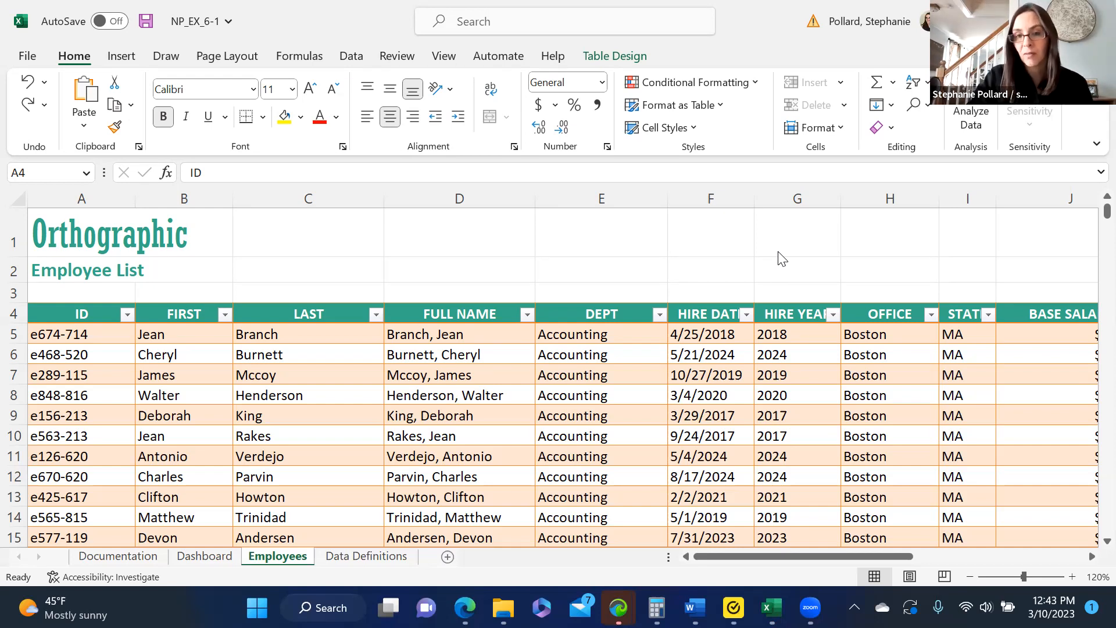
left_click(522, 315)
left_click(527, 315)
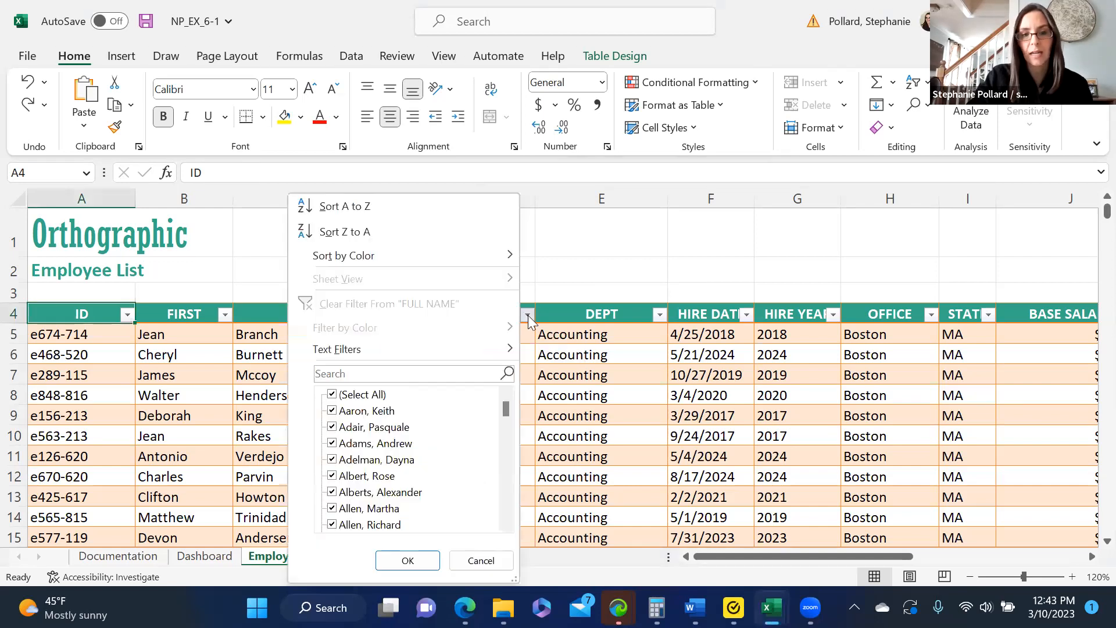
mouse_move(505, 256)
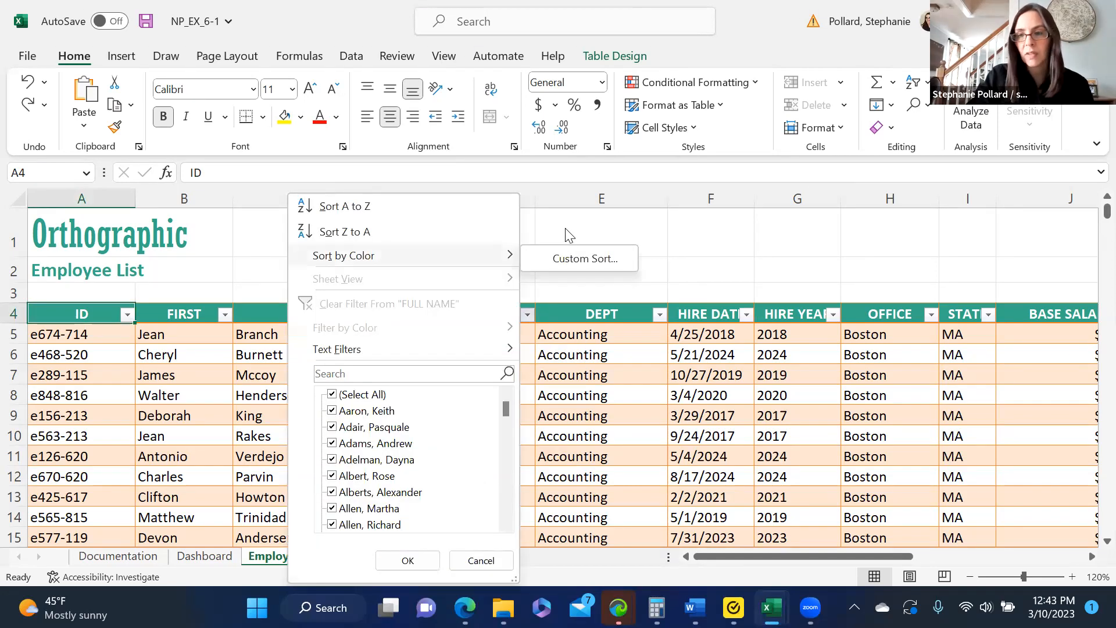
left_click(569, 234)
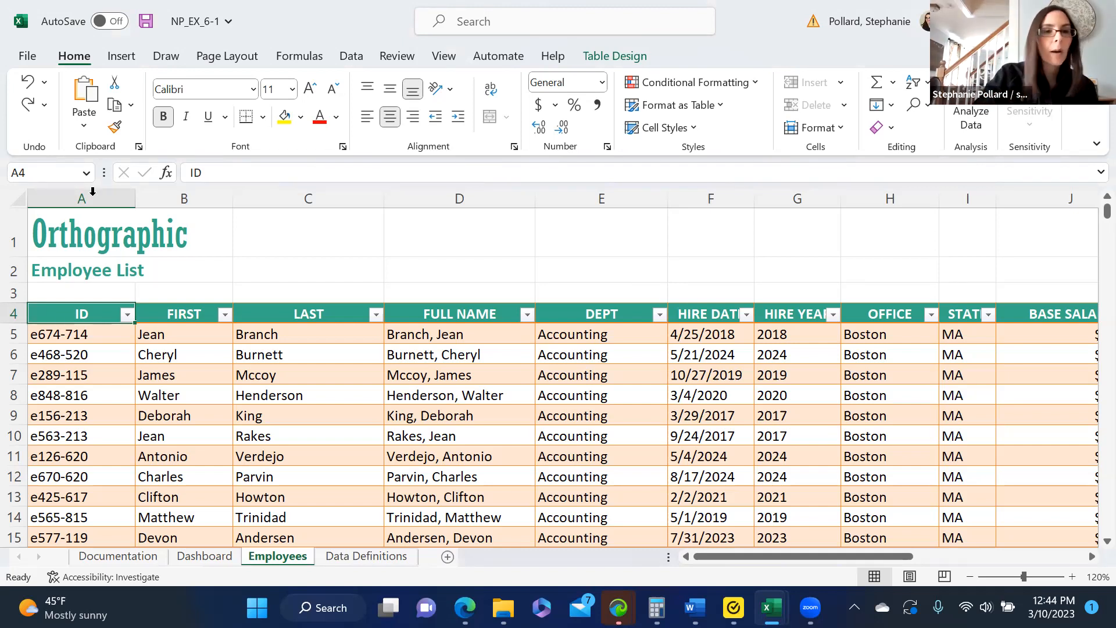
Step: Insert slicers for the DEPT, HIRE YEAR and OFFICE fields of the employee table
left_click(119, 56)
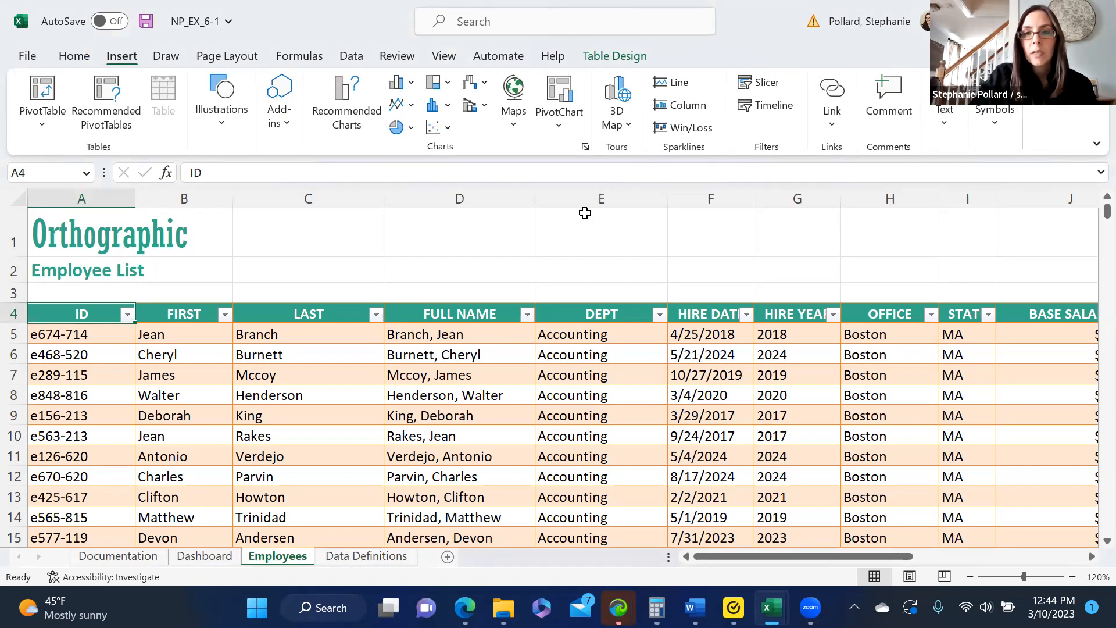
left_click(759, 87)
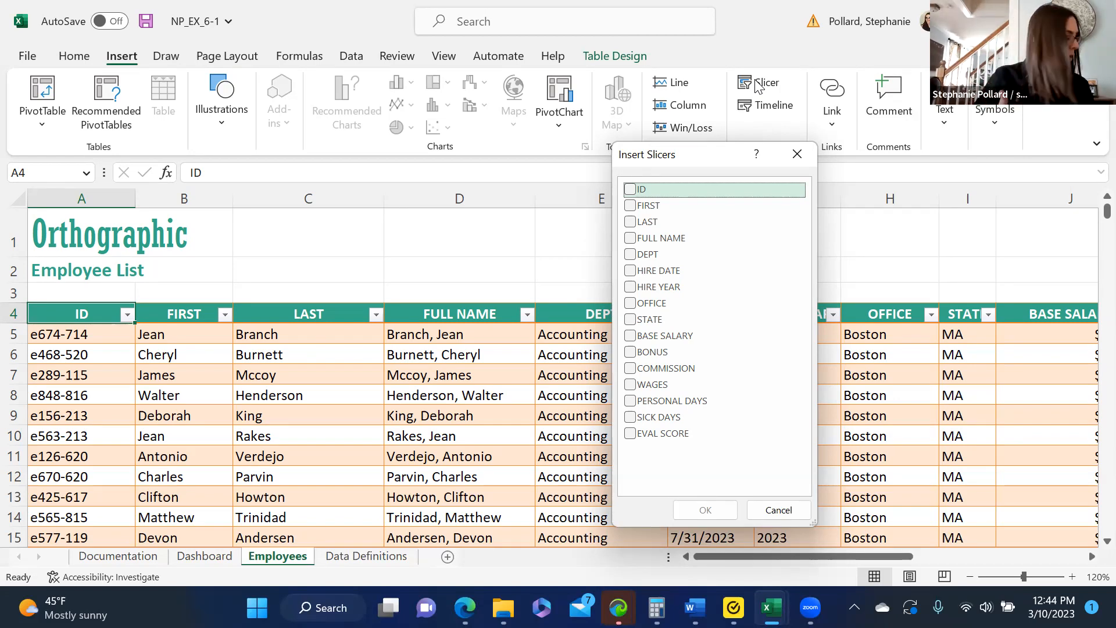
left_click(630, 256)
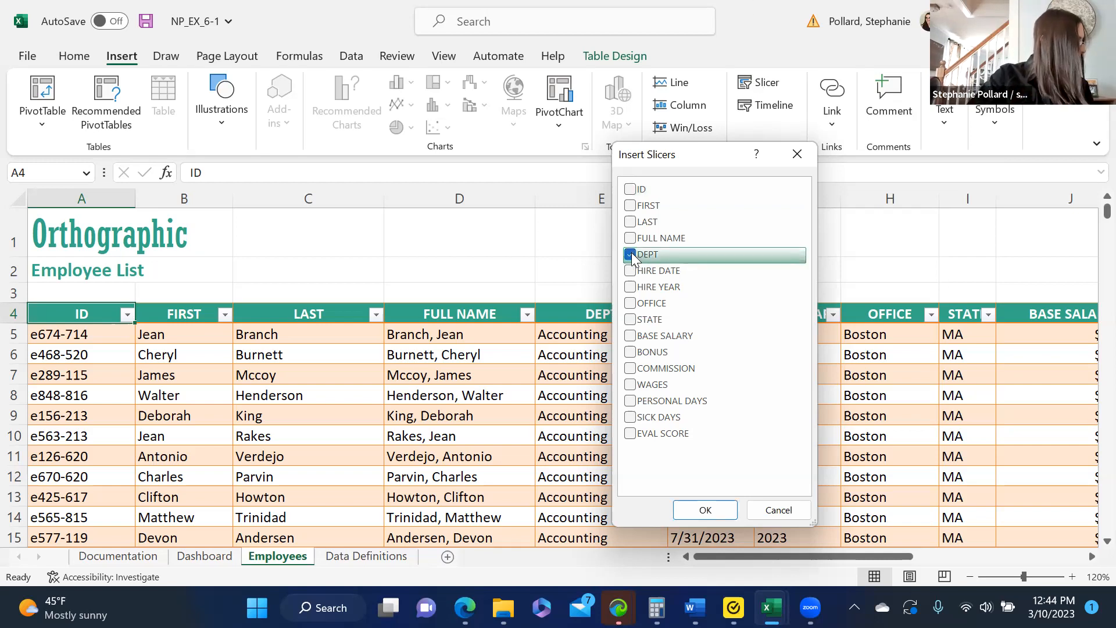
left_click(631, 287)
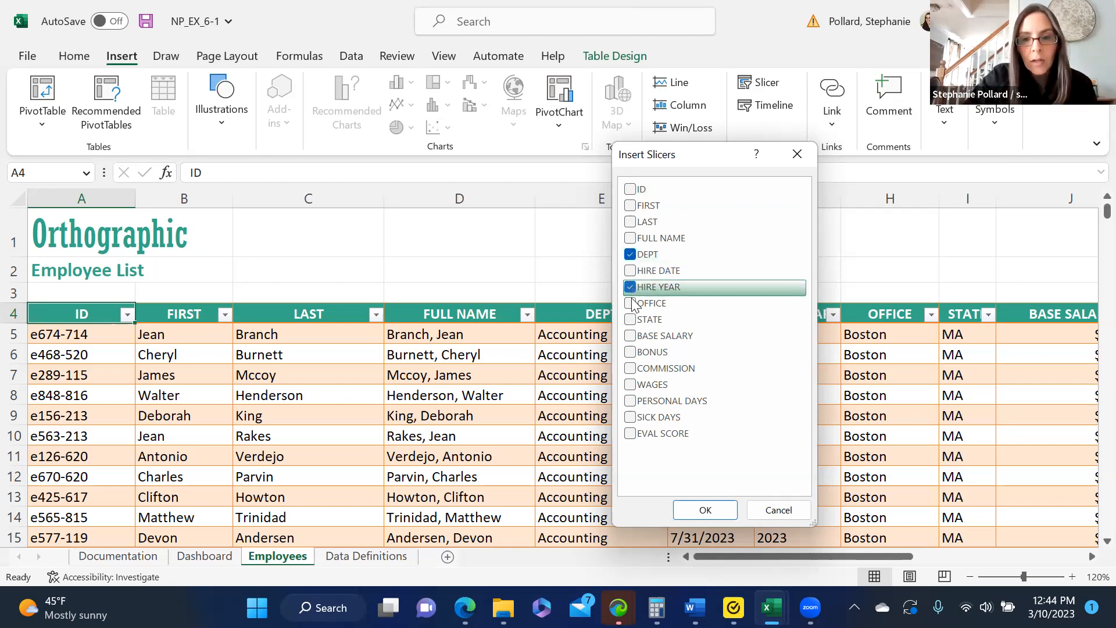
left_click(631, 304)
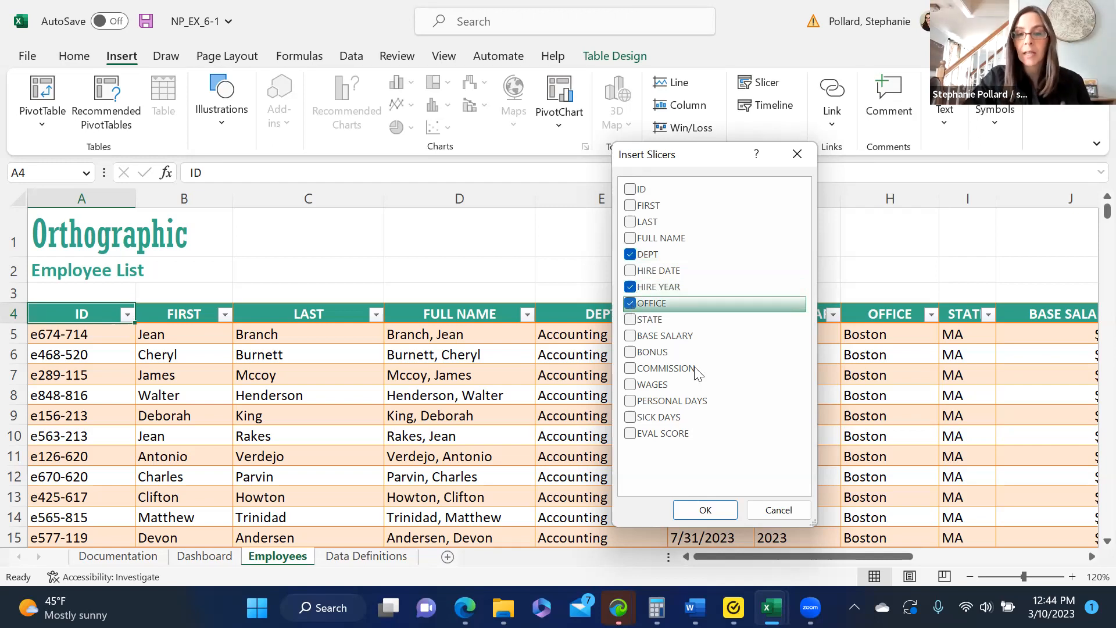
left_click(719, 510)
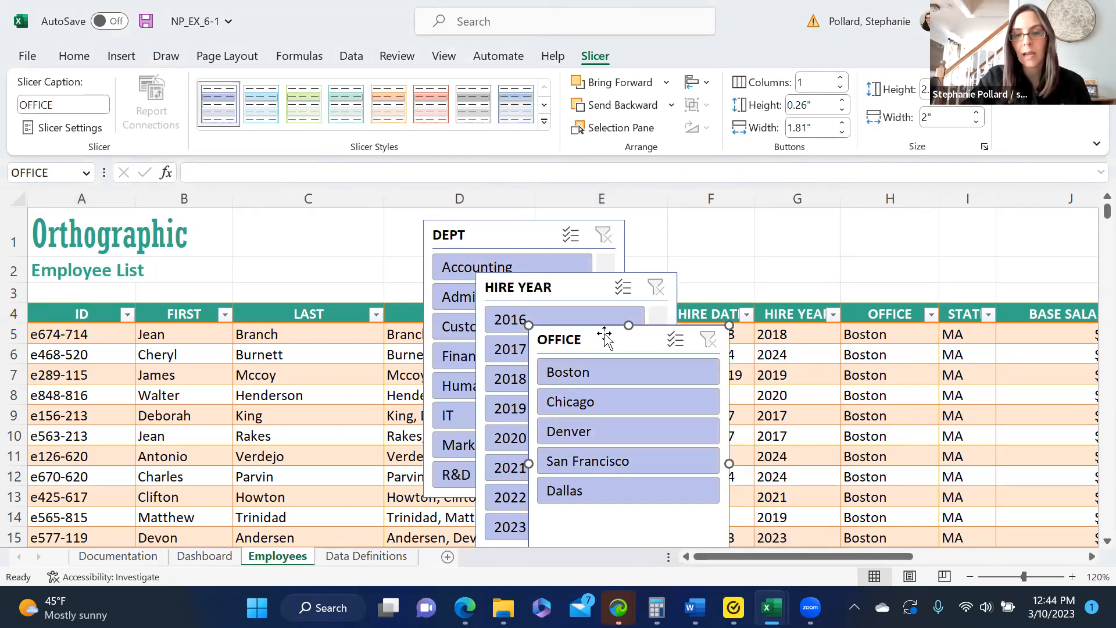
Step: Filter the table by Chicago and Denver in turn with the OFFICE slicer, and add the remaining offices through multi-select
left_click(575, 405)
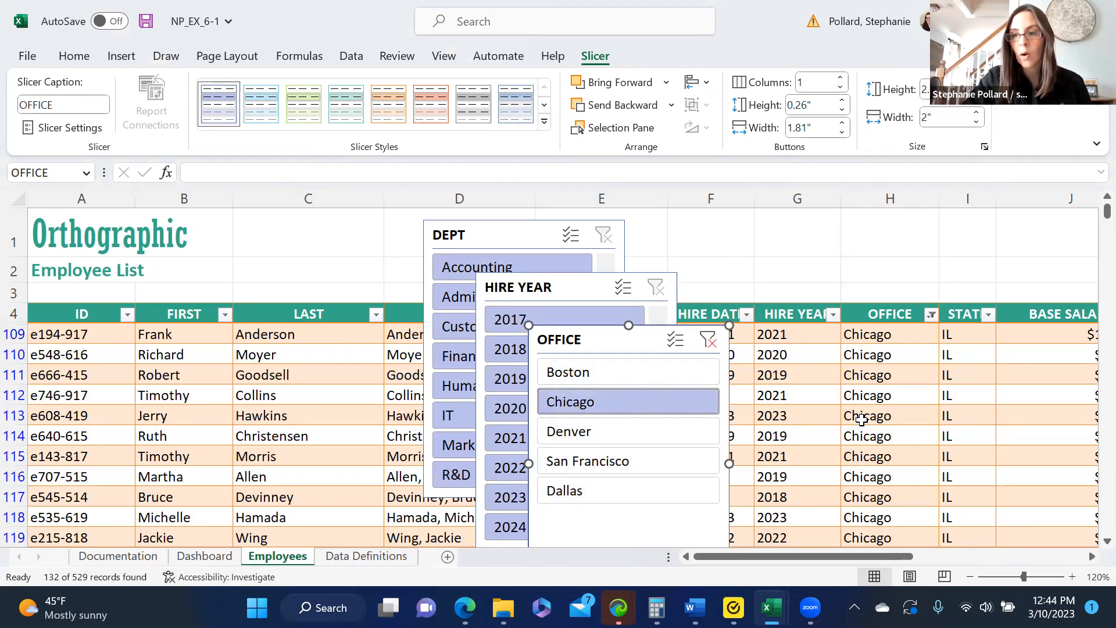
left_click(620, 432)
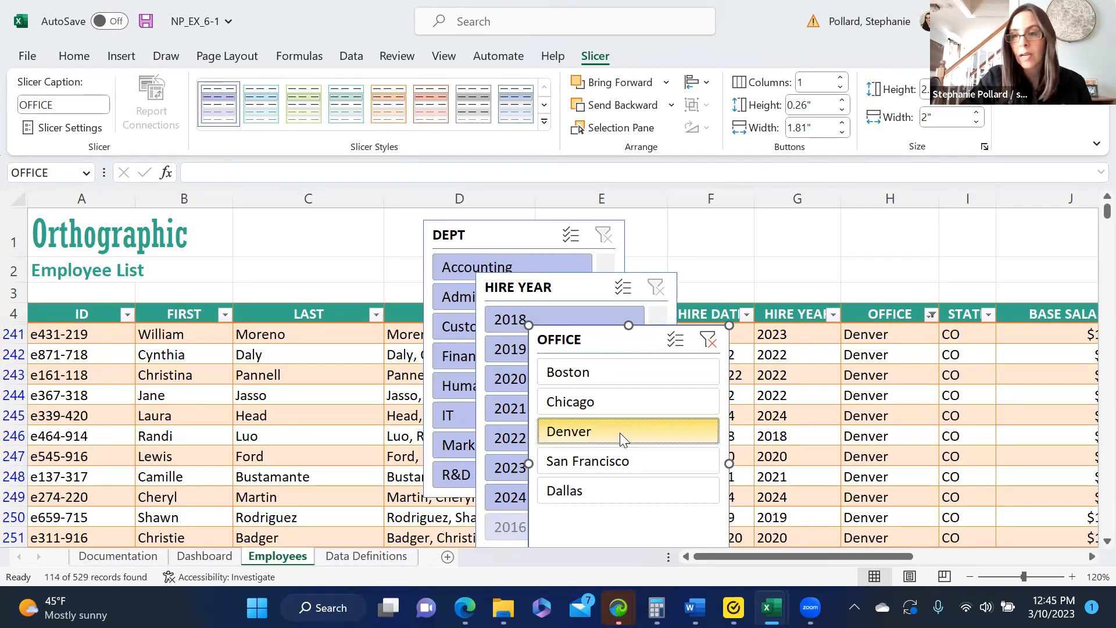
left_click(675, 342)
left_click(627, 401)
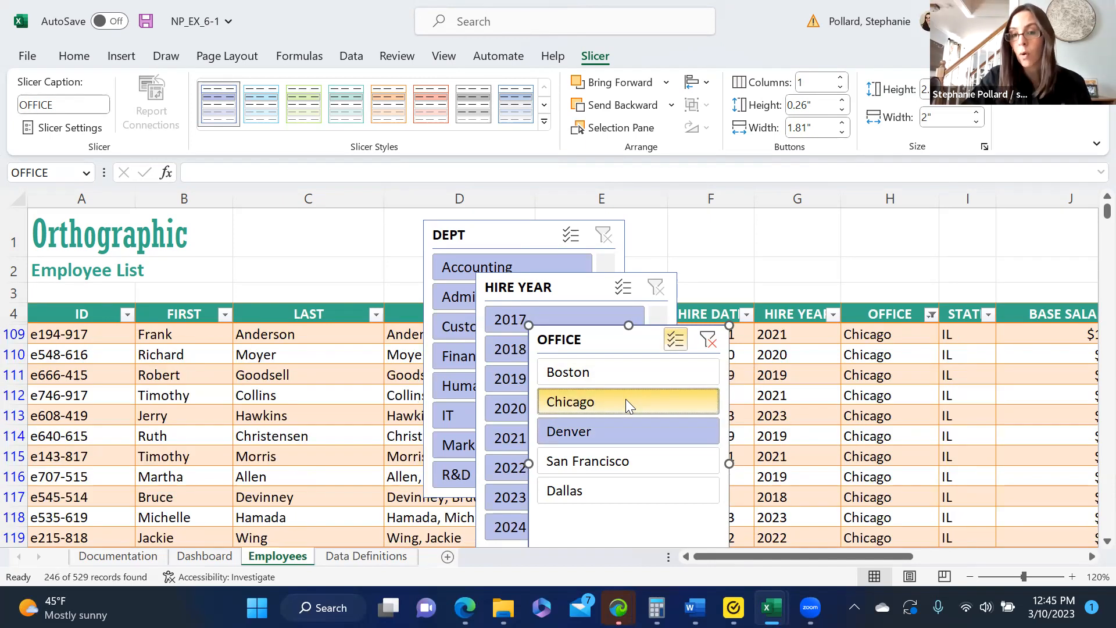
left_click(627, 481)
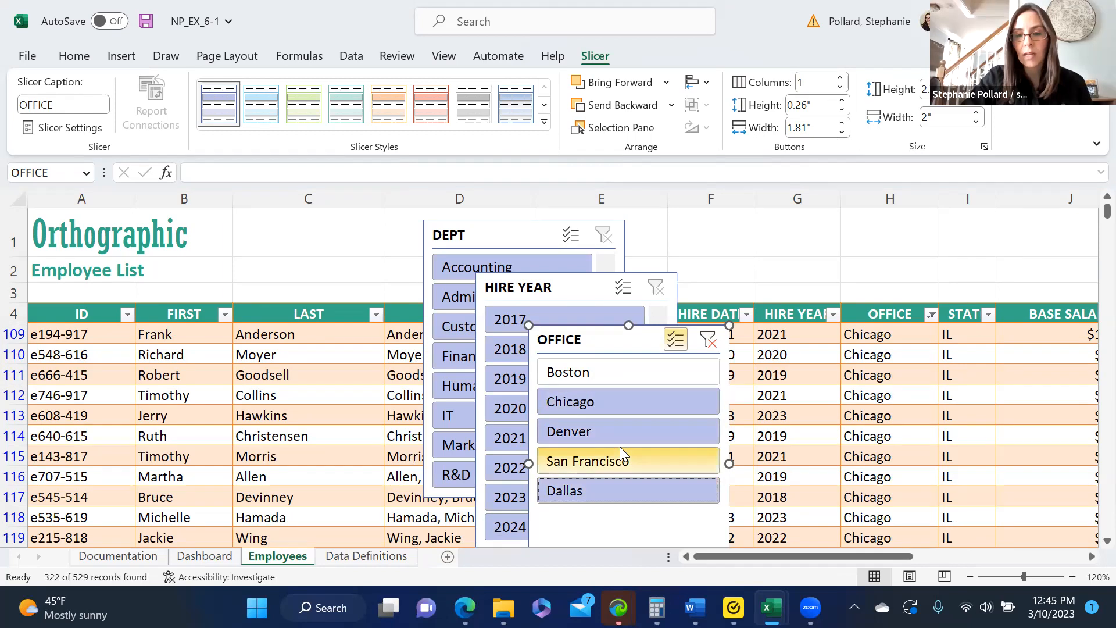
left_click(609, 372)
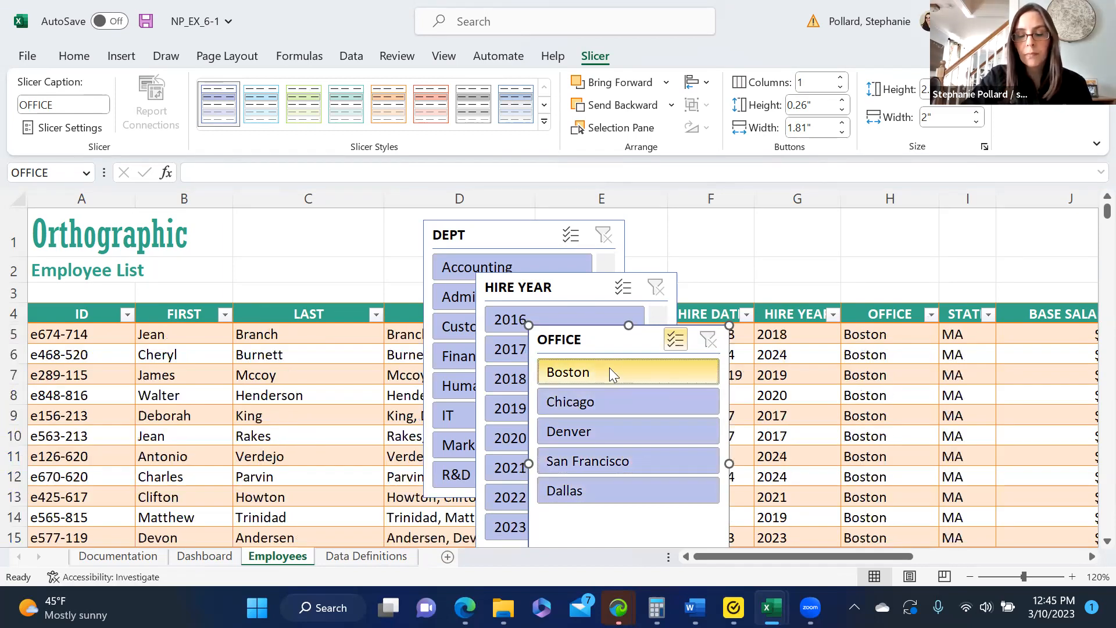
Step: Turn off multi-select in the OFFICE slicer, and filter by Chicago before clearing the office filter
left_click(675, 339)
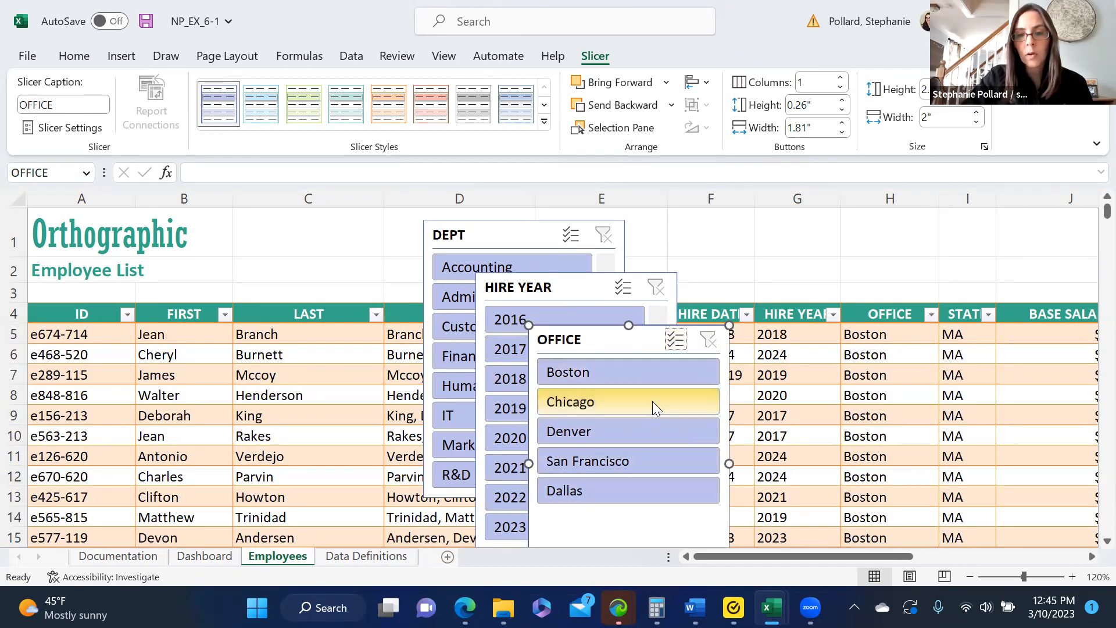
left_click(652, 402)
left_click(708, 339)
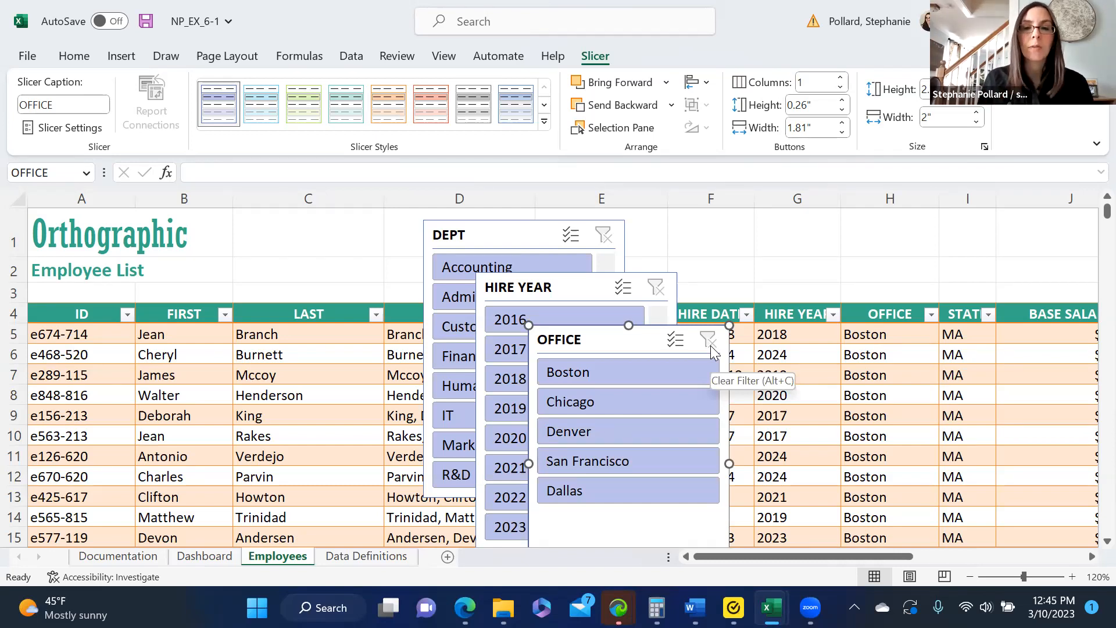
Step: Cut the OFFICE slicer from the Employees sheet and paste it at cell B4 of the Dashboard sheet
left_click_drag(605, 347, 788, 296)
left_click_drag(641, 310, 614, 334)
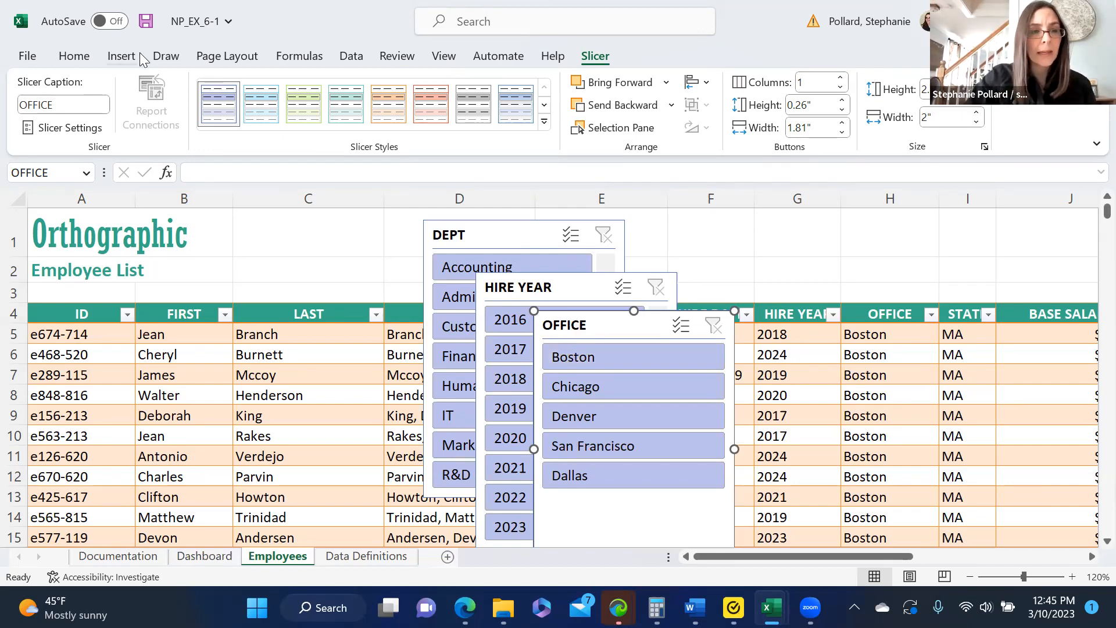
left_click(75, 56)
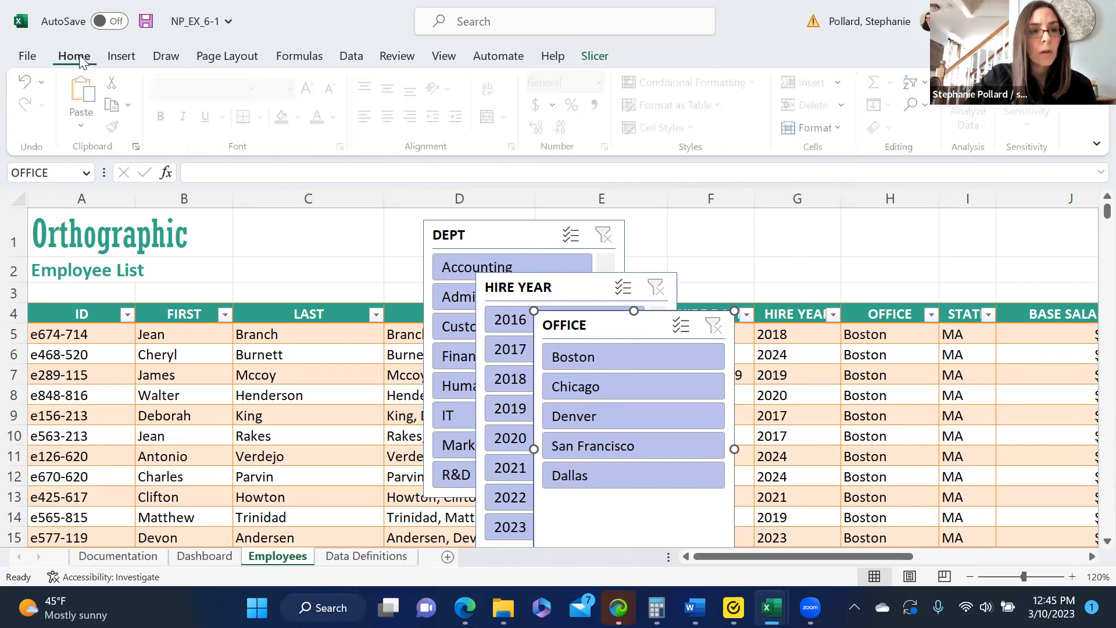
left_click(114, 84)
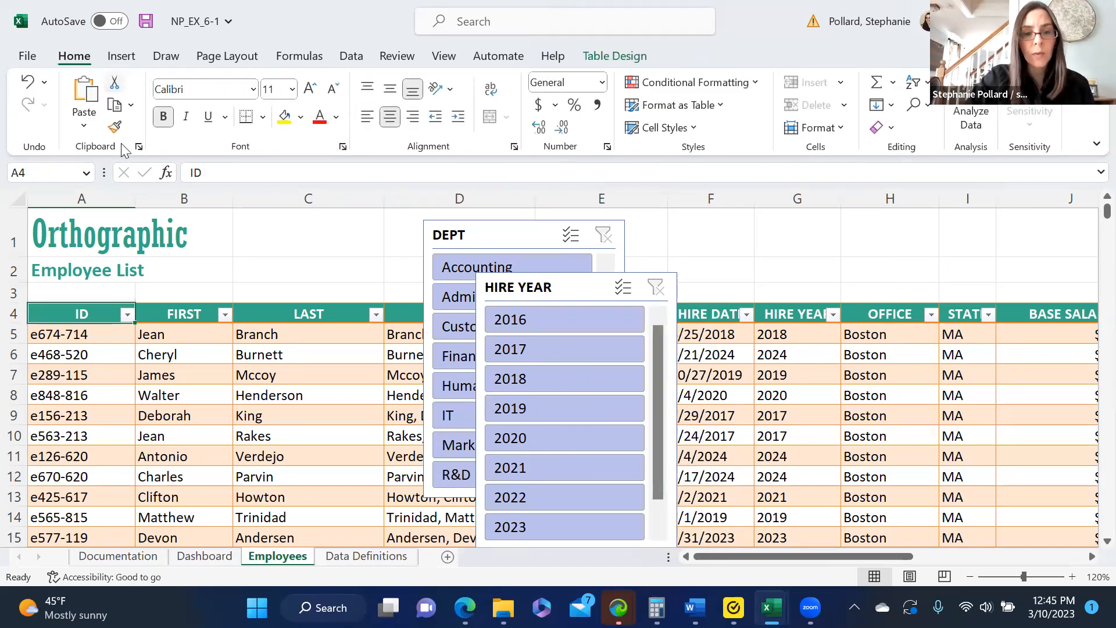
left_click(205, 558)
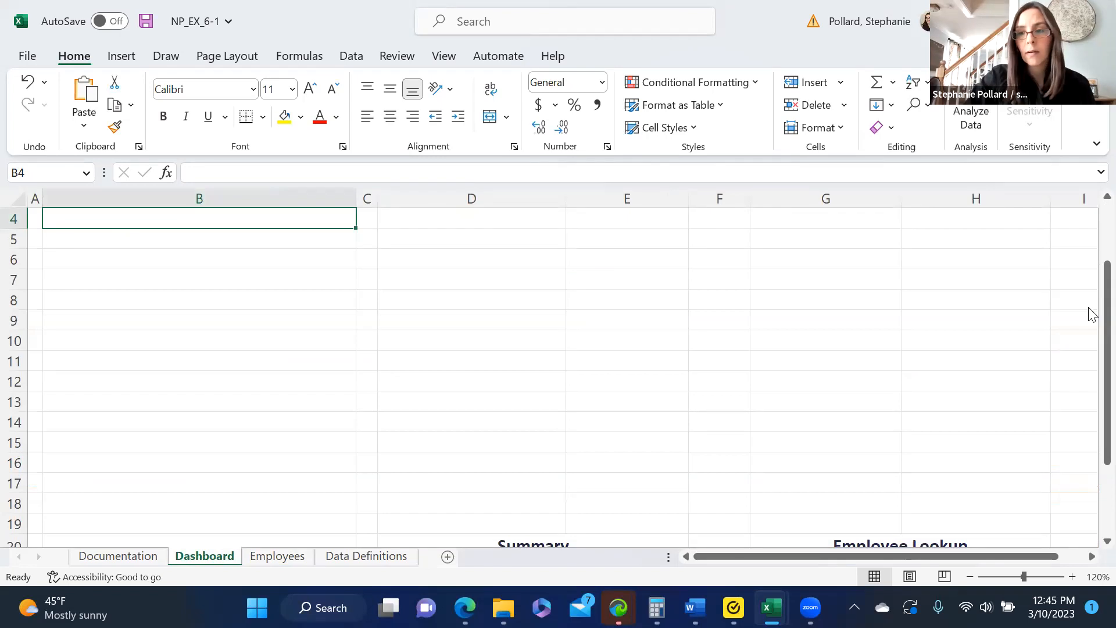
left_click(89, 96)
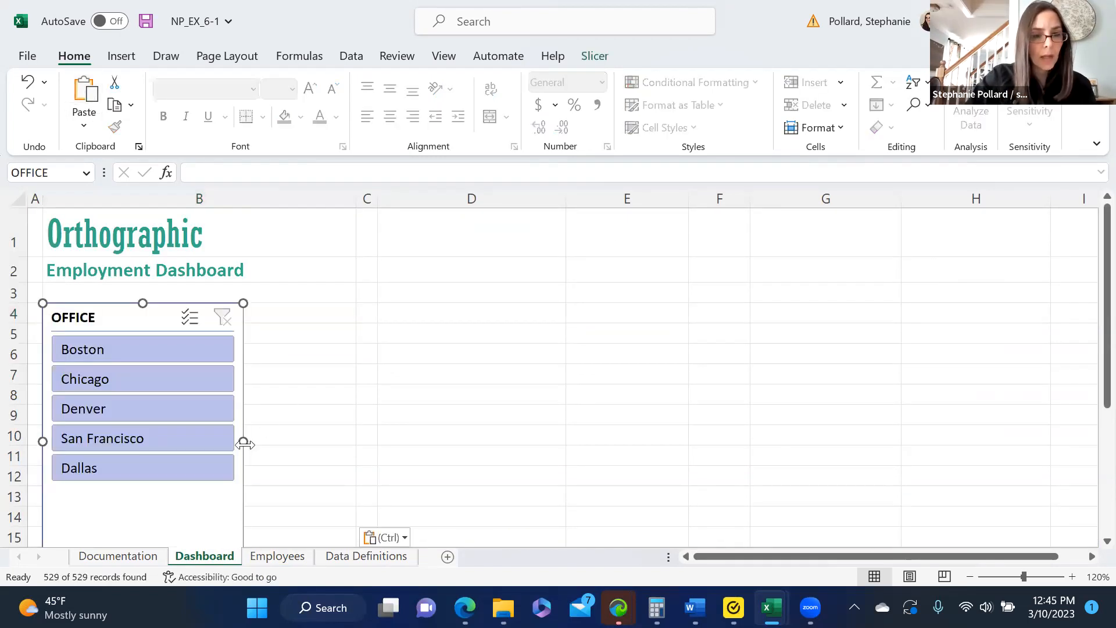
Step: Resize the OFFICE slicer to the width of column B and shorten it to span rows 4 to 9
left_click_drag(243, 441, 358, 437)
left_click_drag(1093, 389, 1094, 424)
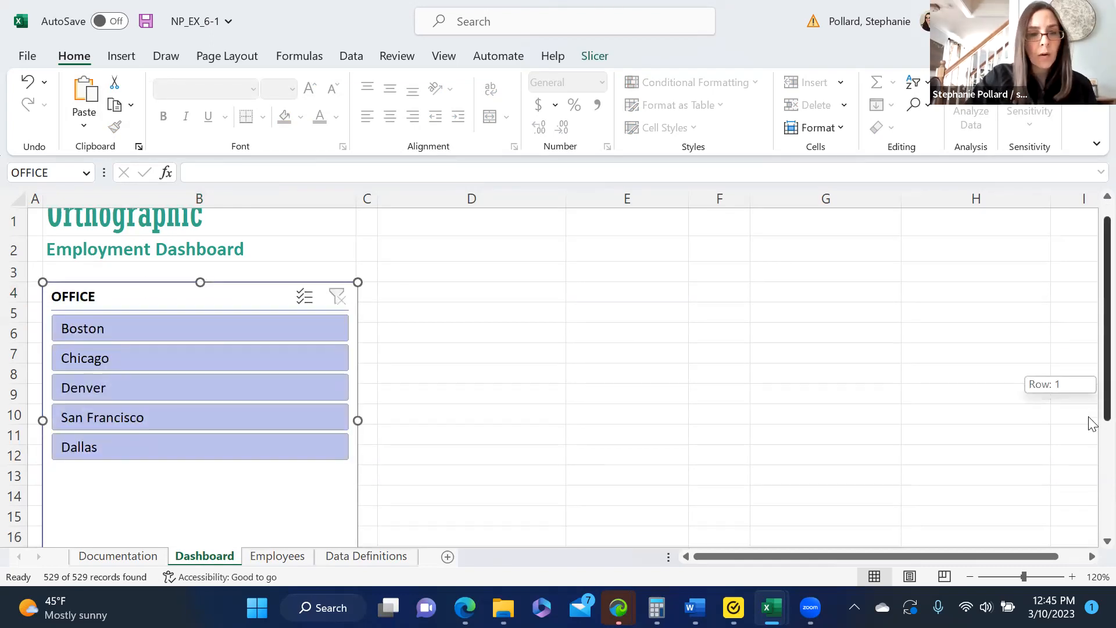
left_click_drag(197, 453, 195, 359)
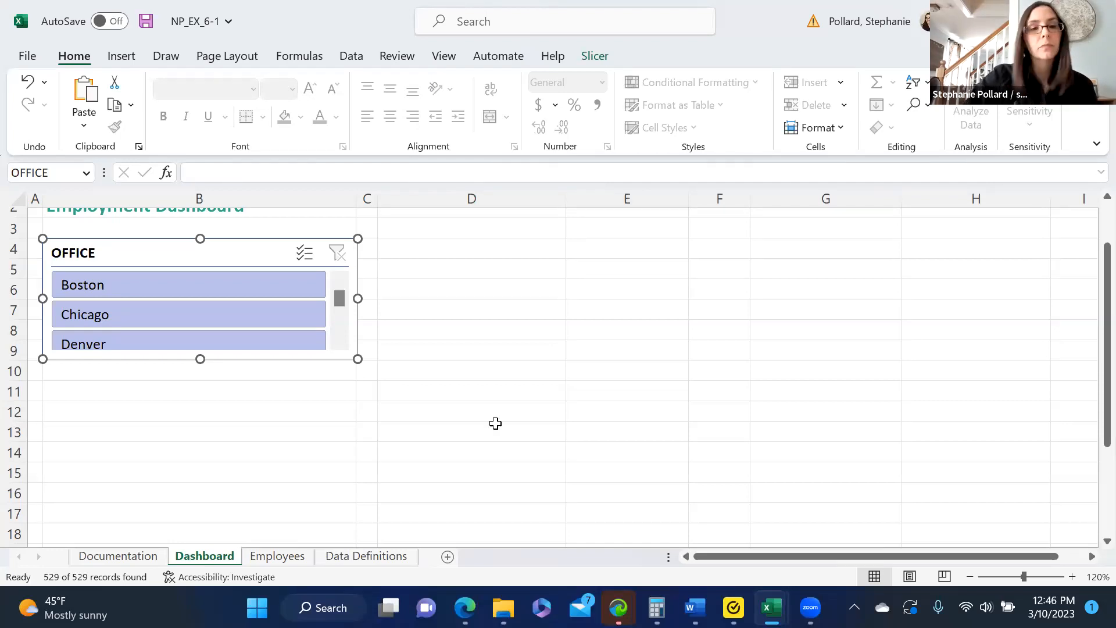
left_click(528, 407)
Step: Cut the HIRE YEAR slicer from the Employees sheet and paste it below the OFFICE slicer on the Dashboard sheet
left_click(295, 558)
left_click(522, 294)
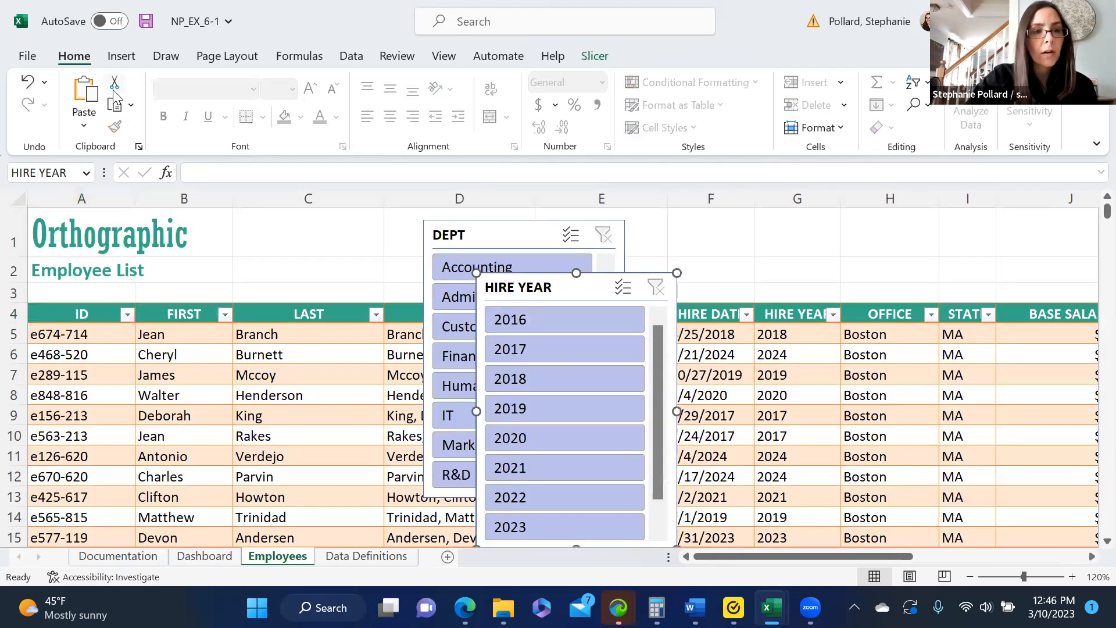
left_click(114, 85)
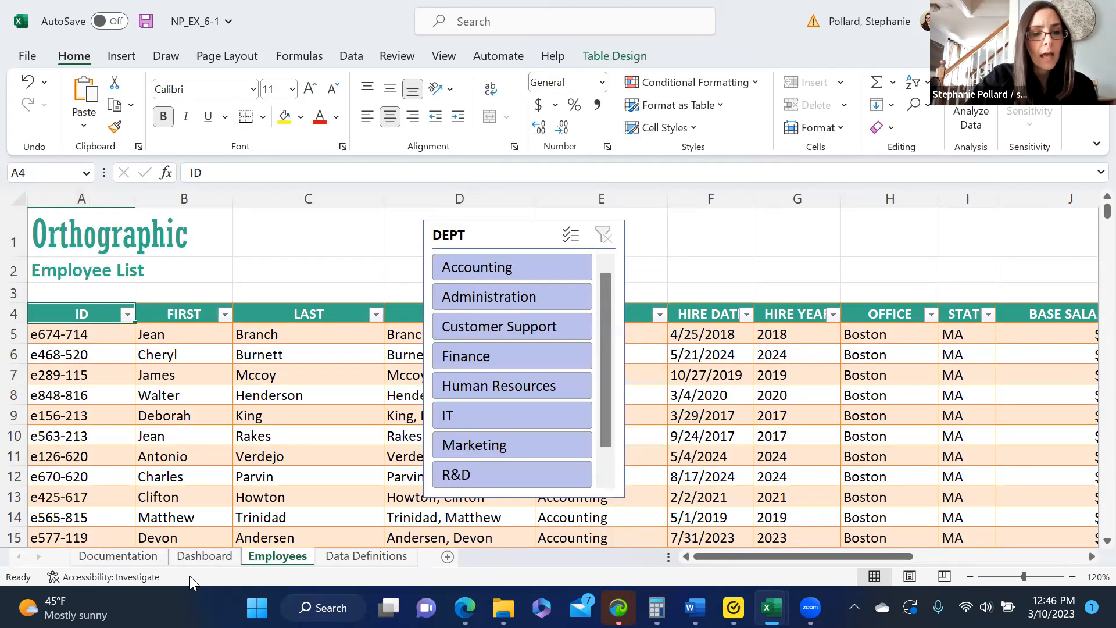
left_click(196, 559)
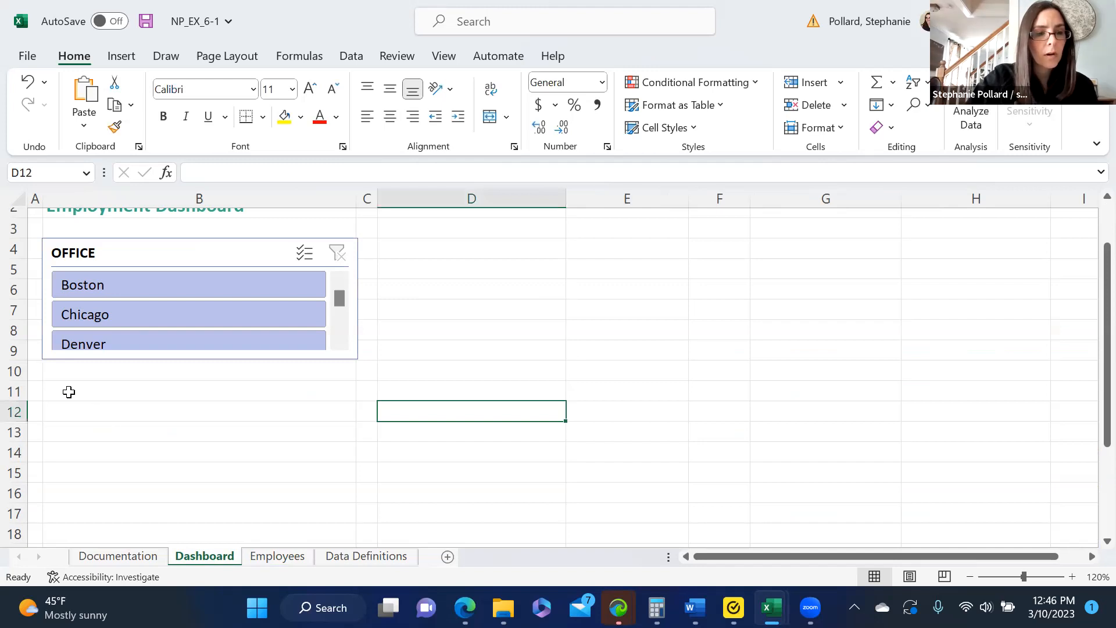
left_click(85, 96)
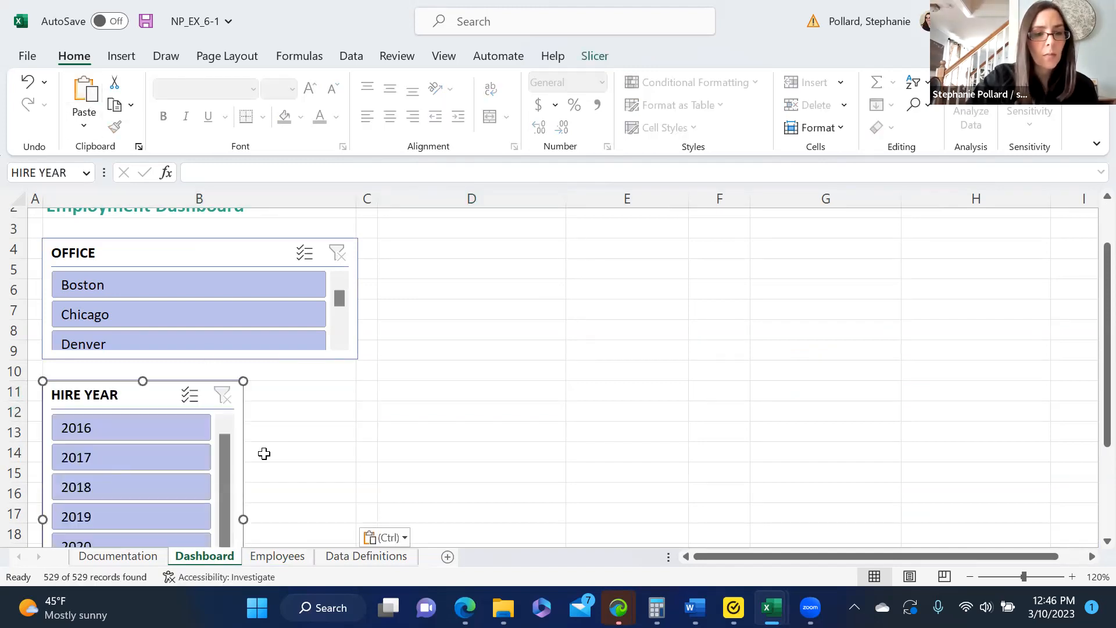
Step: Align the HIRE YEAR slicer with row 11, widen it to fill column B and shorten it to end at row 16
mouse_move(134, 394)
left_mouse_down()
mouse_move(226, 389)
mouse_move(134, 393)
left_mouse_up()
left_click_drag(243, 518, 355, 517)
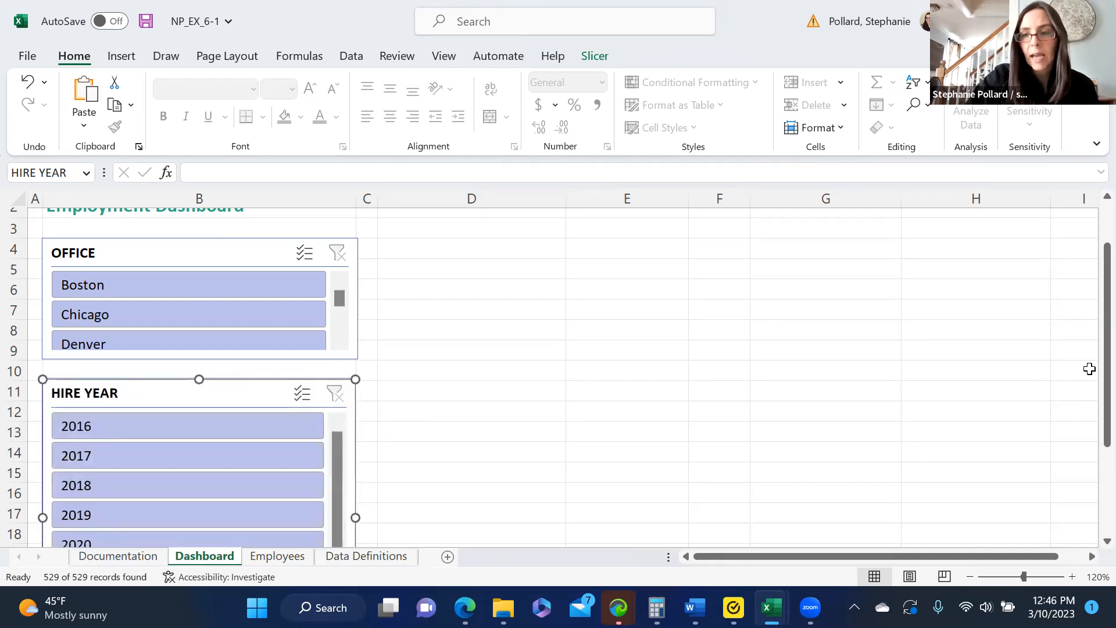
scroll(1090, 401, "down", 2)
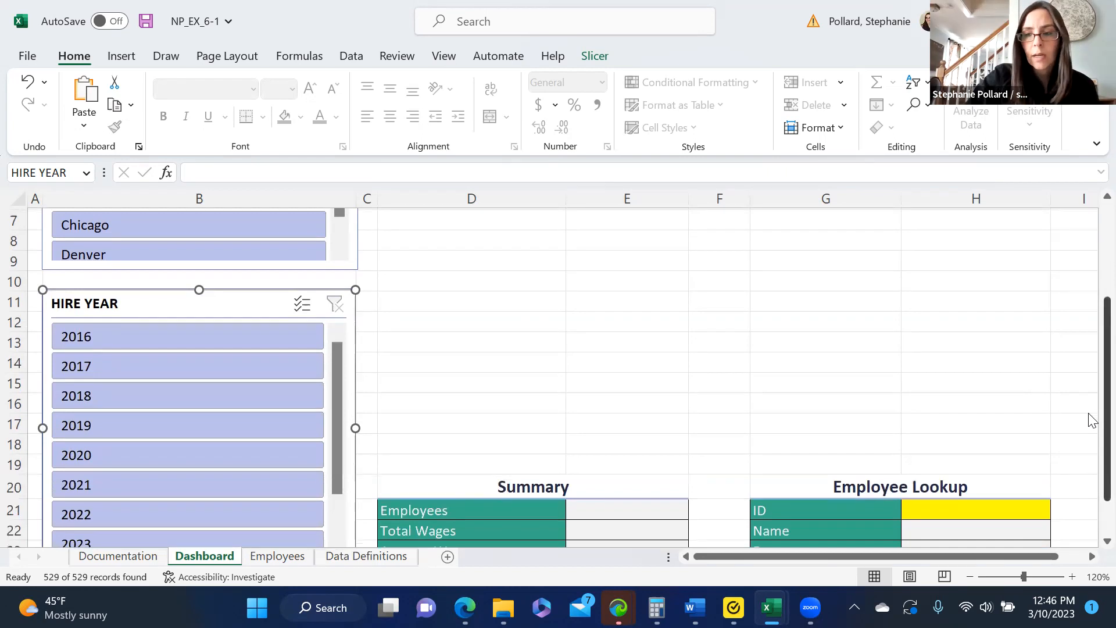
scroll(1089, 459, "down", 1)
left_click_drag(199, 513, 182, 381)
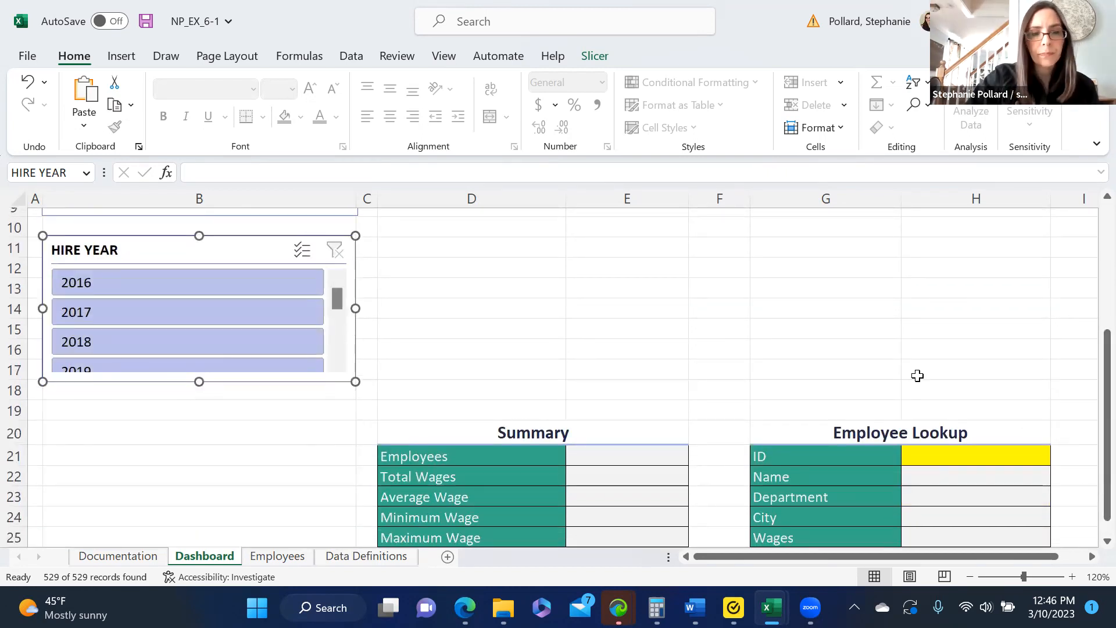
mouse_move(1089, 317)
left_mouse_down()
mouse_move(1087, 291)
mouse_move(1091, 318)
left_mouse_up()
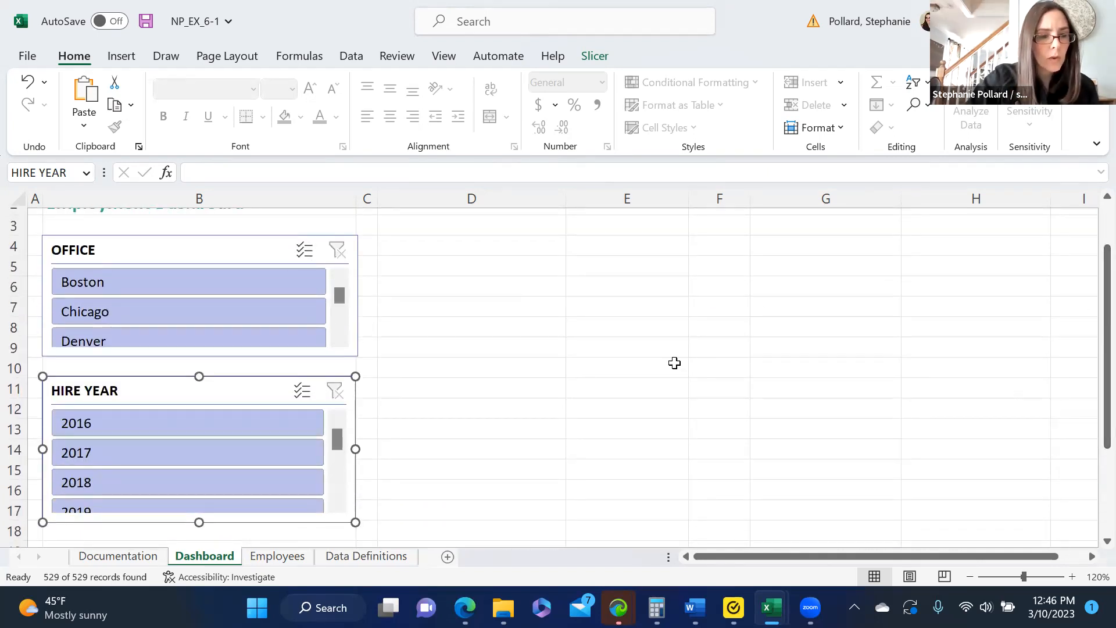
left_click(402, 454)
Step: Cut the DEPT slicer from the Employees sheet and paste it at cell D4 of the Dashboard sheet
left_click(300, 559)
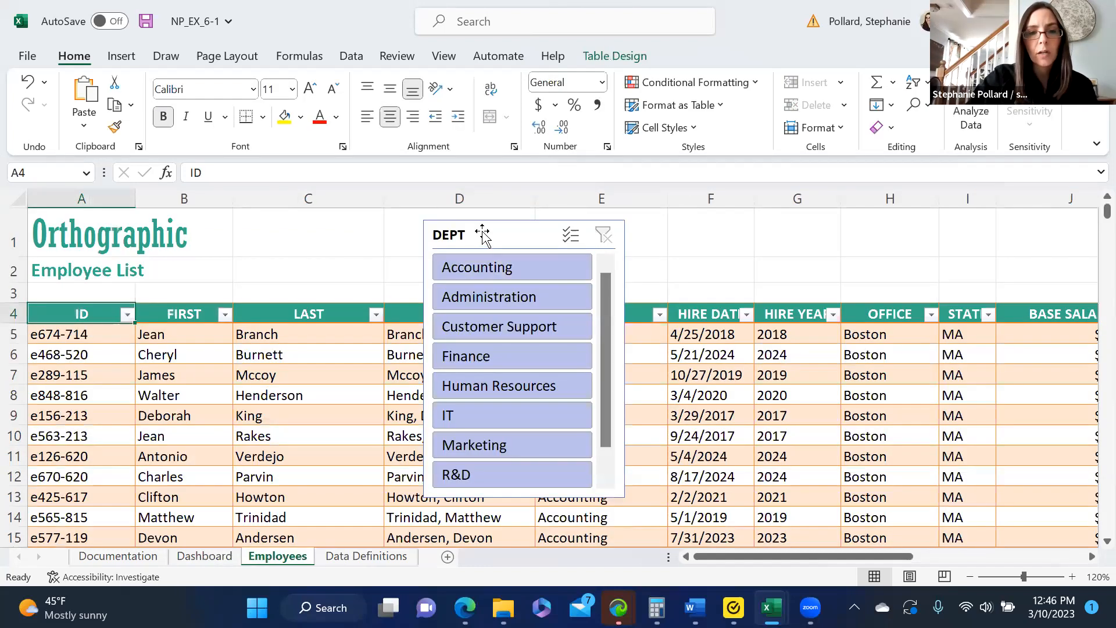
left_click(483, 235)
left_click(114, 82)
left_click(204, 556)
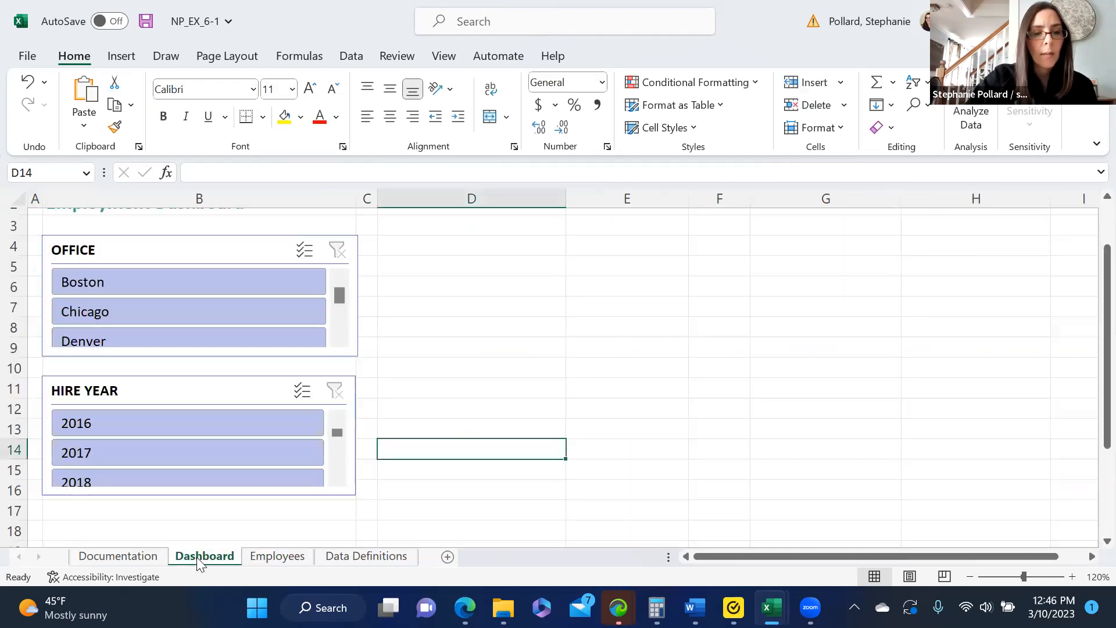
left_click_drag(435, 246, 476, 250)
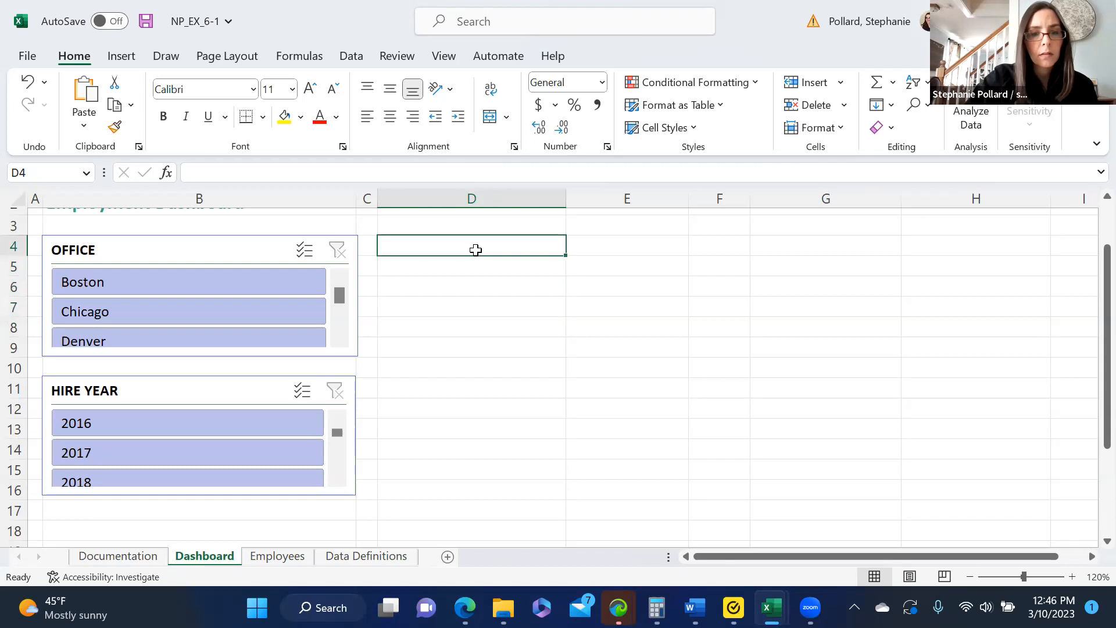
left_click(84, 96)
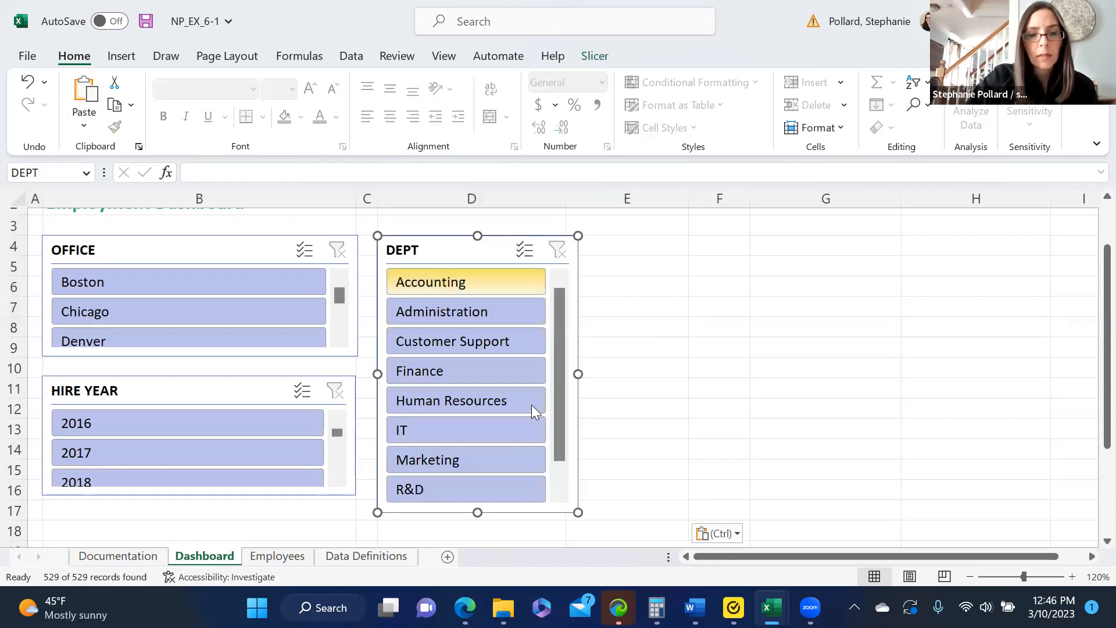
Step: Resize the DEPT slicer to span columns D and E and shorten it to end at row 9
left_click_drag(578, 373, 687, 351)
left_click_drag(532, 512, 518, 355)
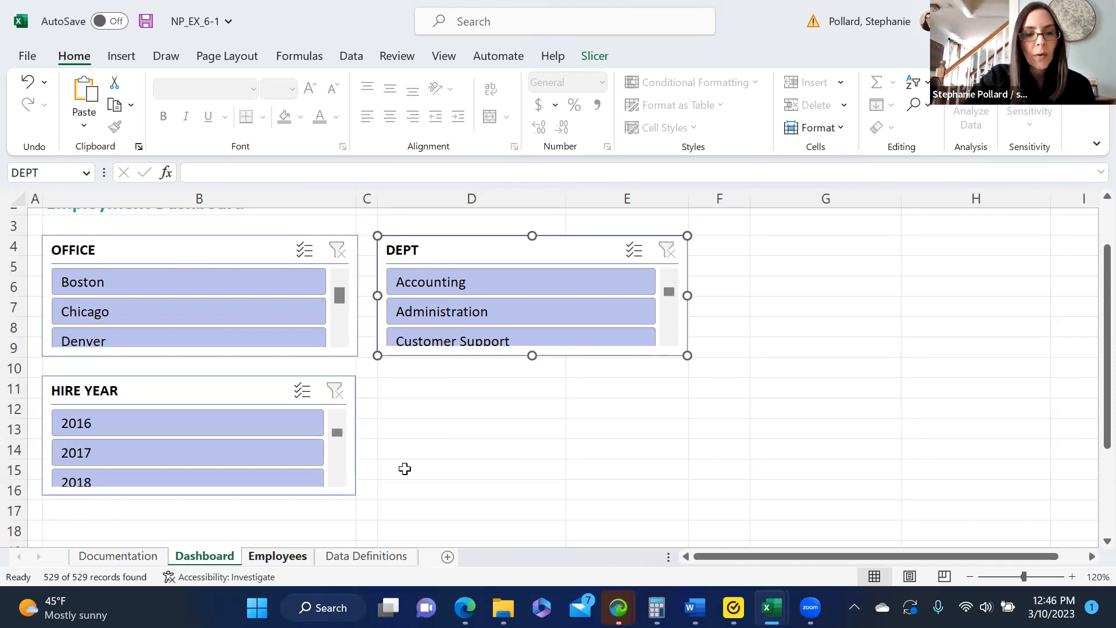
Step: Filter the employee table to the Chicago office and hire year 2018 with the Dashboard slicers and examine the records on the Employees sheet
left_click(297, 558)
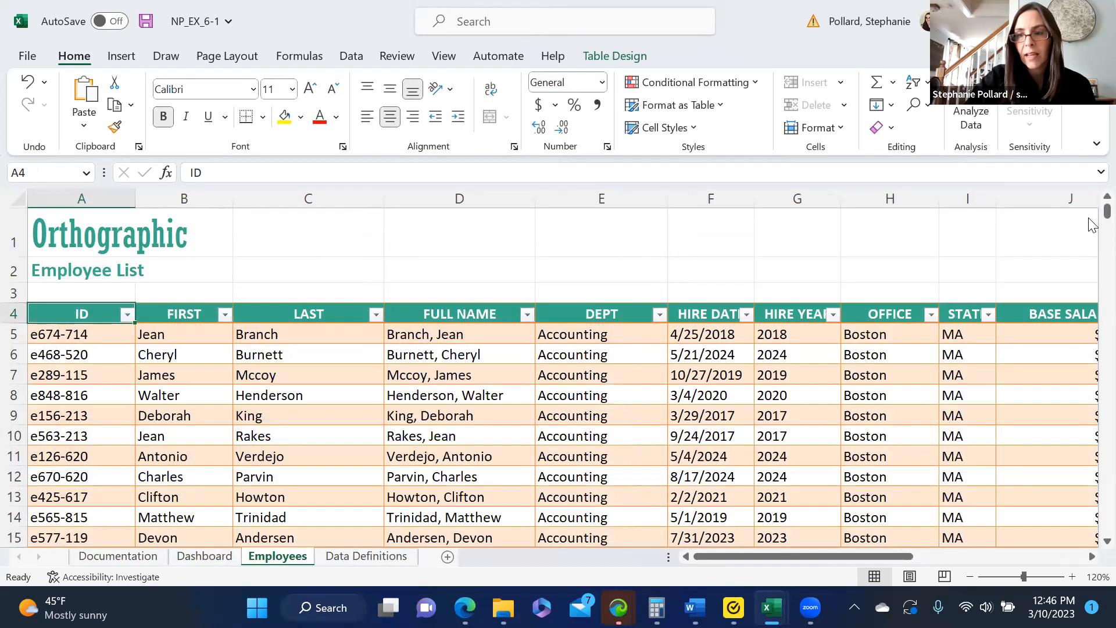
left_click_drag(1092, 255, 1092, 198)
left_click(202, 556)
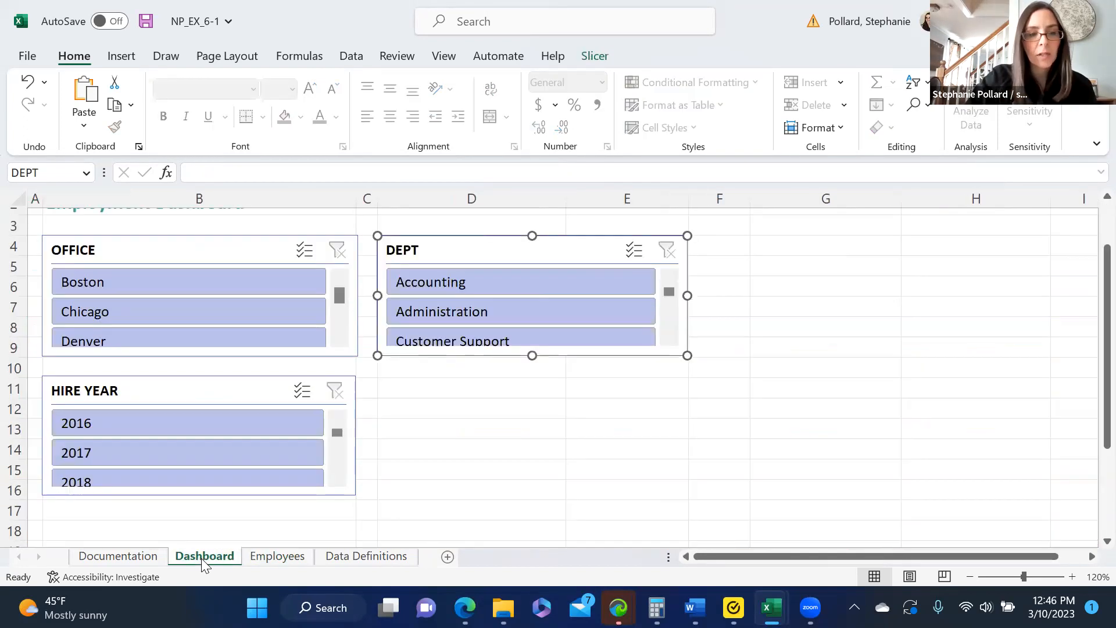
left_click(184, 315)
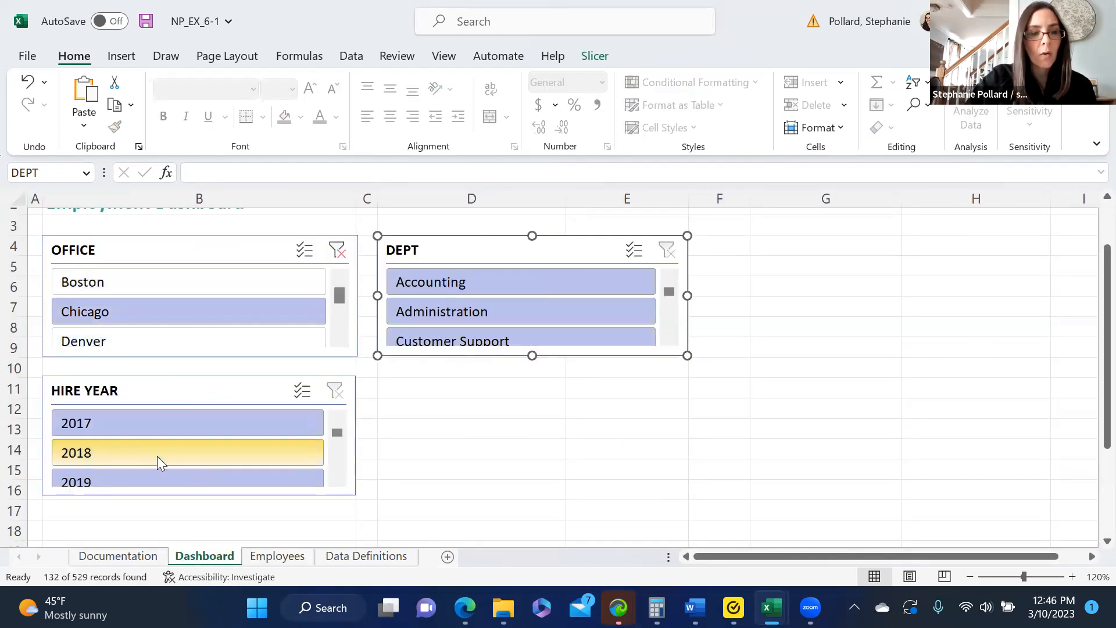
left_click(157, 450)
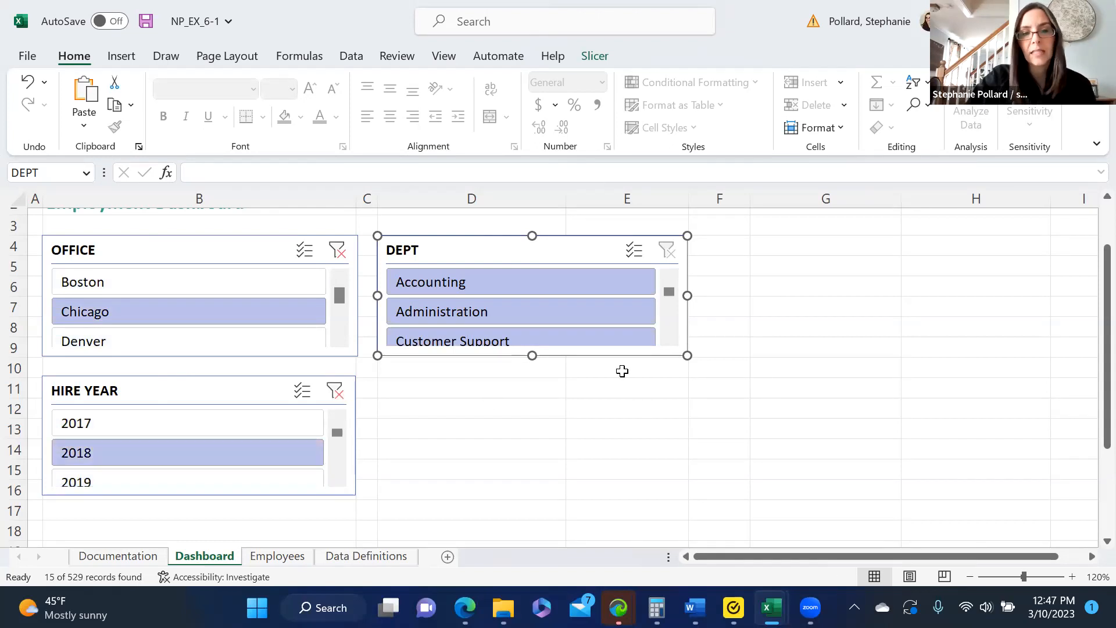
key("ctrl+Page_Down")
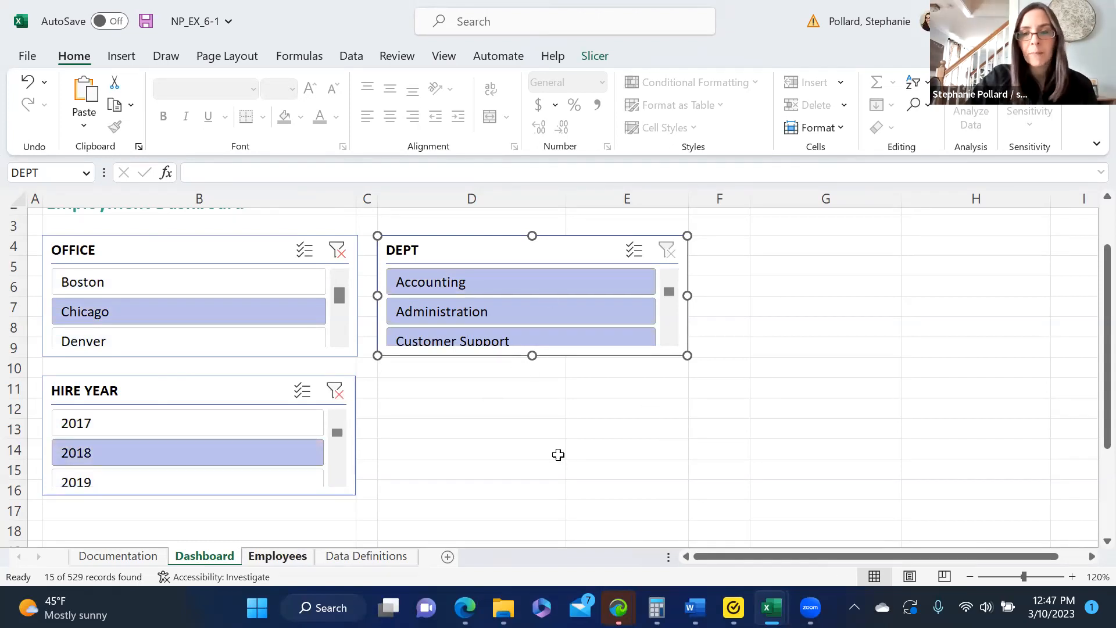
mouse_move(1092, 296)
left_mouse_down()
mouse_move(1091, 514)
mouse_move(1091, 293)
left_mouse_up()
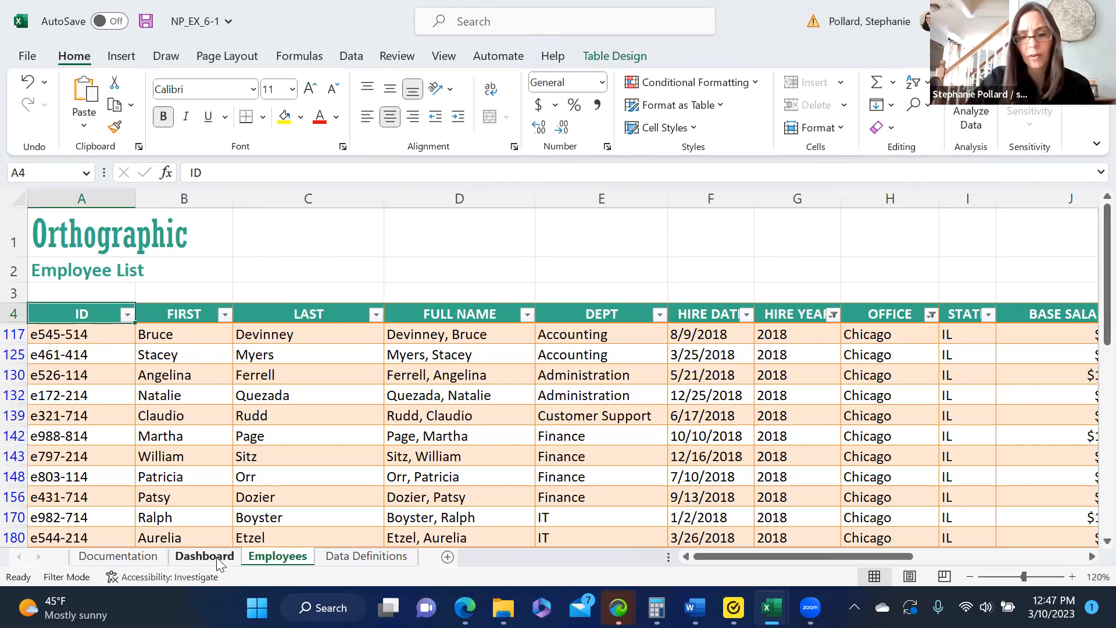
Step: Return to the Dashboard sheet and clear the OFFICE and HIRE YEAR slicer filters
left_click(205, 557)
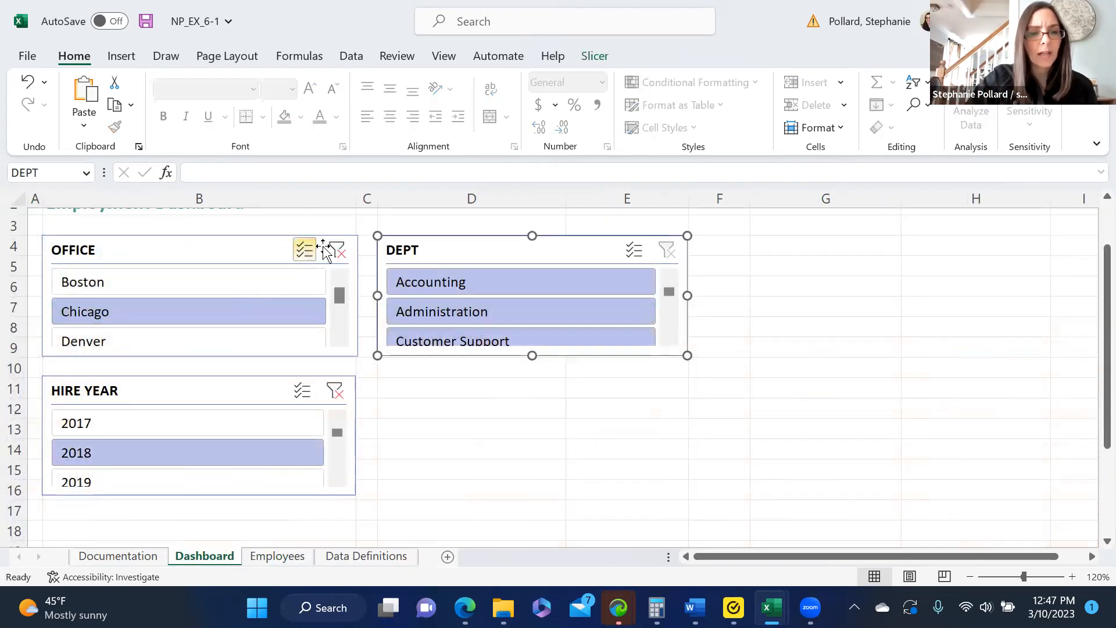
left_click(337, 253)
left_click(334, 392)
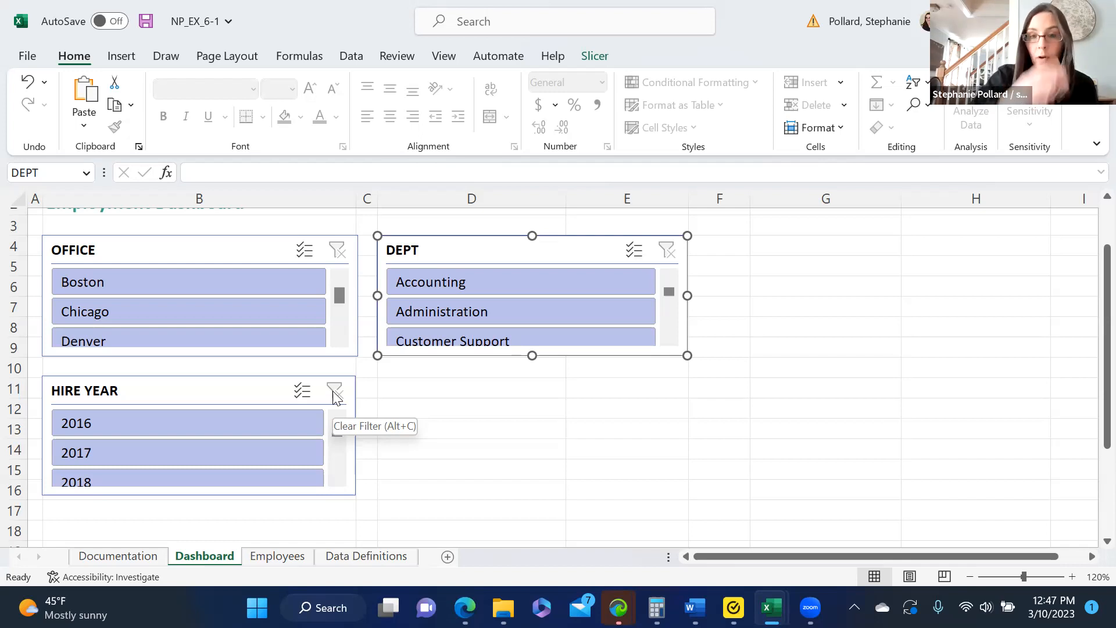
Step: Arrange the buttons of the OFFICE slicer in 3 columns
left_click(184, 251)
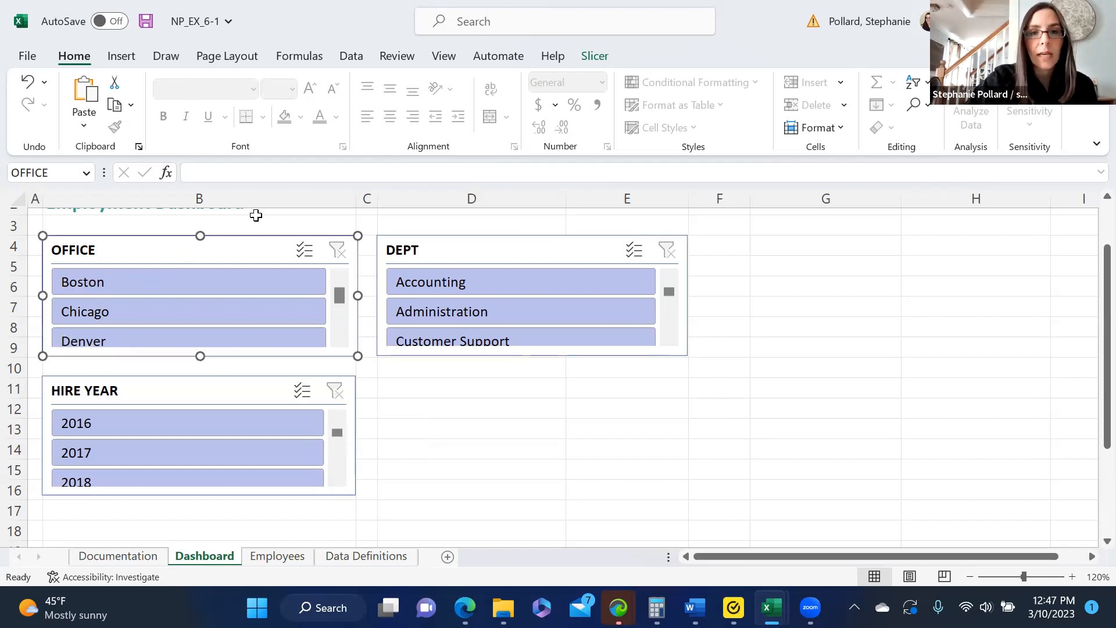
left_click(595, 57)
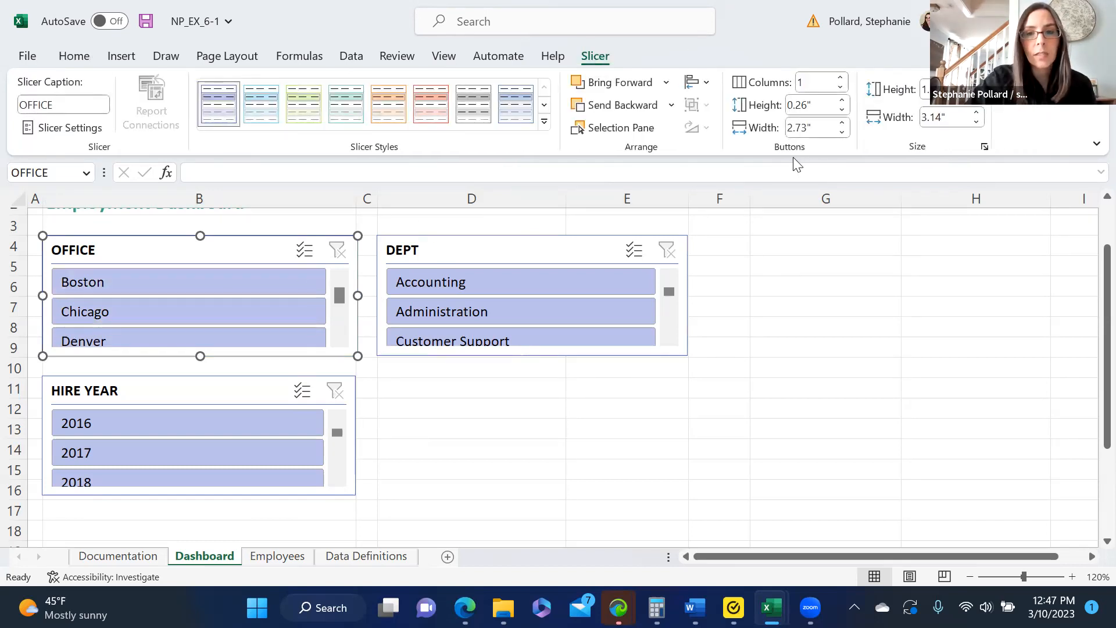
left_click(839, 77)
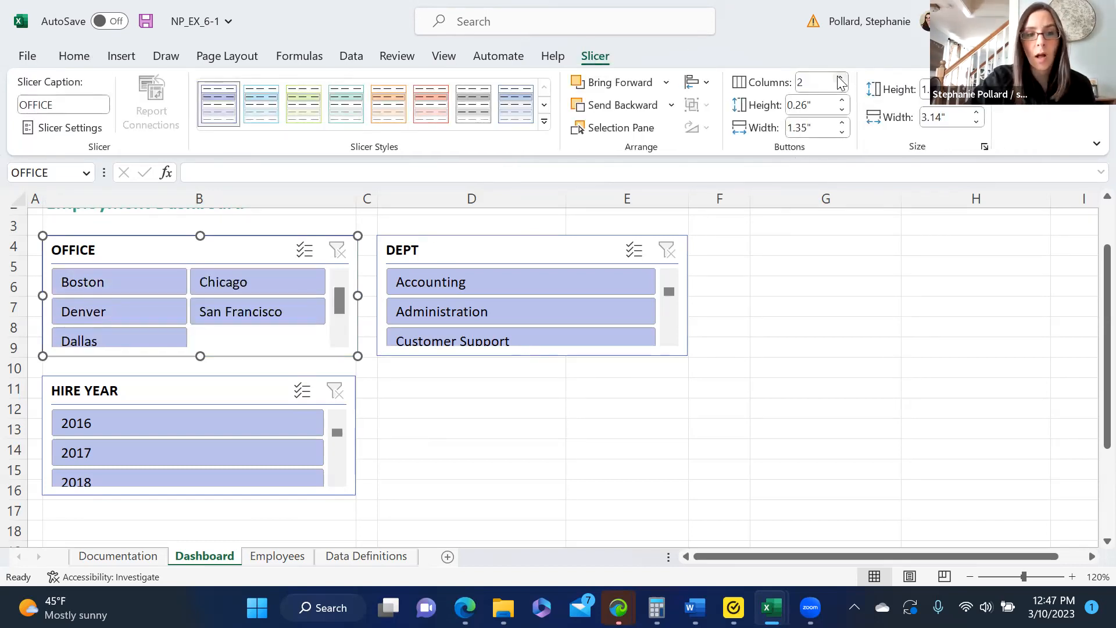
left_click(842, 78)
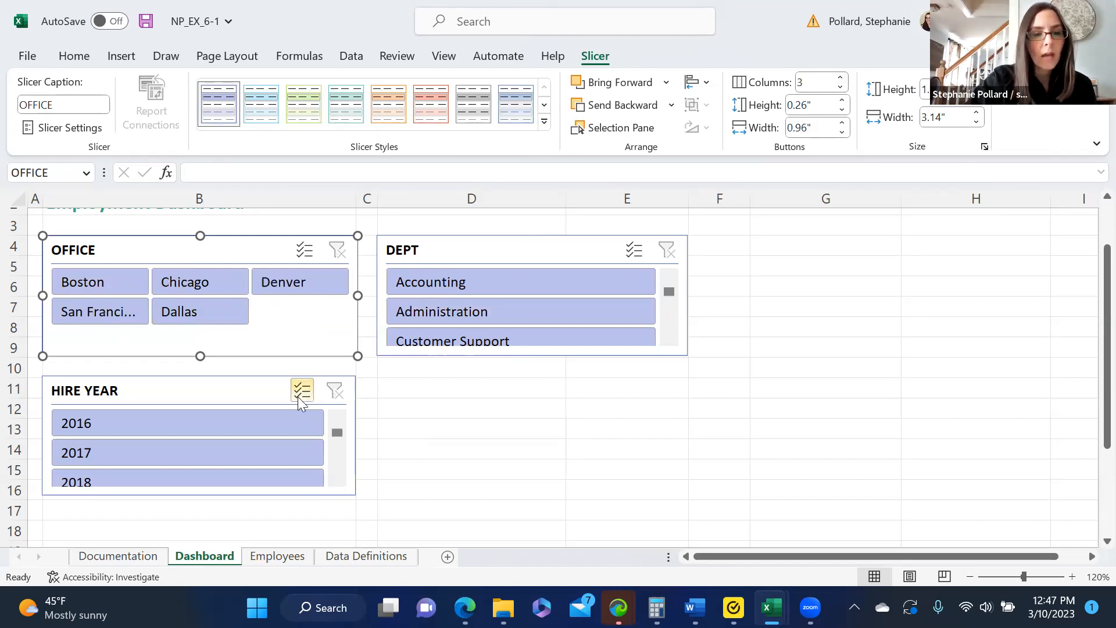
Step: Arrange the HIRE YEAR slicer's buttons in 3 columns and lengthen the slicer into row 17 to fit all the years
left_click(219, 397)
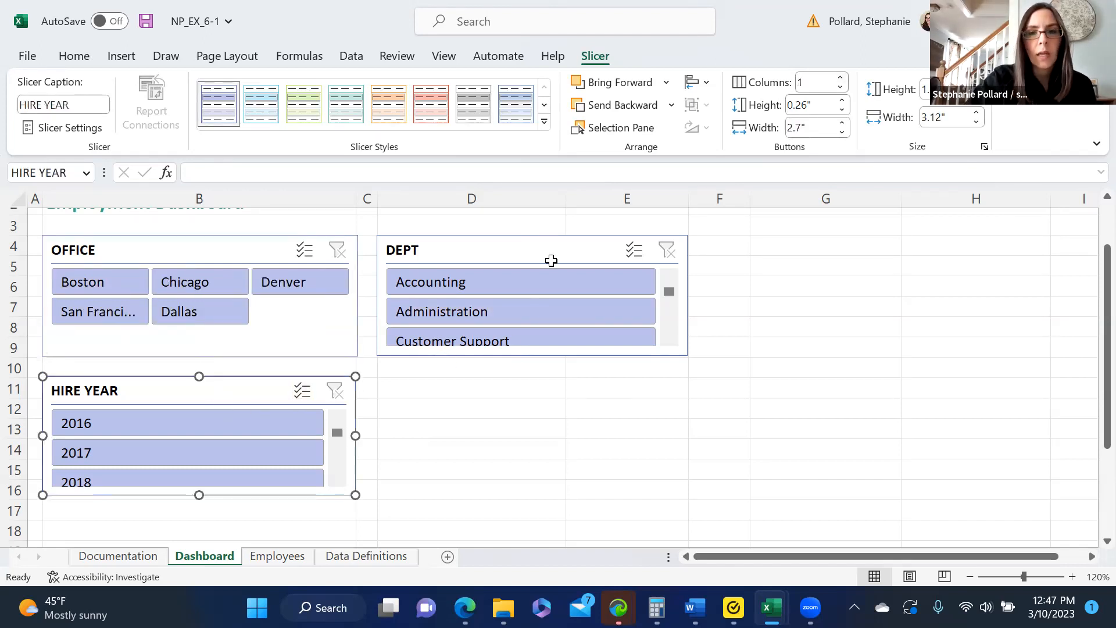
left_click(841, 78)
left_click(842, 78)
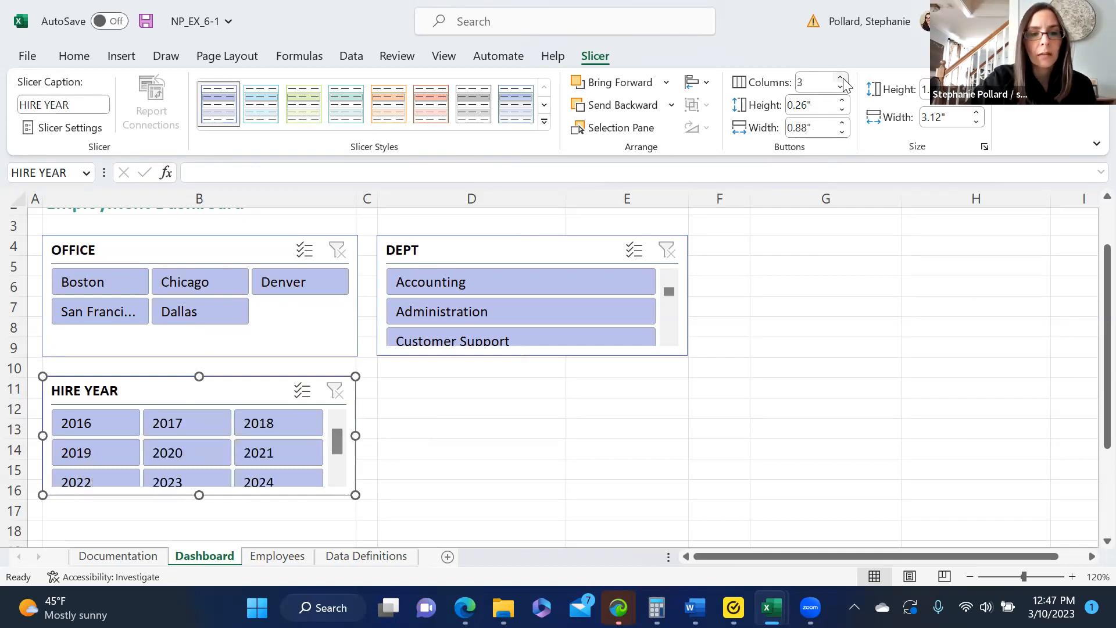
left_click_drag(199, 494, 199, 508)
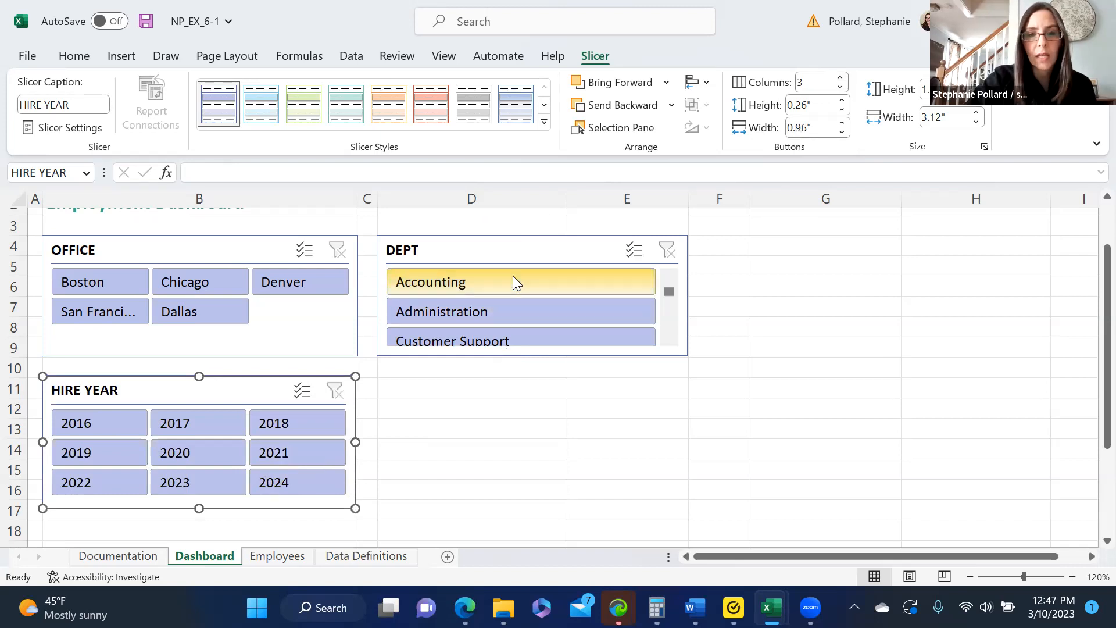
Step: Arrange the buttons of the DEPT slicer in 3 columns
left_click(513, 251)
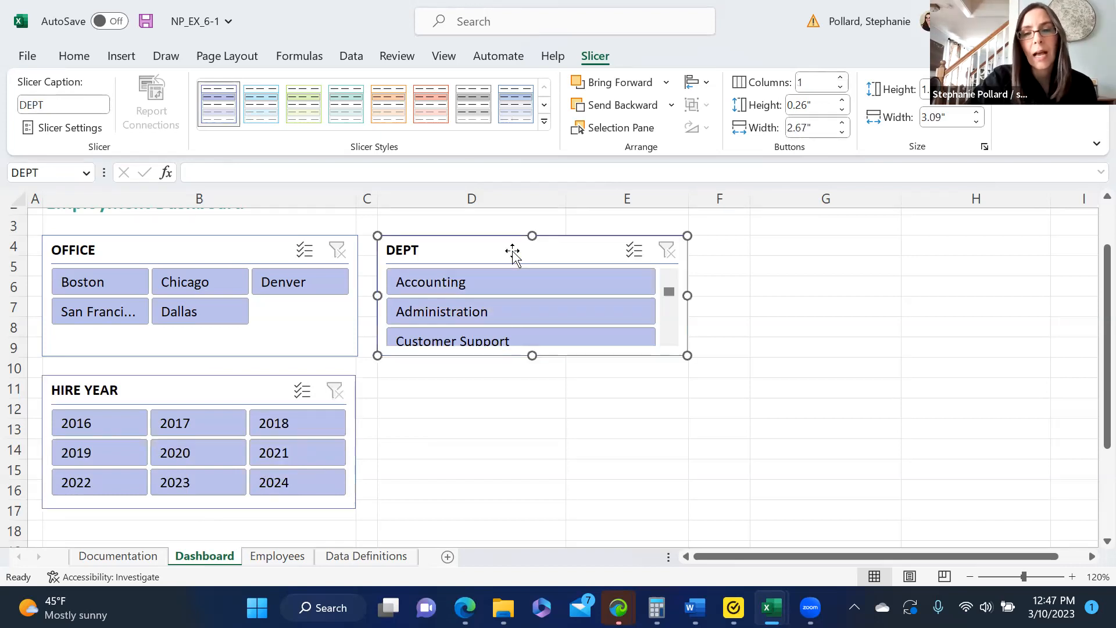
left_click(841, 78)
left_click(842, 78)
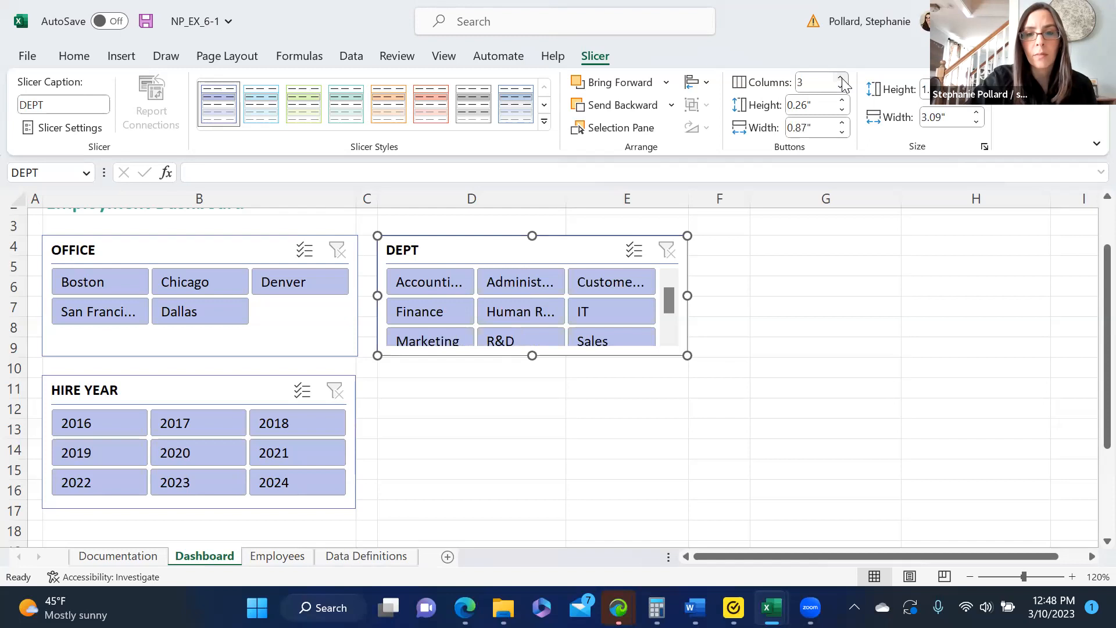
left_click(841, 78)
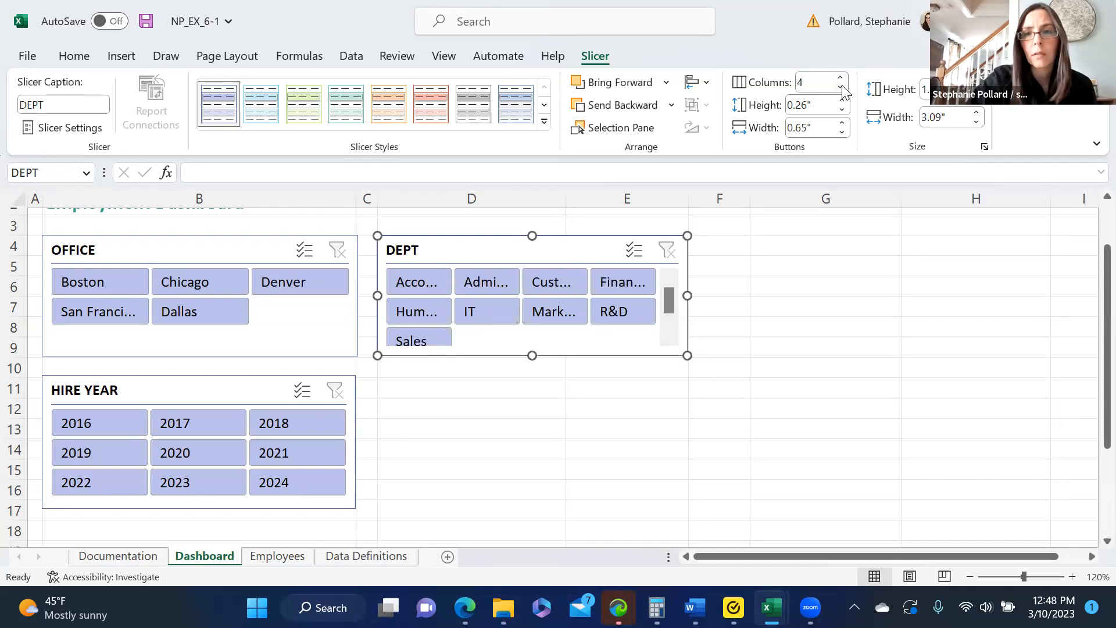
left_click(841, 86)
Step: Widen the DEPT slicer to the end of column F and lengthen it into row 10 to fit three rows of buttons
left_click_drag(687, 355, 749, 403)
left_click_drag(564, 405, 560, 364)
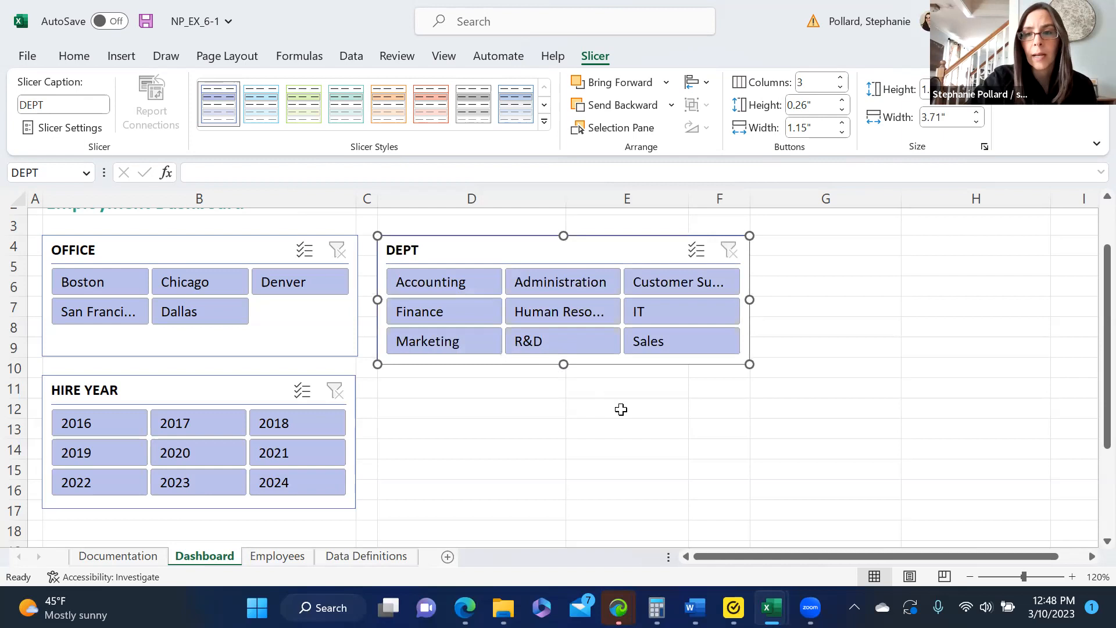
left_click(620, 408)
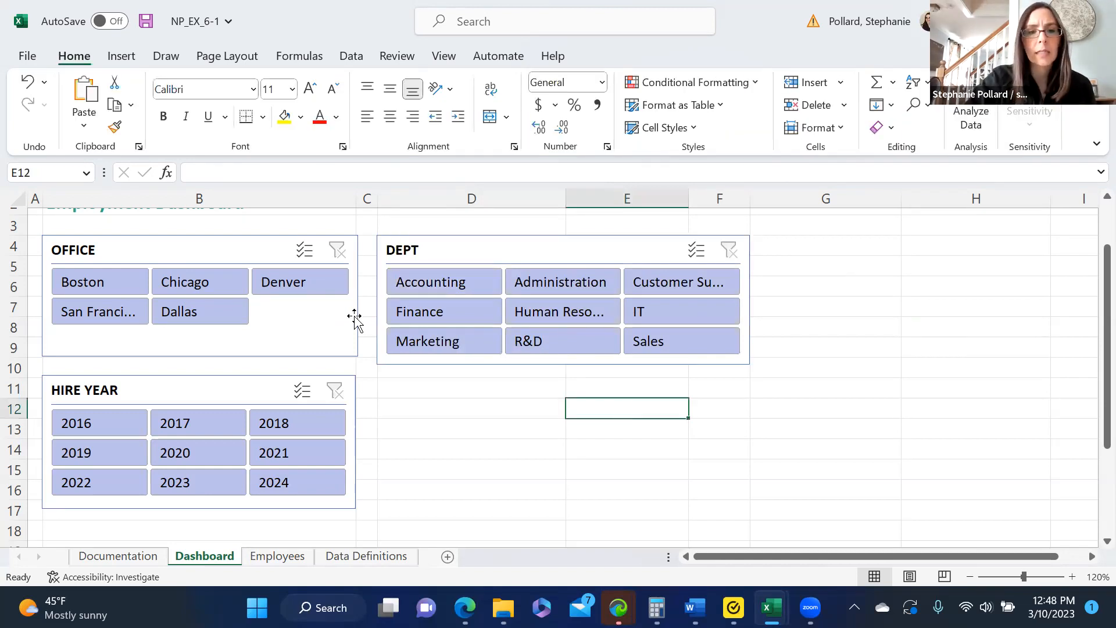
left_click(445, 251)
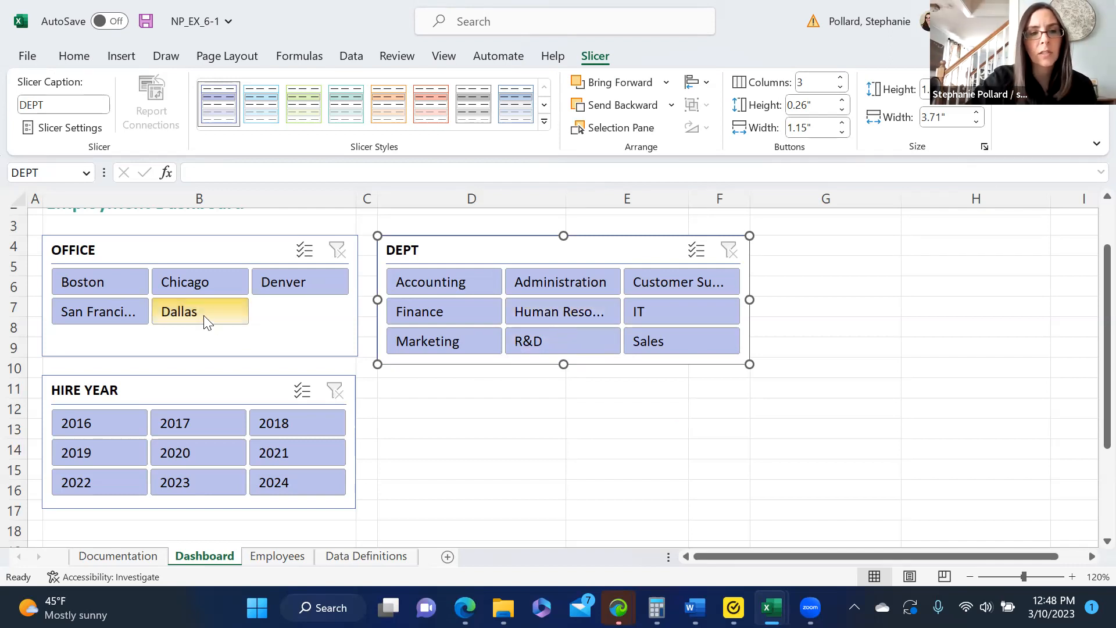
Step: Turn on multi-select in the OFFICE slicer and filter to Boston, Chicago and Denver only
left_click(304, 251)
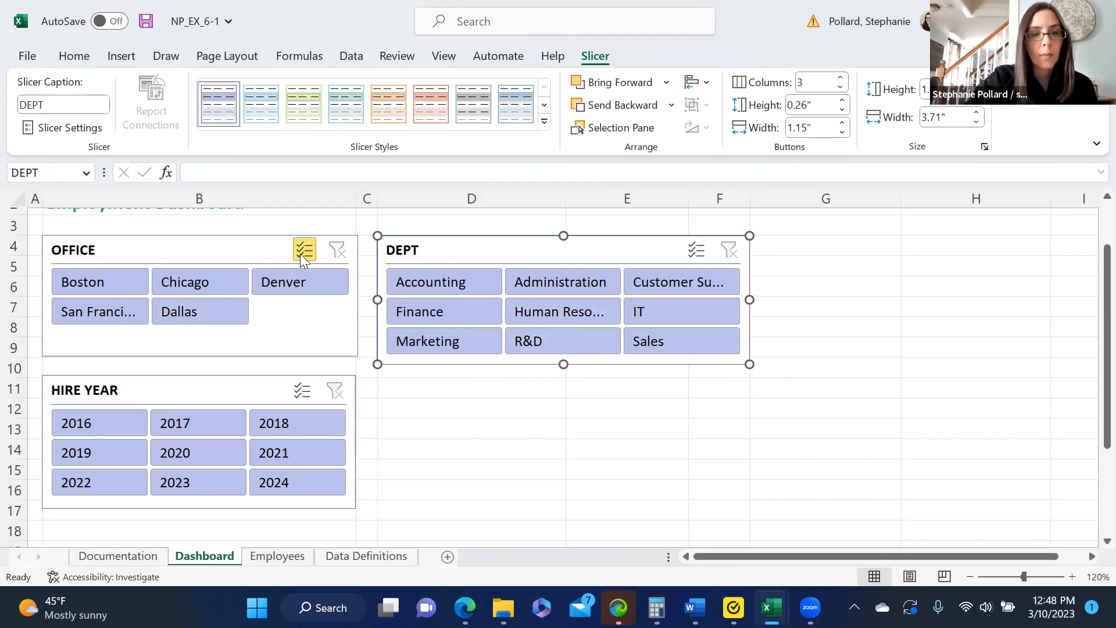
left_click(195, 289)
left_click(192, 302)
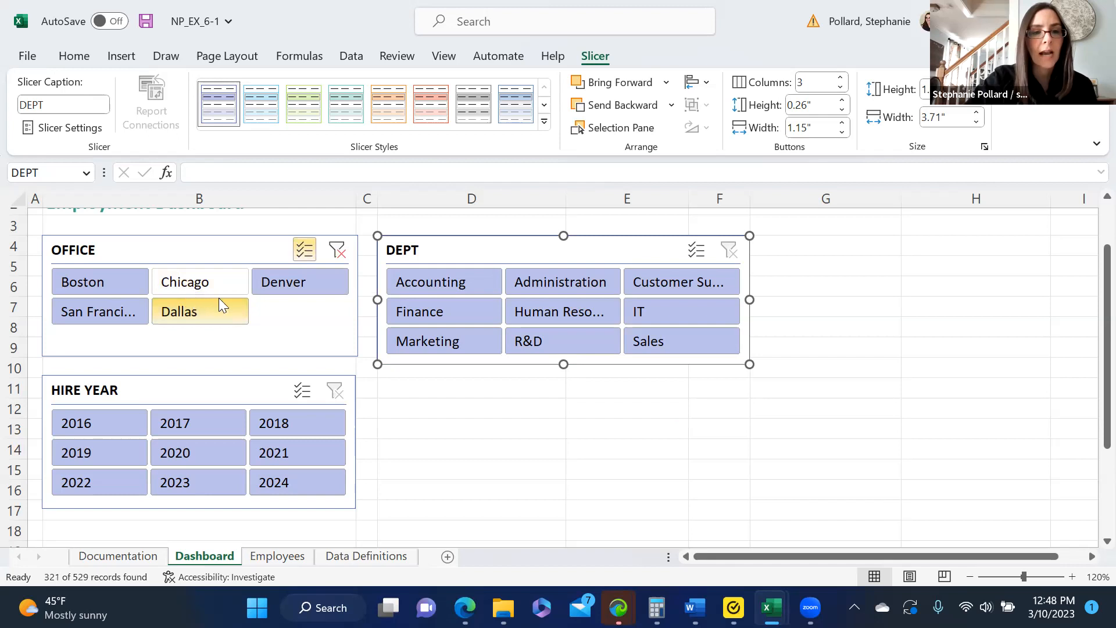
left_click(277, 280)
left_click(136, 283)
left_click(136, 307)
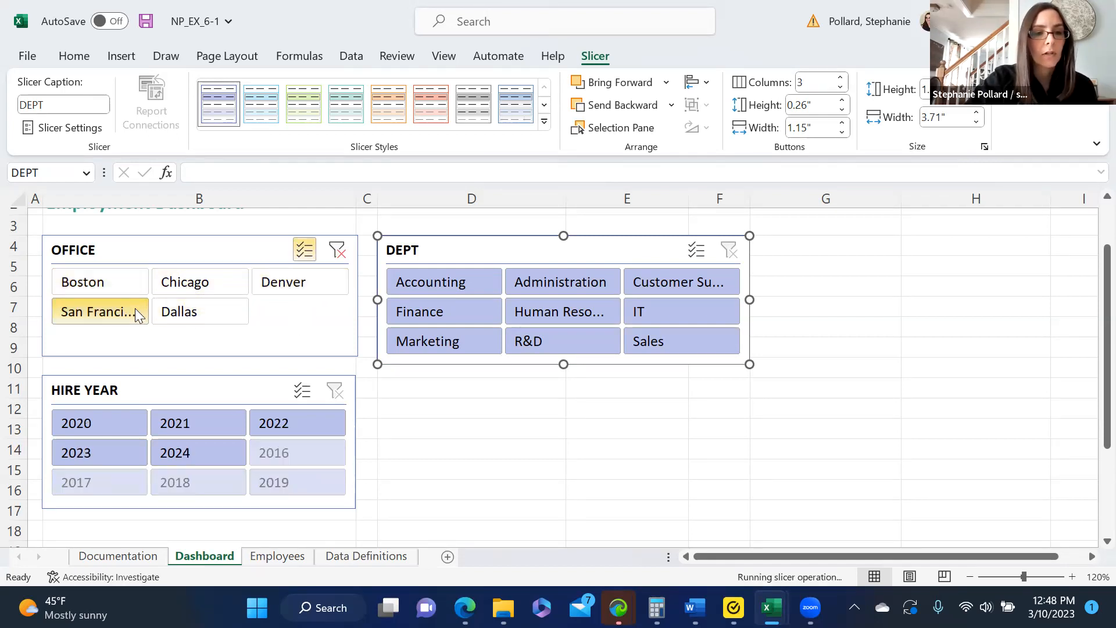
left_click(182, 319)
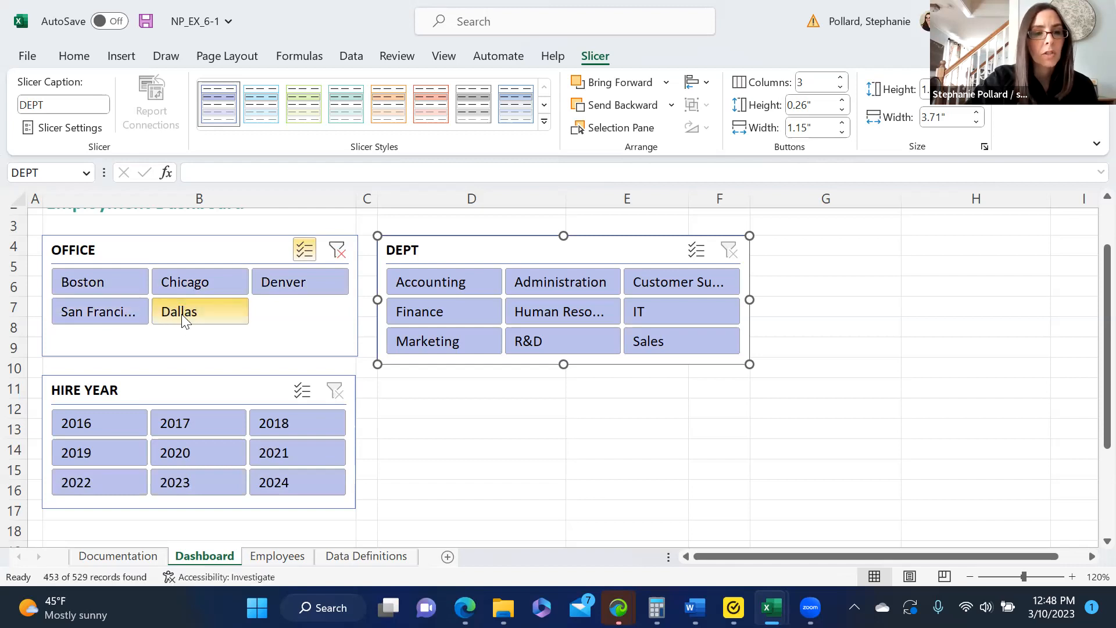
left_click(88, 318)
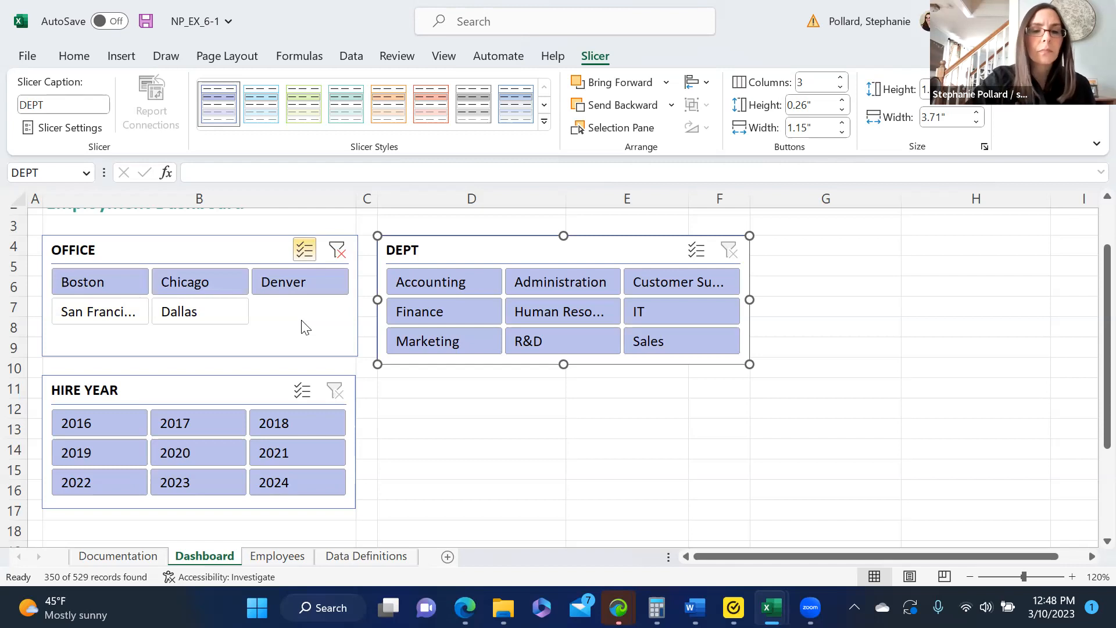
Step: Examine the office-filtered records on the Employees sheet and return to the Dashboard sheet
left_click(278, 556)
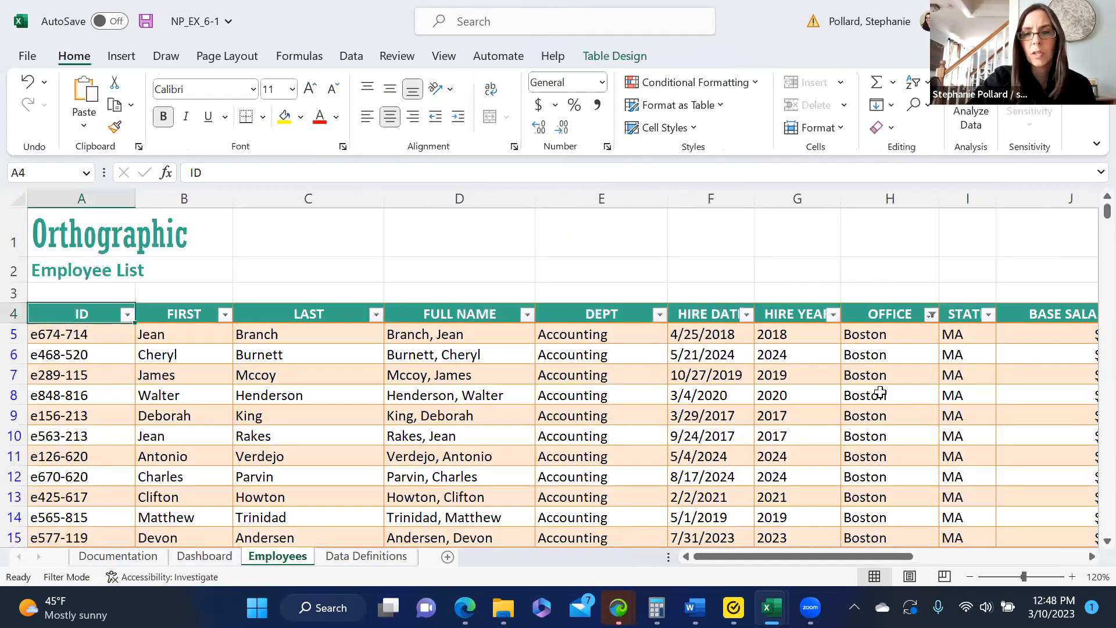
left_click_drag(1107, 213, 1107, 498)
left_click_drag(1089, 280, 1092, 213)
left_click(204, 557)
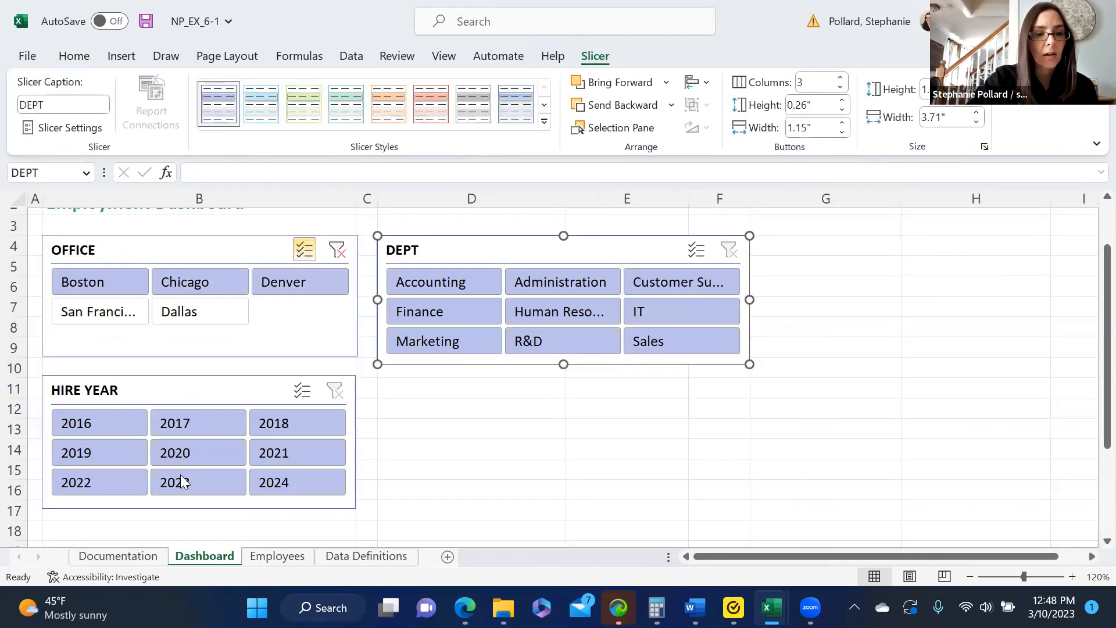
Step: Turn on multi-select in the HIRE YEAR slicer and filter to the years 2016 through 2020
left_click(284, 418)
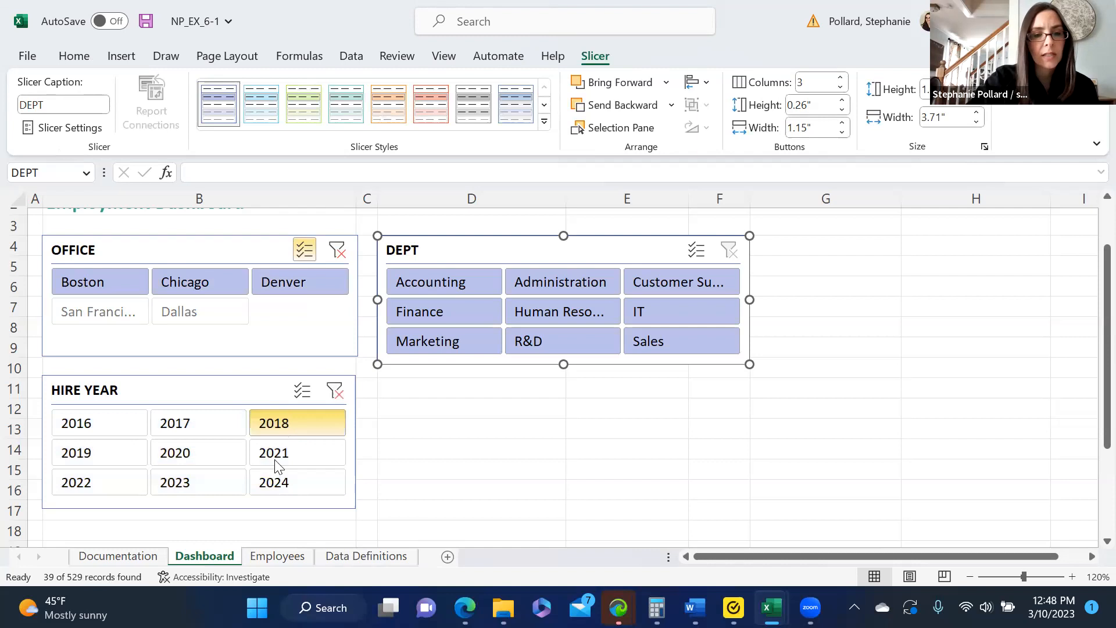
left_click(310, 395)
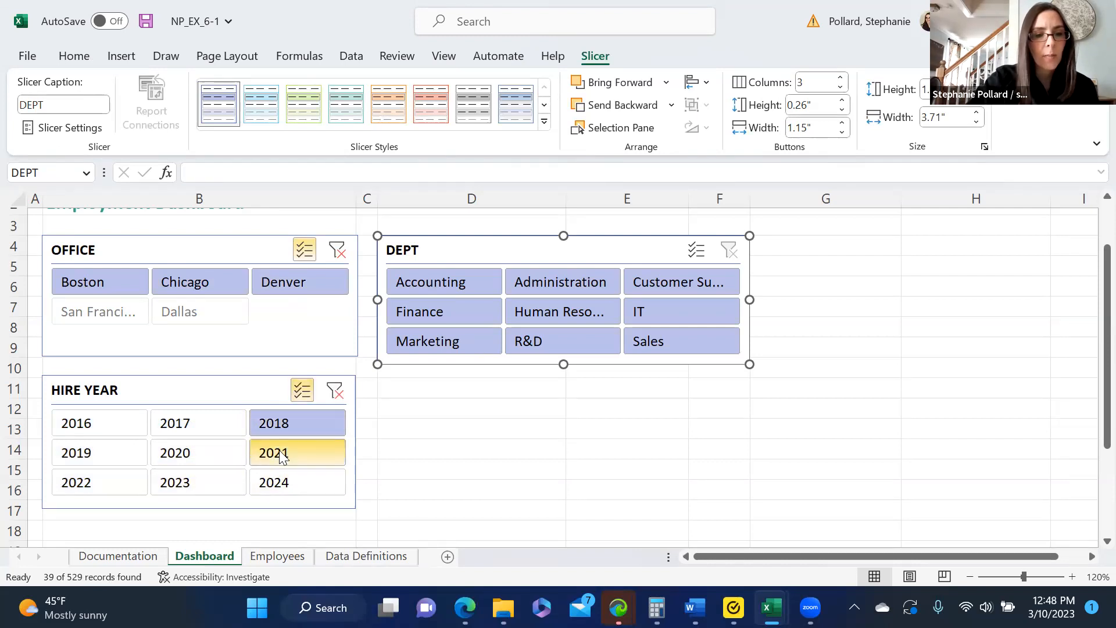
left_click(189, 421)
left_click(125, 421)
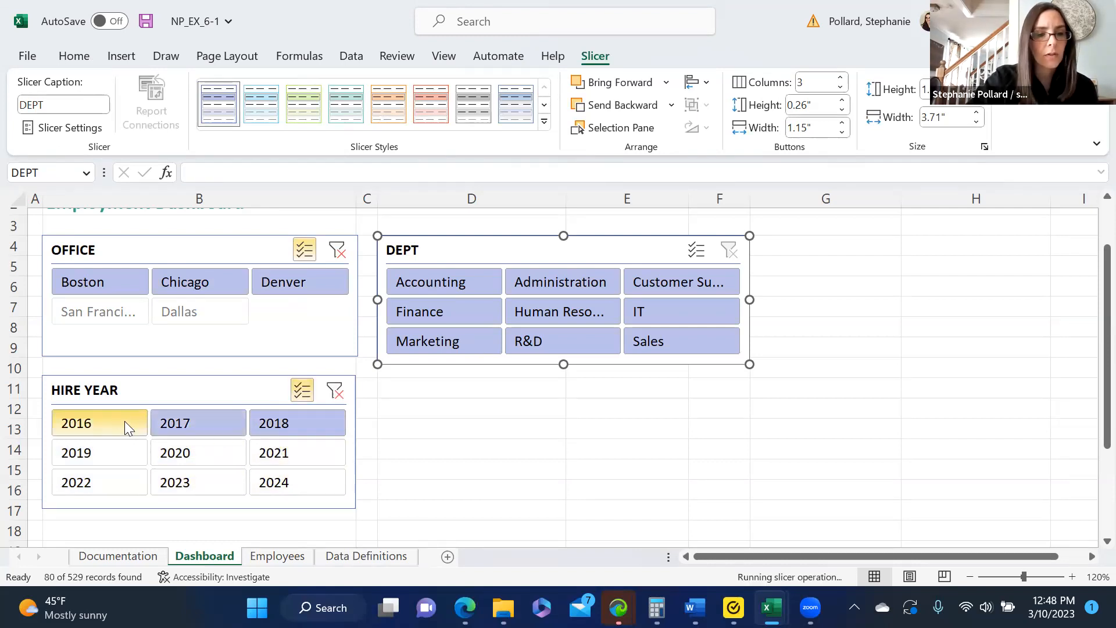
left_click(130, 446)
left_click(181, 461)
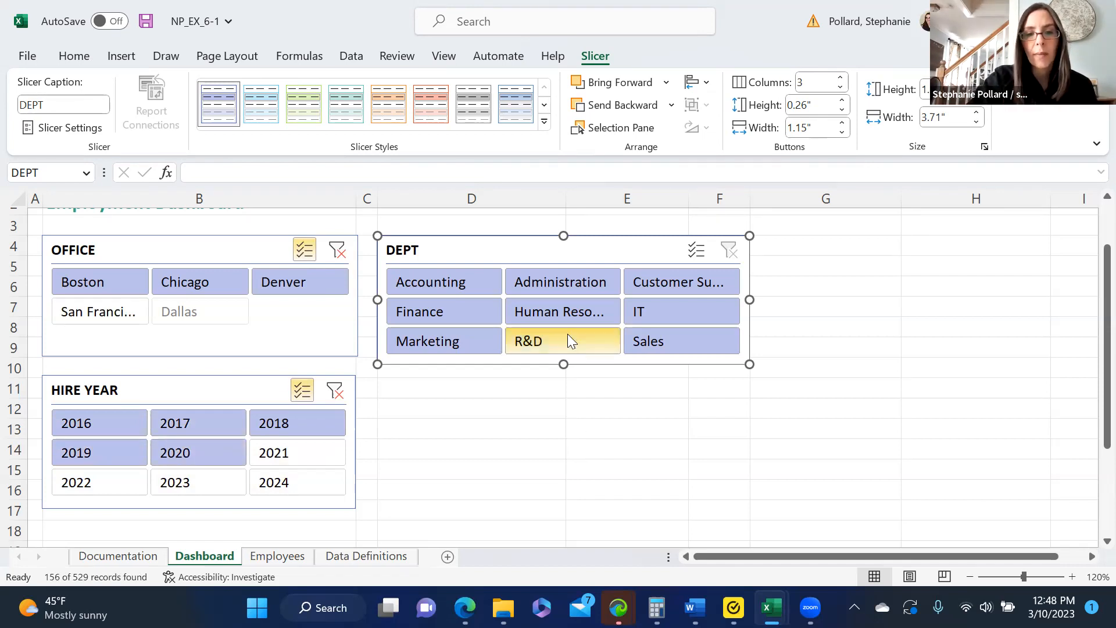
Step: Turn on multi-select in the DEPT slicer and exclude Human Resources, IT, R&D and Sales from the selection
left_click(695, 249)
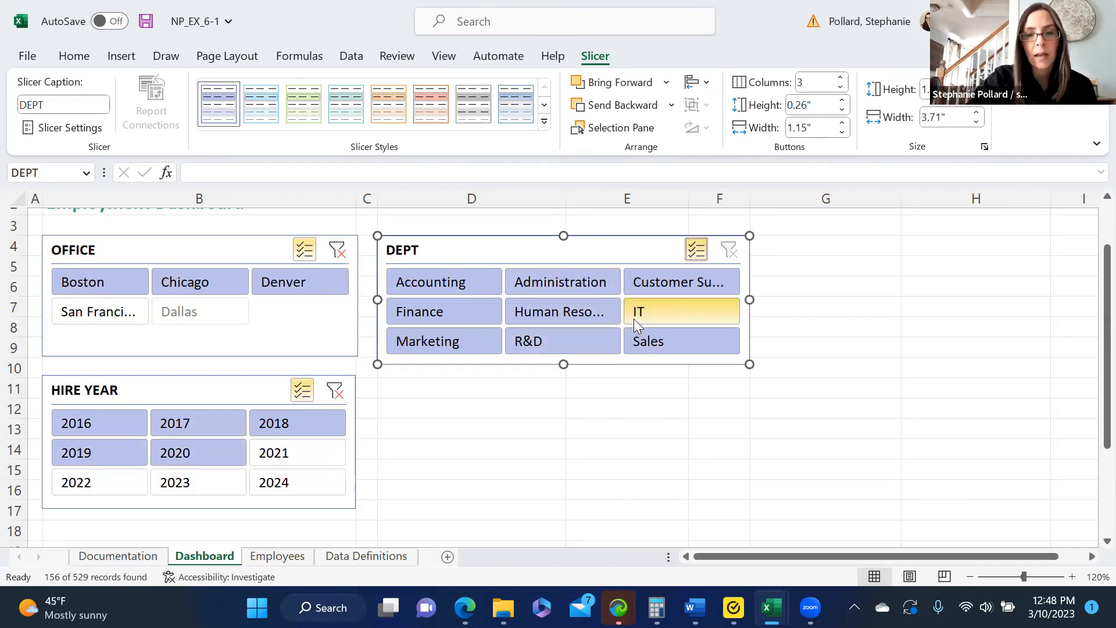
left_click(639, 314)
left_click(599, 318)
left_click(590, 344)
left_click(643, 344)
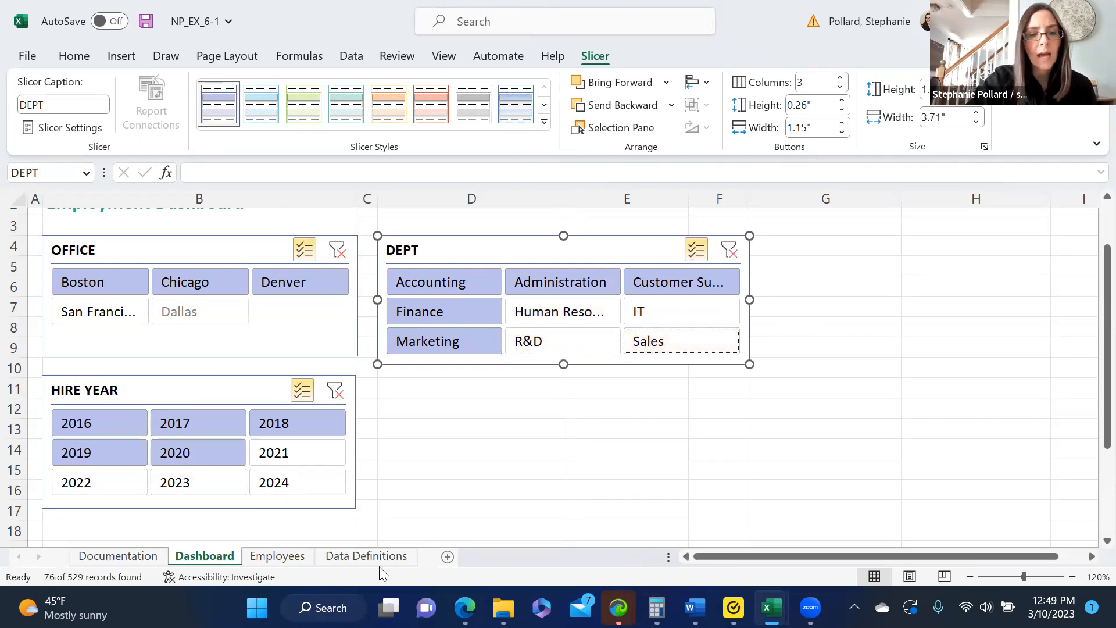
Step: Examine the records filtered by office, hire year and department on the Employees sheet and return to the Dashboard sheet
key("ctrl+Page_Down")
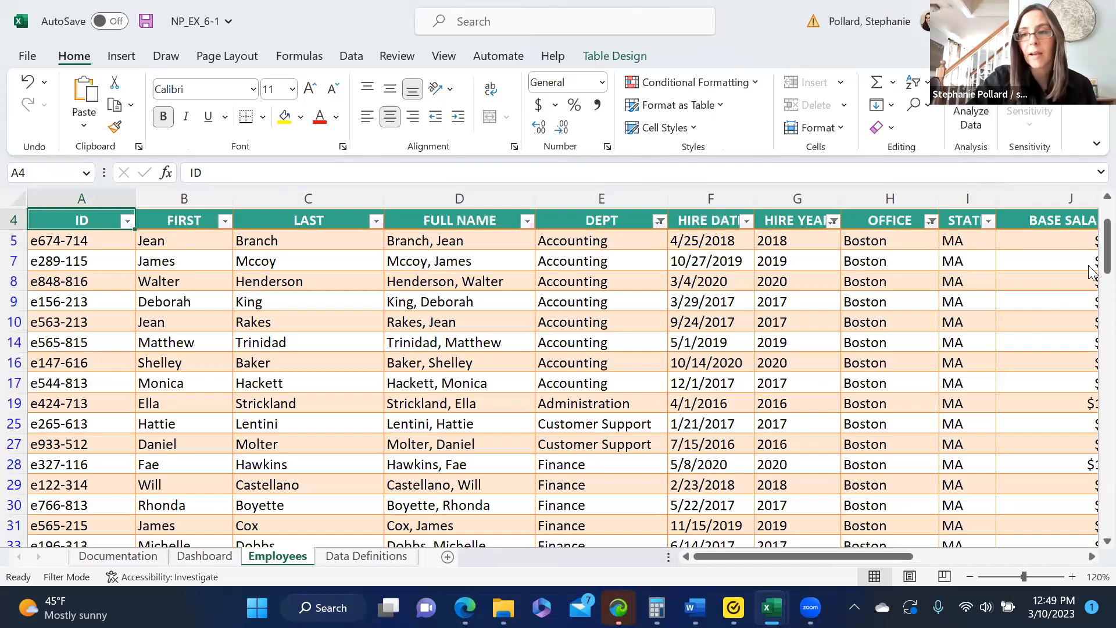
left_click_drag(1092, 282, 1091, 227)
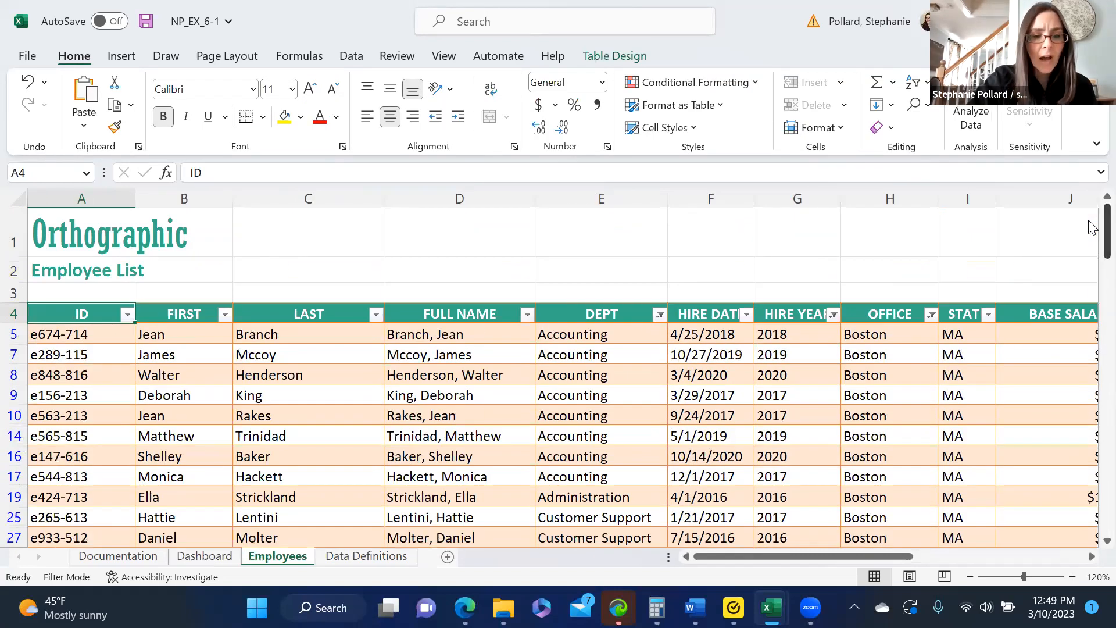
left_click(211, 556)
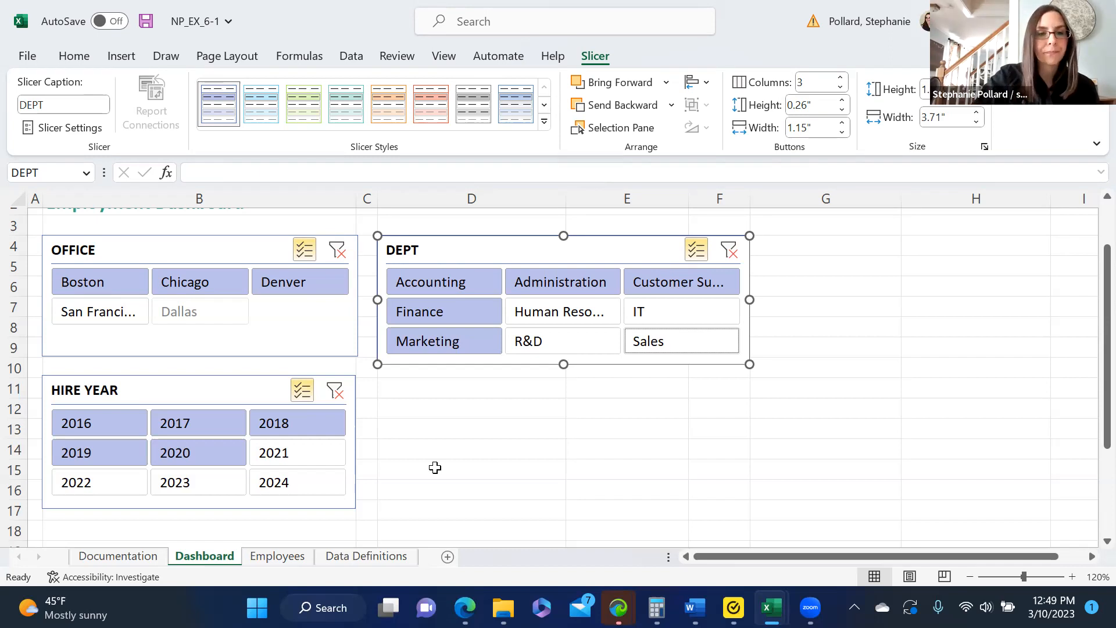
Step: Clear the filters on the OFFICE, HIRE YEAR and DEPT slicers
left_click(337, 250)
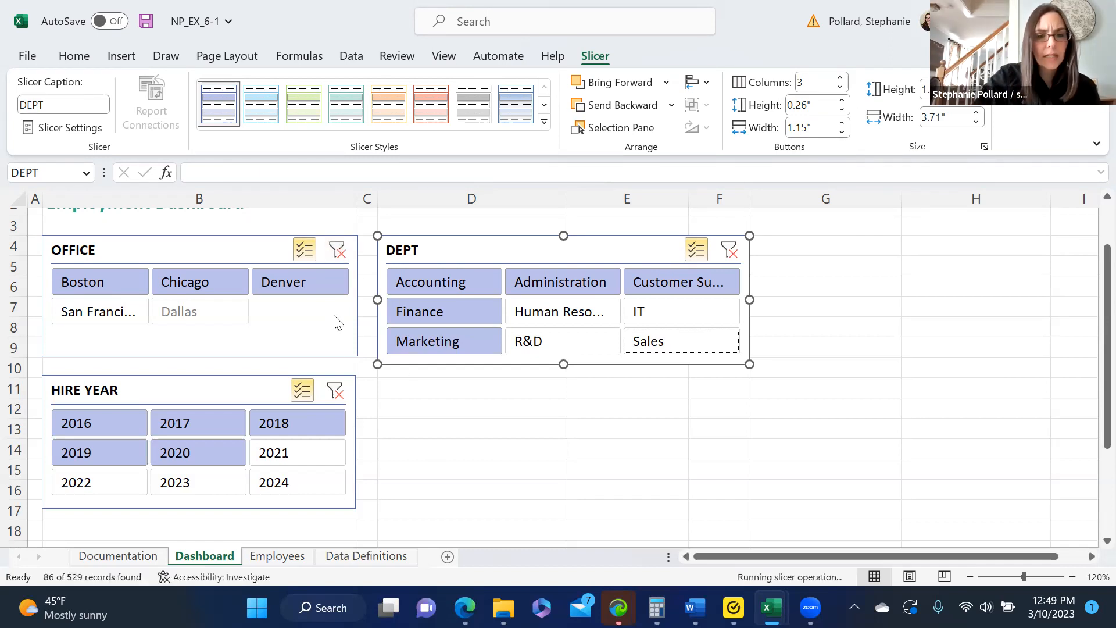
left_click(335, 390)
left_click(729, 251)
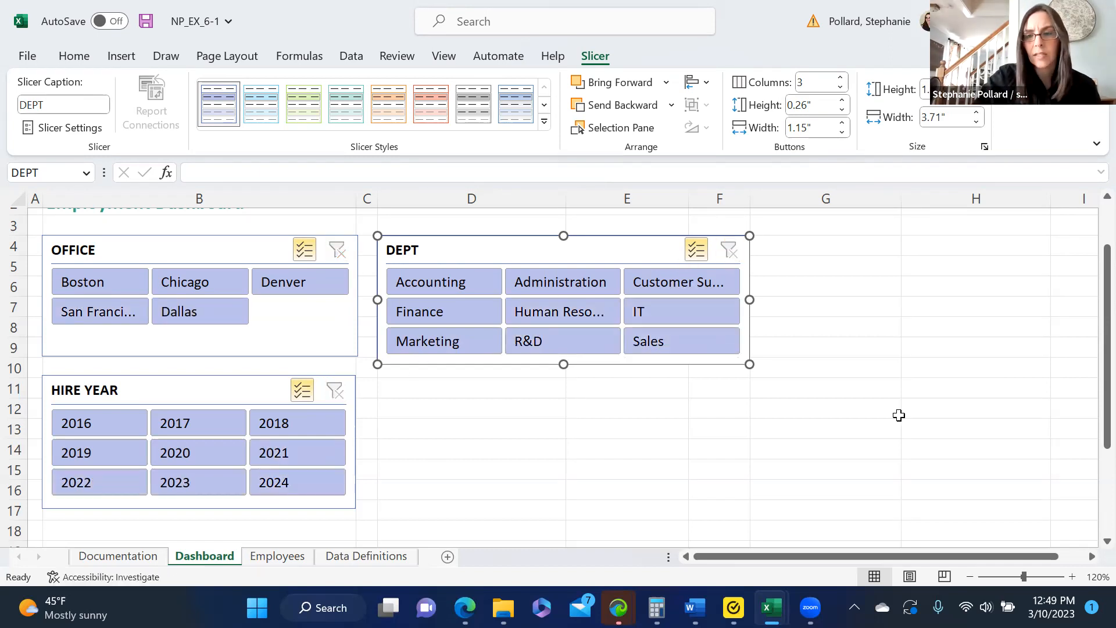
Step: Begin a COUNTA formula in cell E21, the Employees value of the Summary table
left_click_drag(1106, 356, 1092, 522)
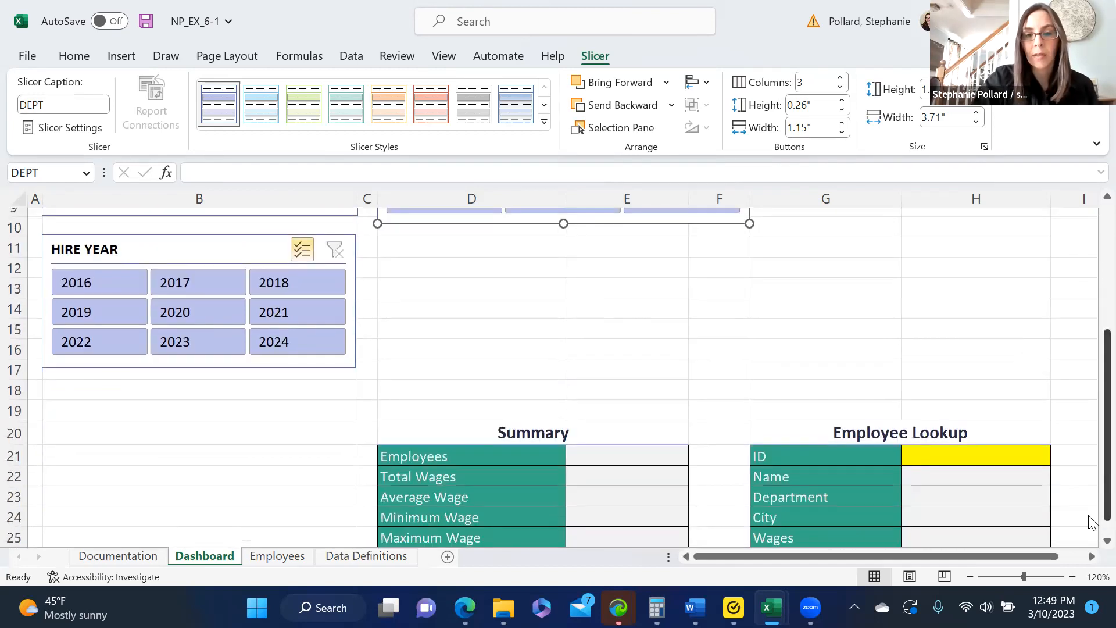
left_click_drag(1107, 411, 1089, 459)
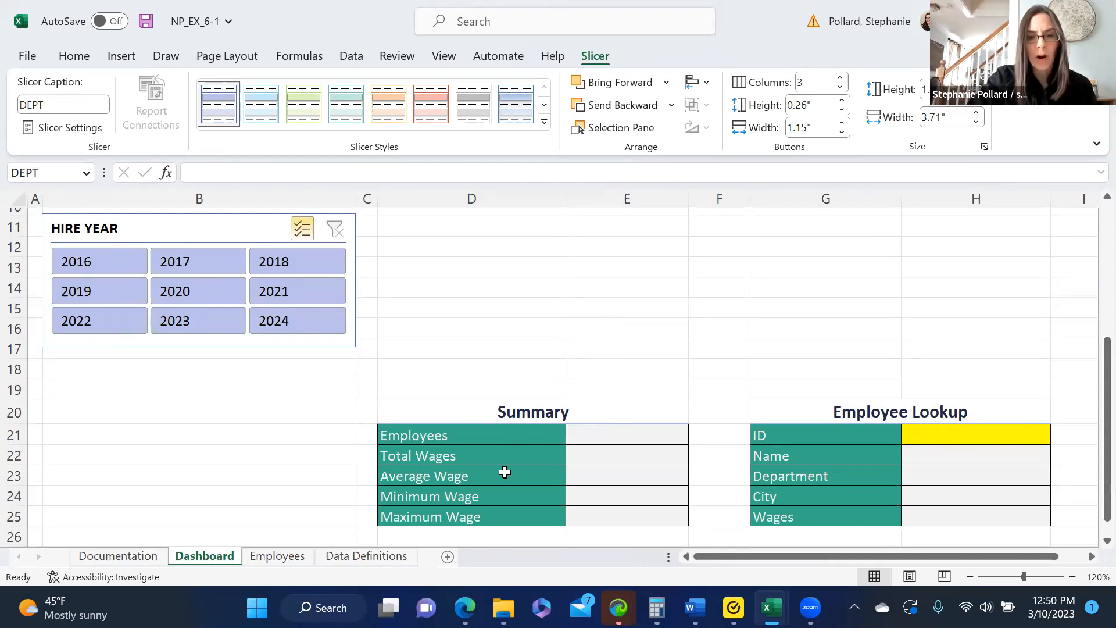
left_click(609, 435)
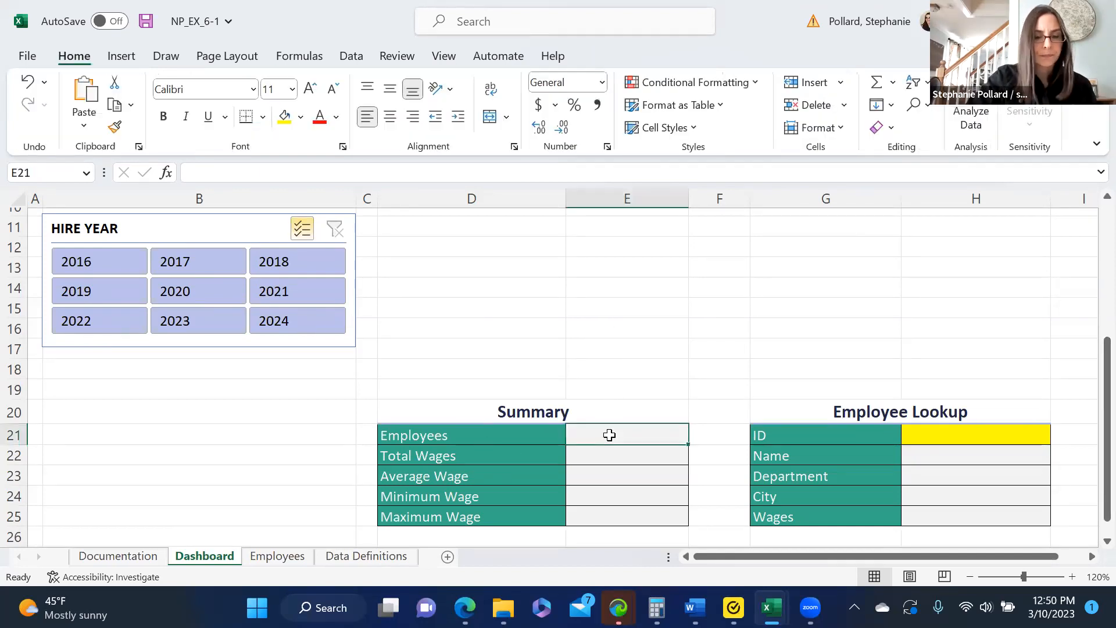
type("=count")
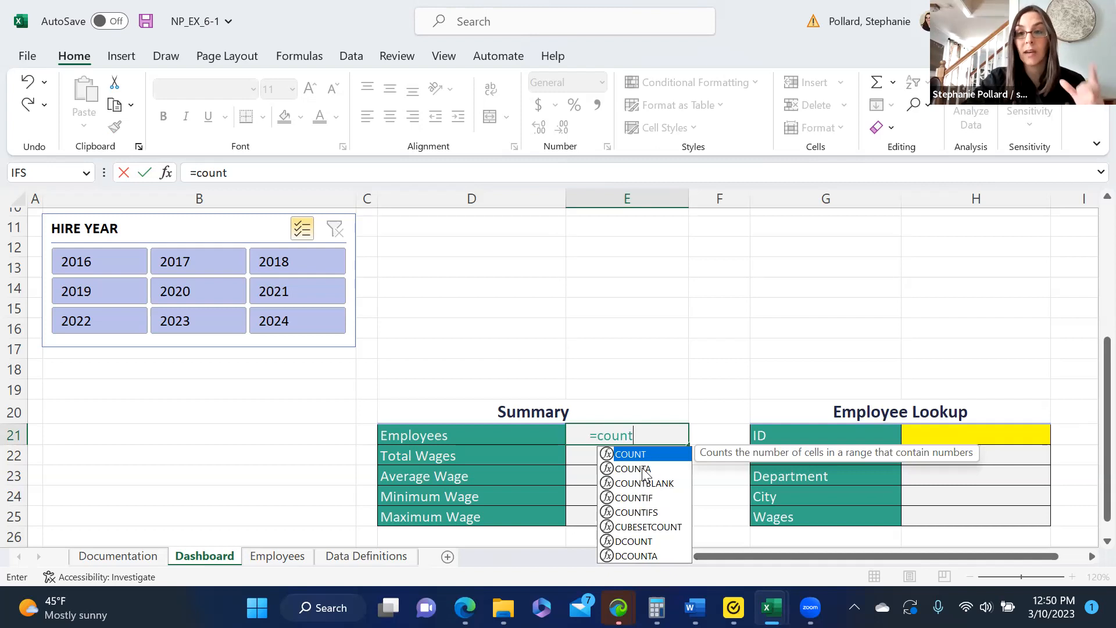
left_click(642, 468)
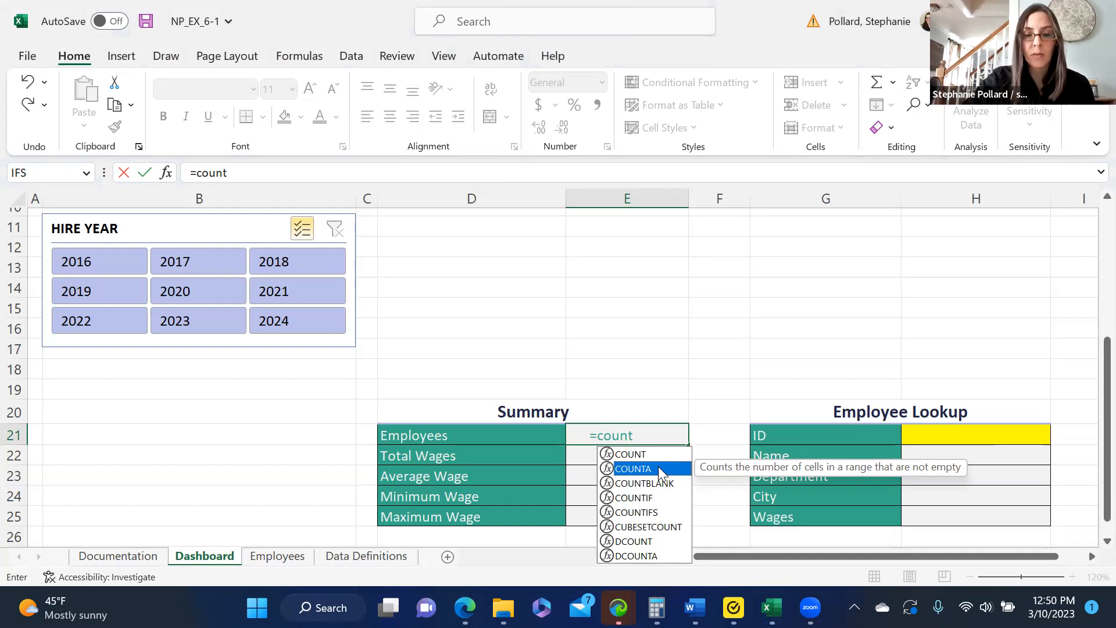
double_click(658, 466)
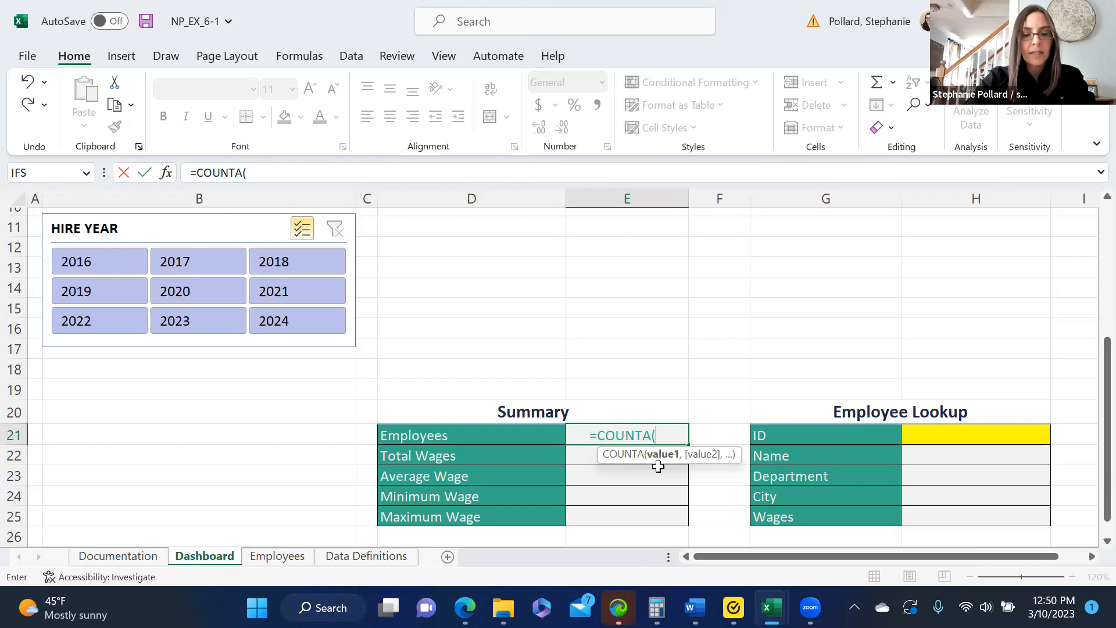
left_click(658, 466)
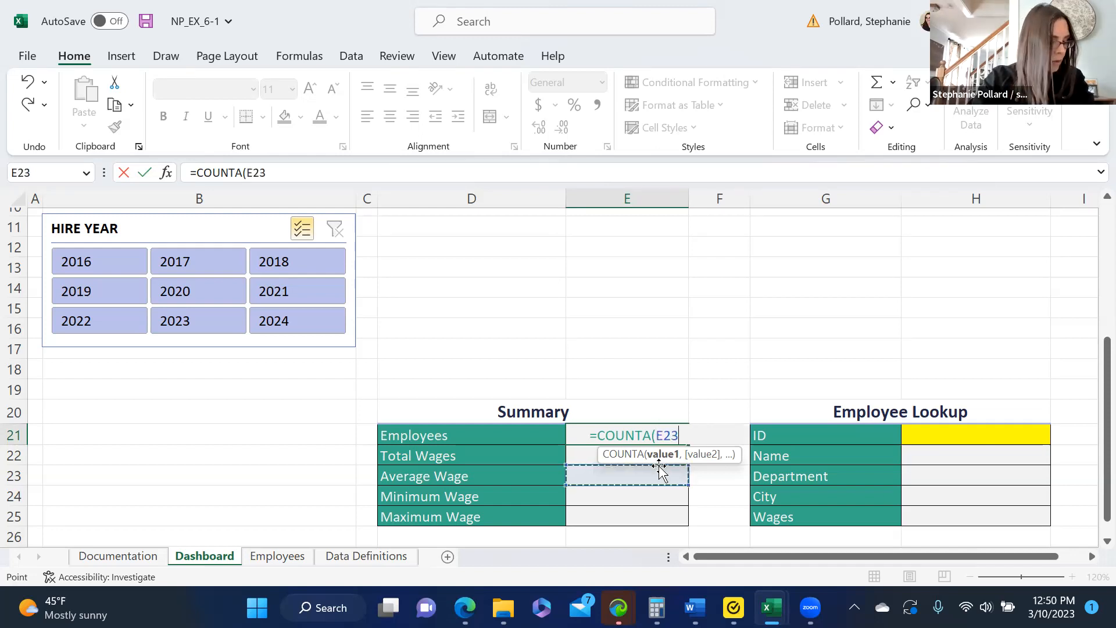
type("Employee")
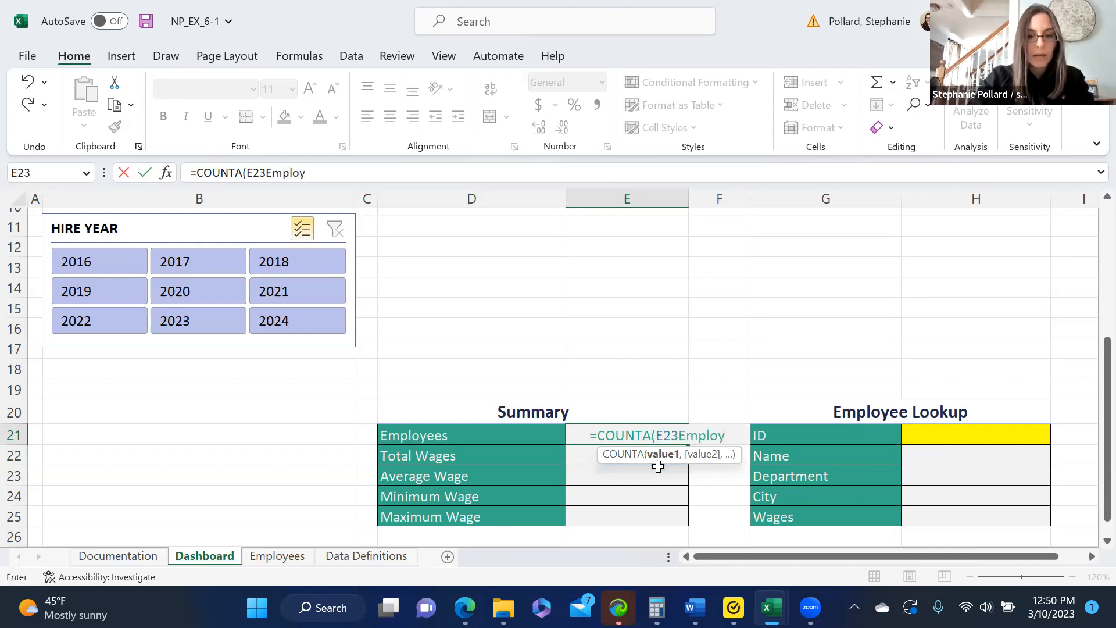
key("BackSpace")
key("BackSpace")
key("BackSpace")
key("BackSpace")
key("BackSpace")
key("BackSpace")
key("BackSpace")
key("BackSpace")
key("BackSpace")
key("BackSpace")
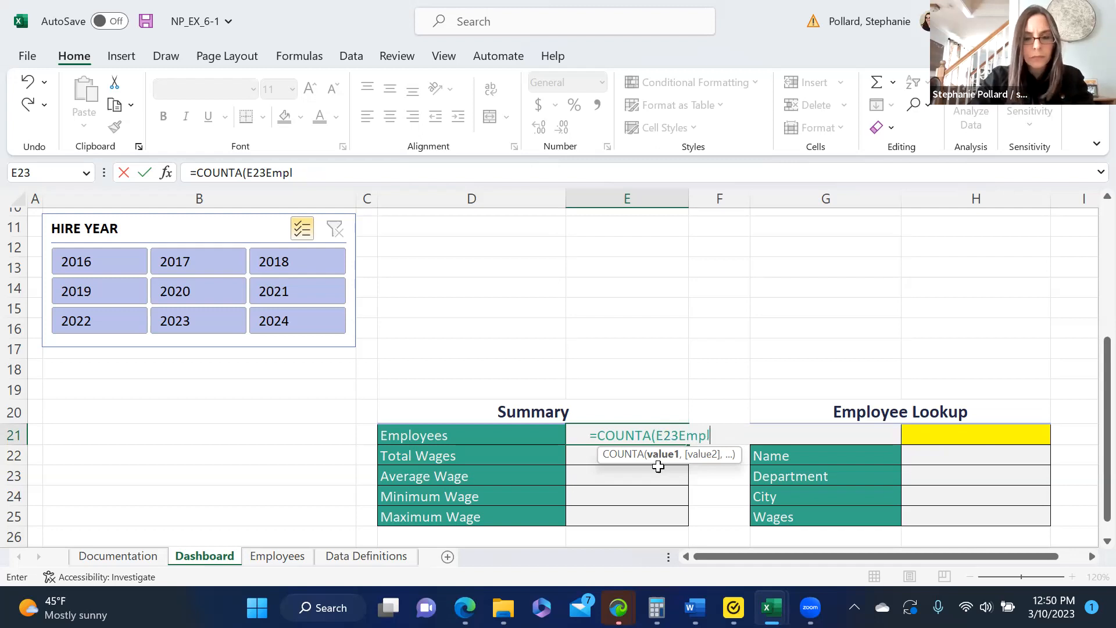
key("BackSpace")
Step: Complete the Employees formula in E21 as =COUNTA(Employees_Tbl[ID])
type("Em")
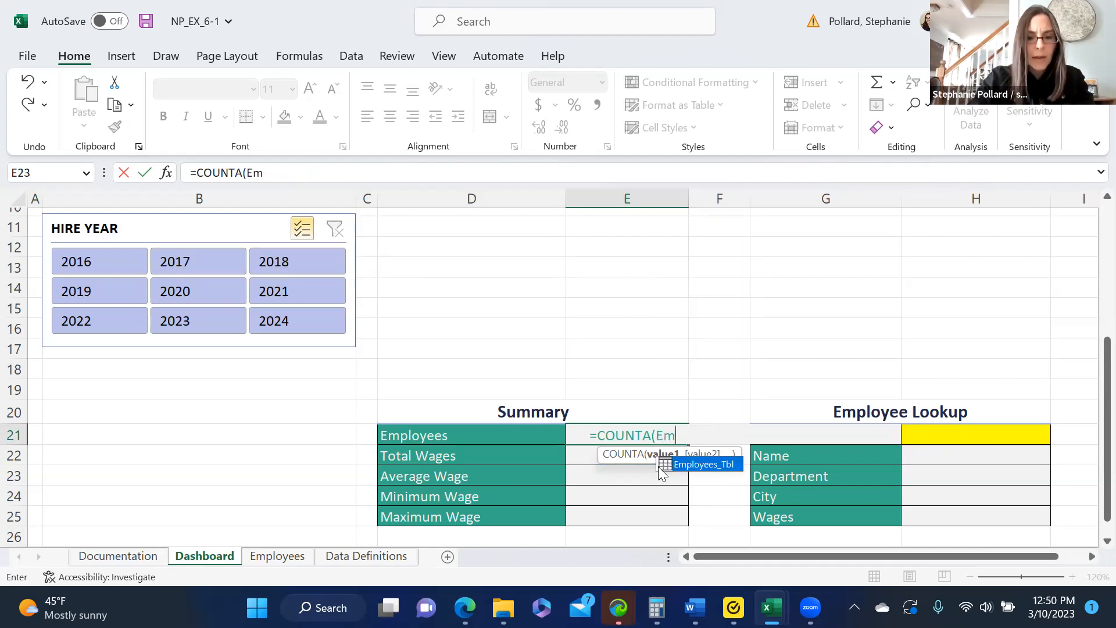
type("ploy")
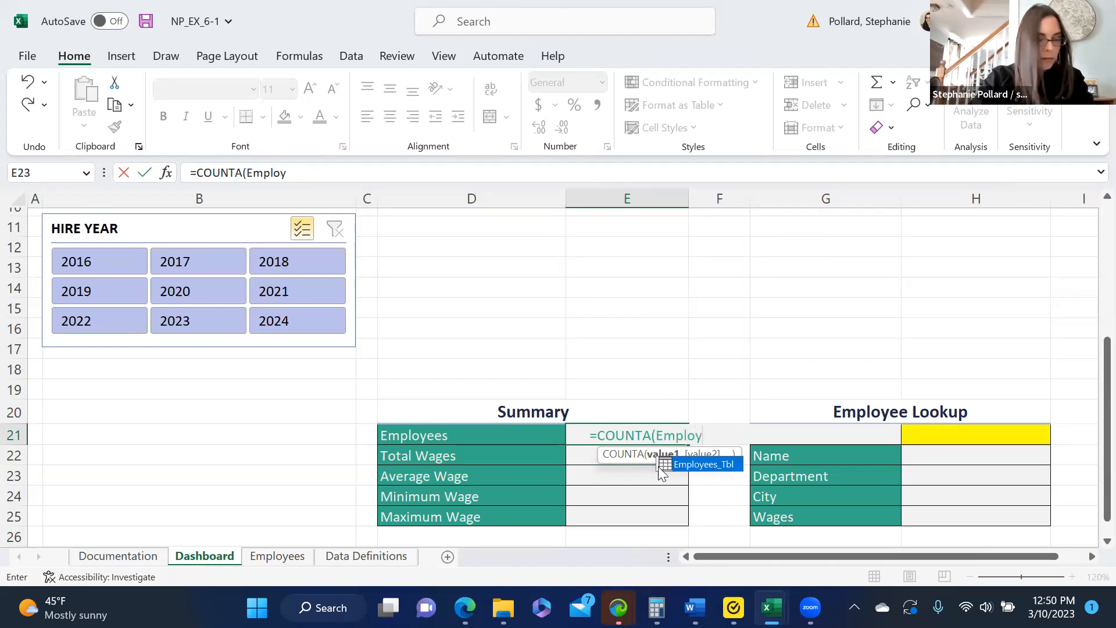
type("ees_T")
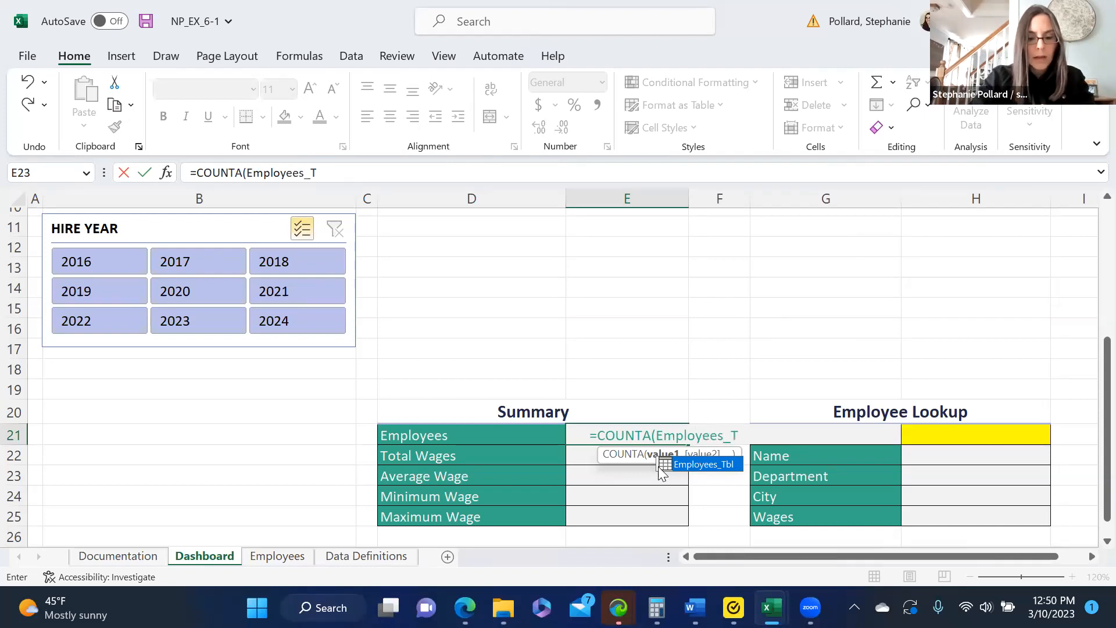
type("bl")
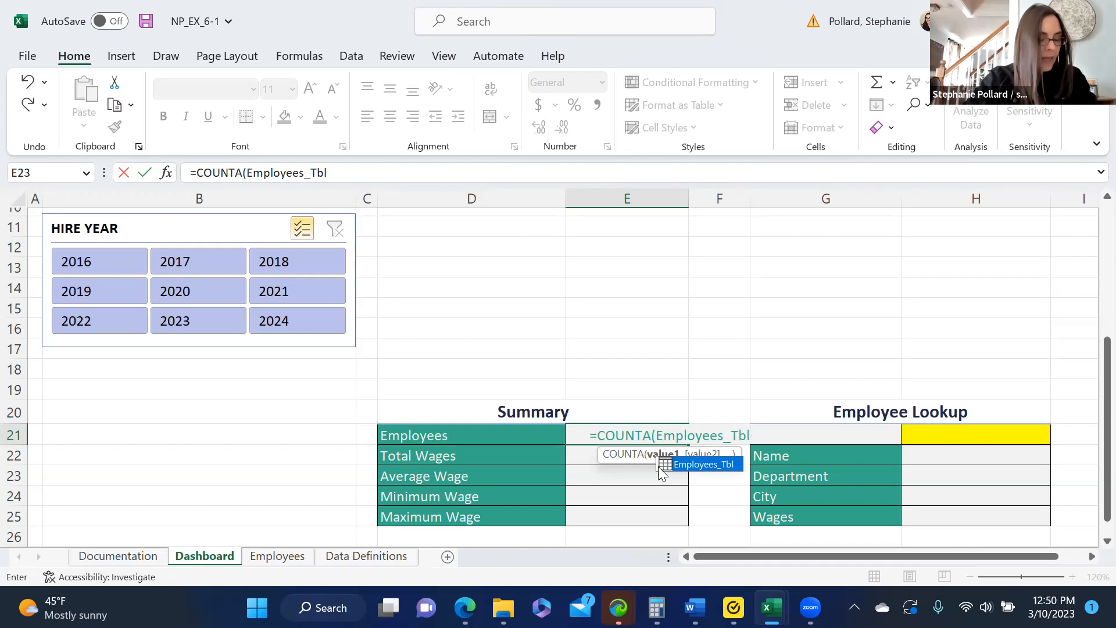
type("[")
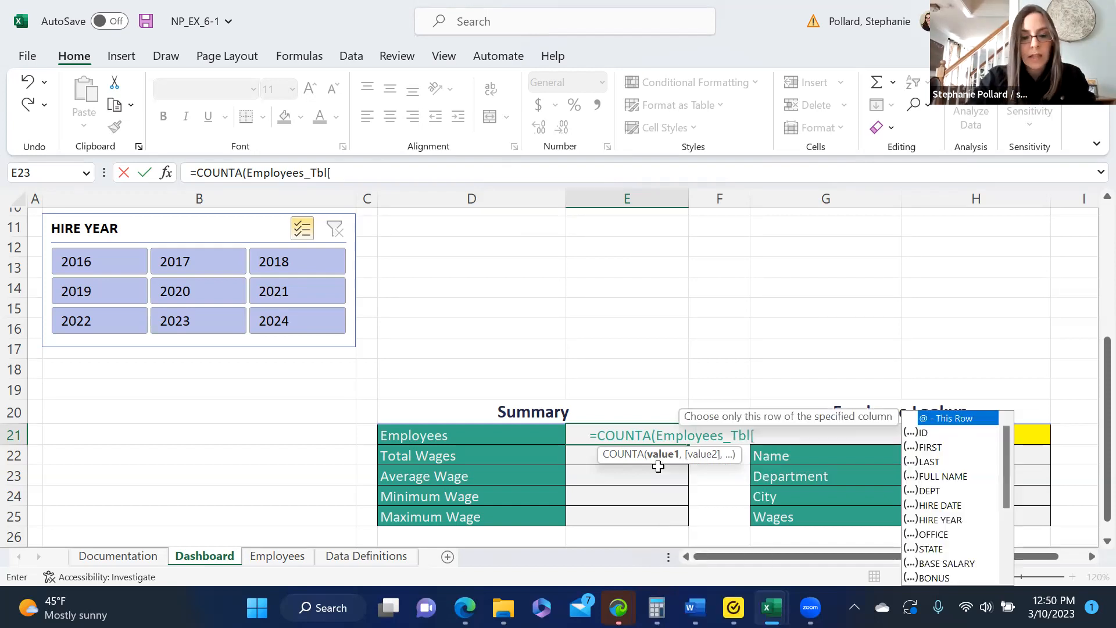
type("ID]")
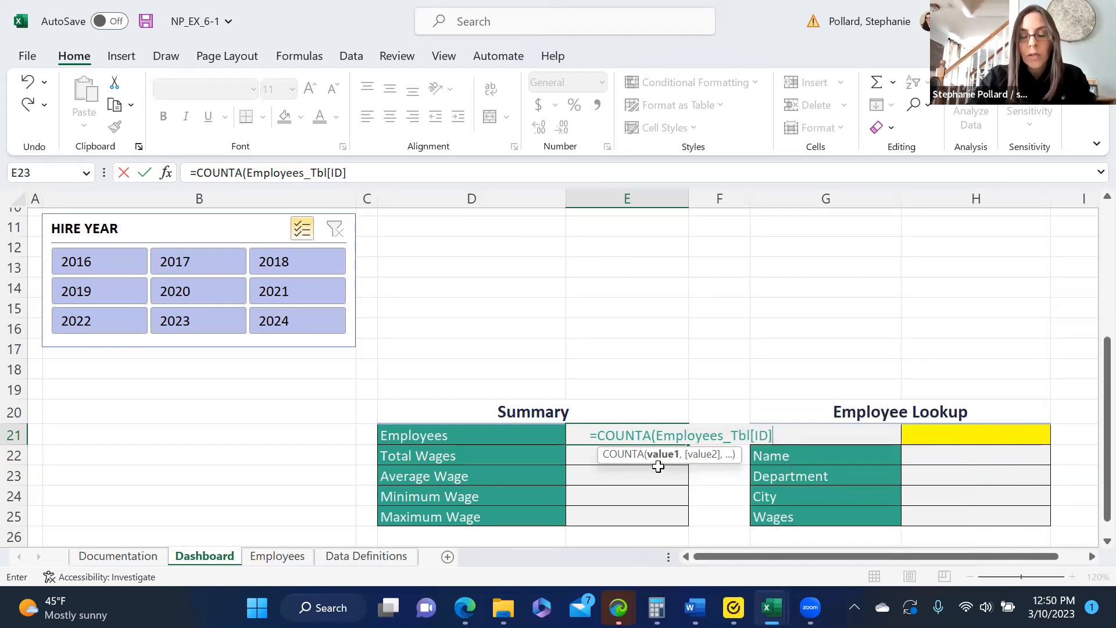
type(")")
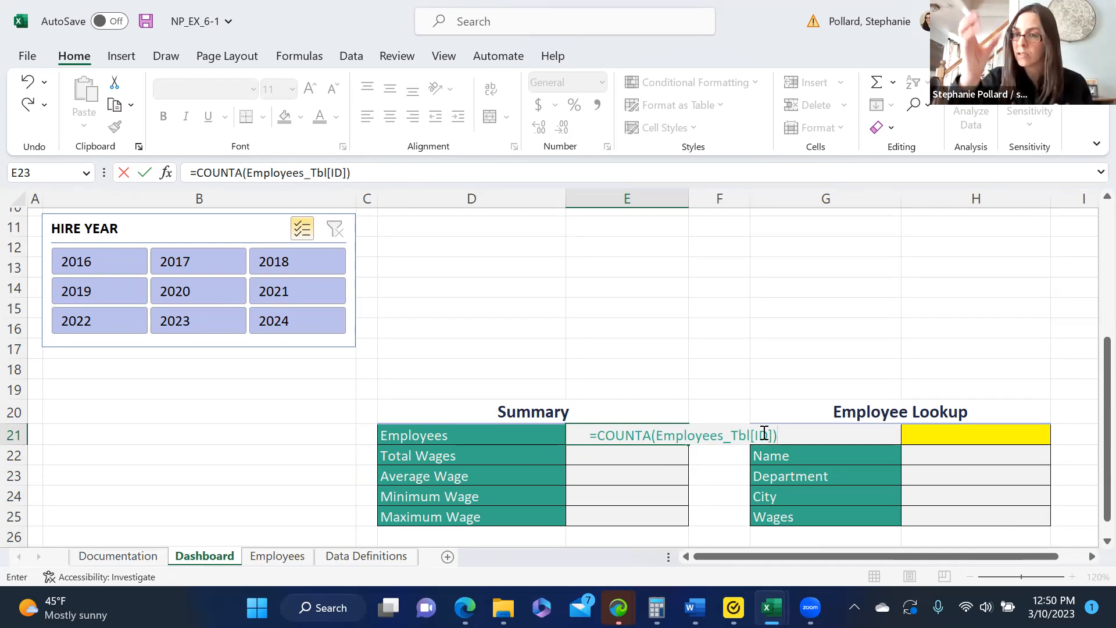
key("Return")
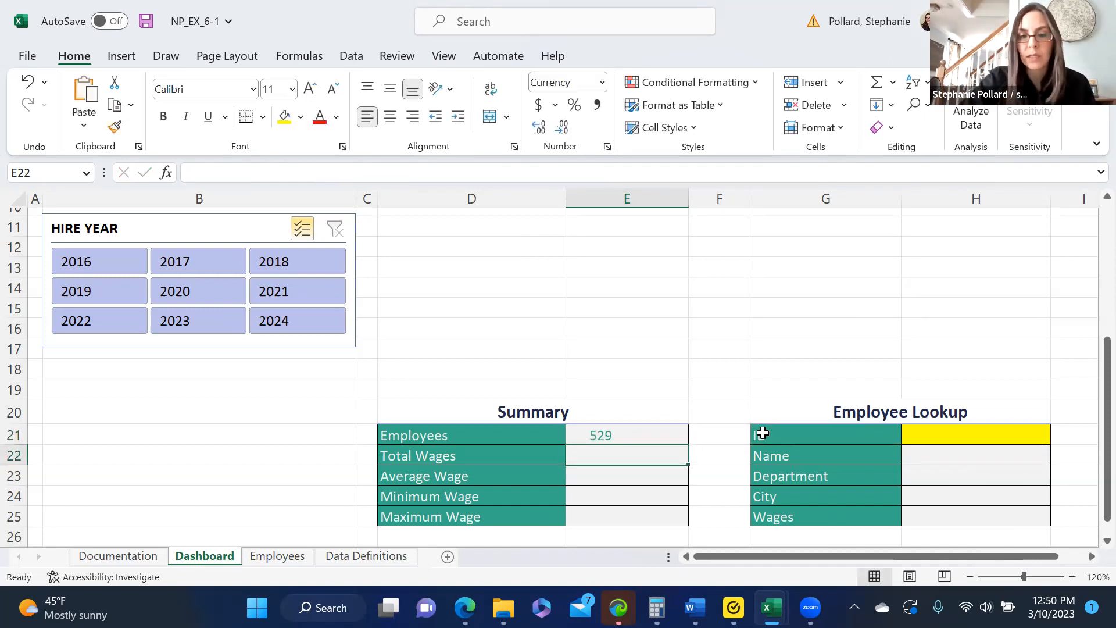
Step: View the IDs on the Employees sheet, return to the Dashboard sheet and limit the HIRE YEAR slicer to 2016 only
left_click(278, 556)
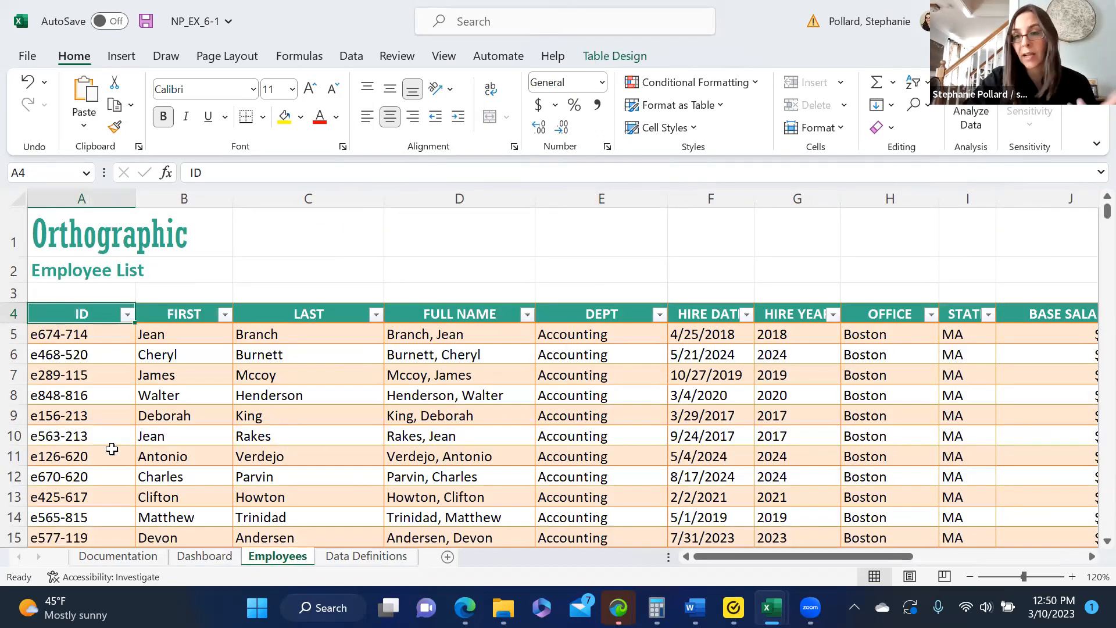
left_click(219, 557)
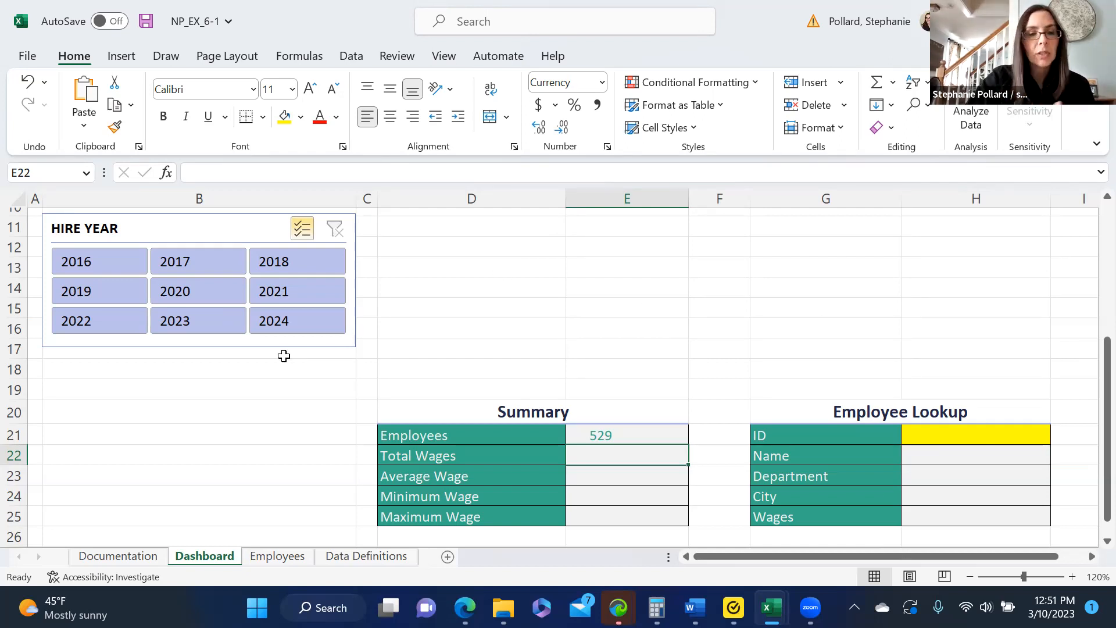
left_click(280, 290)
left_click(281, 321)
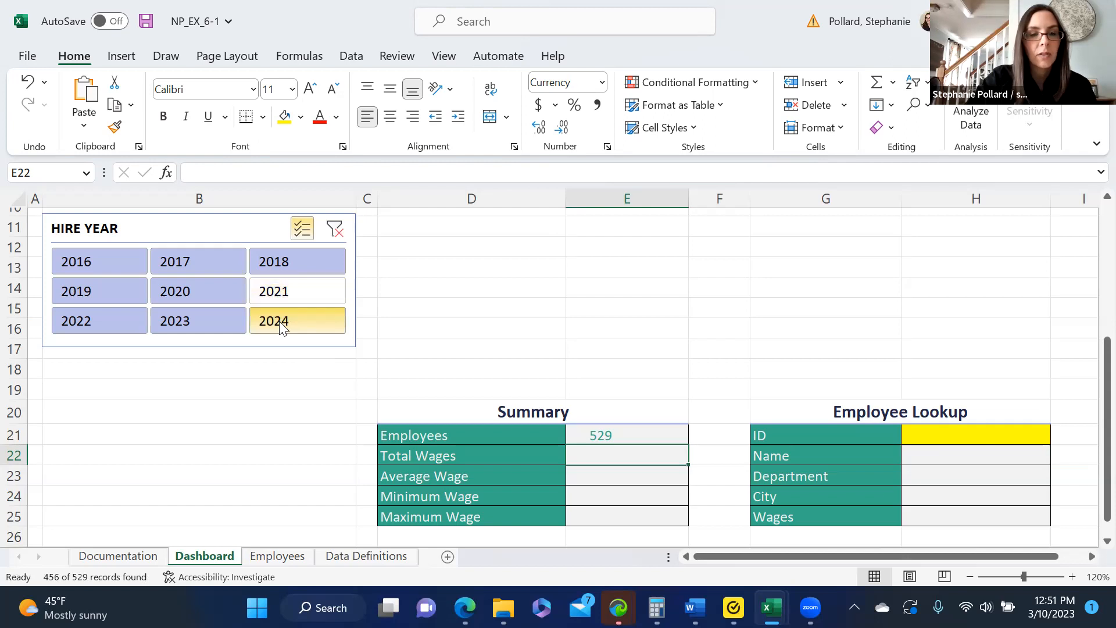
left_click(215, 321)
left_click(208, 290)
left_click(116, 293)
left_click(118, 320)
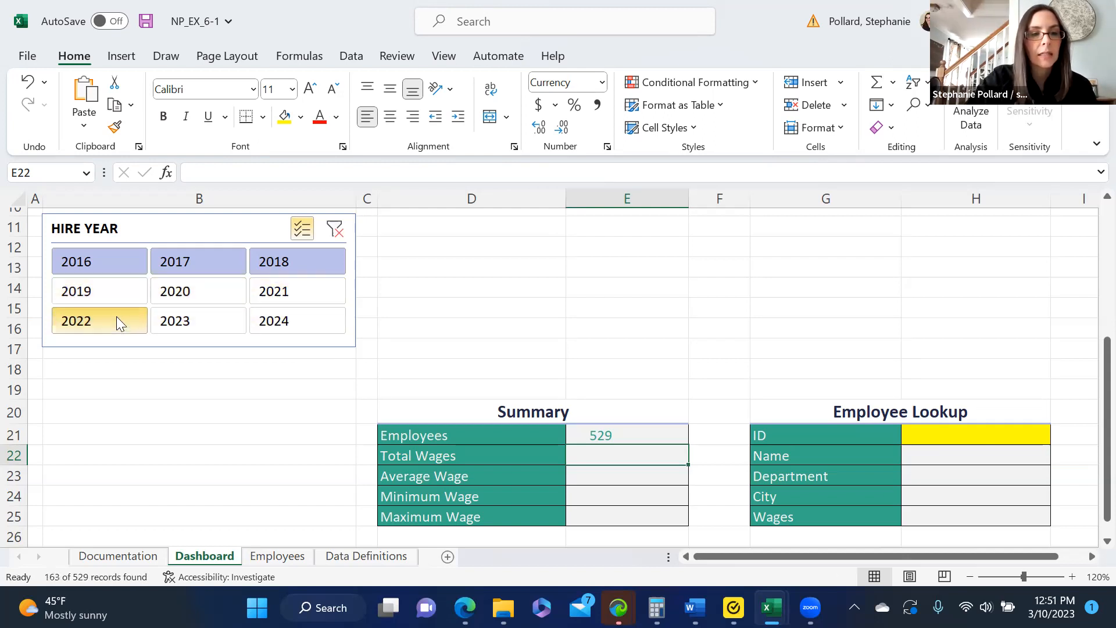
left_click(176, 262)
left_click(282, 257)
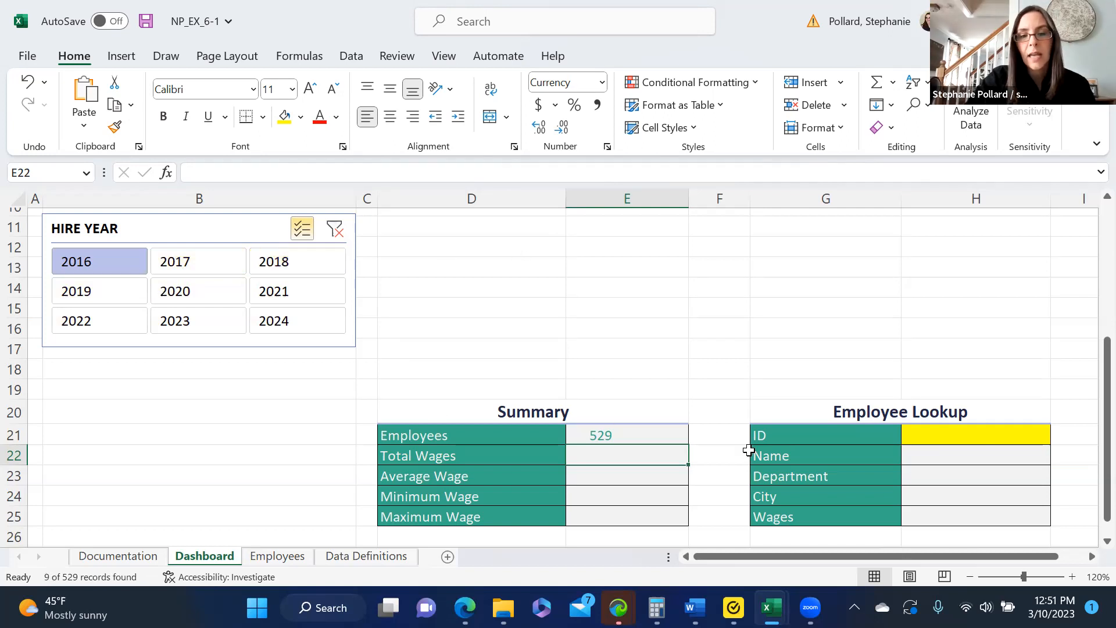
Step: Examine the records hired in 2016 on the Employees sheet and return to the Dashboard sheet
left_click(294, 558)
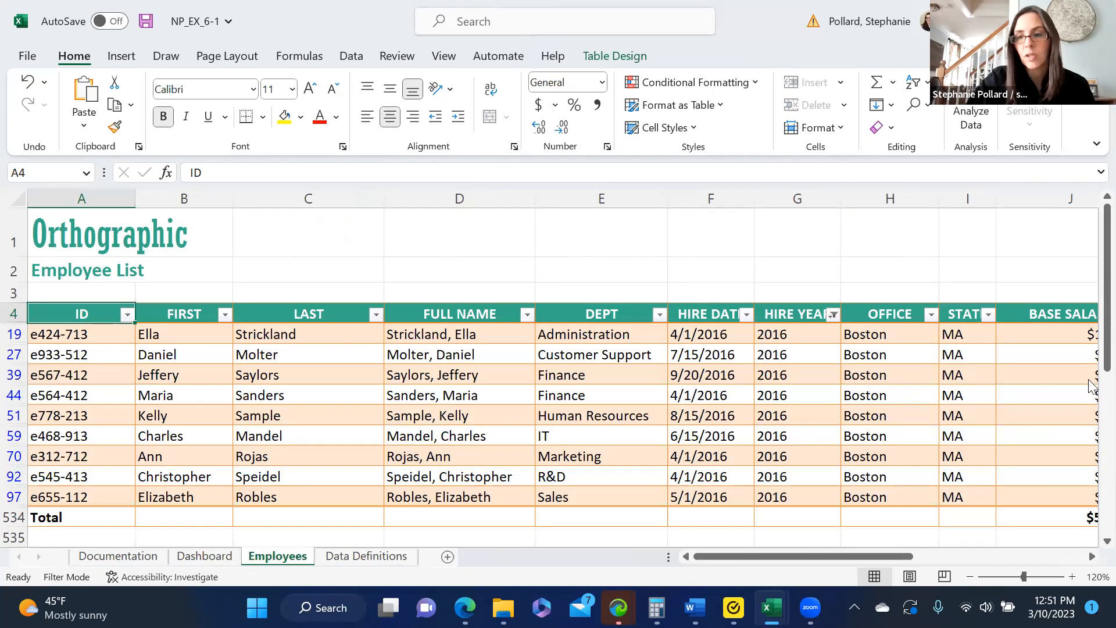
left_click_drag(1107, 372, 1091, 420)
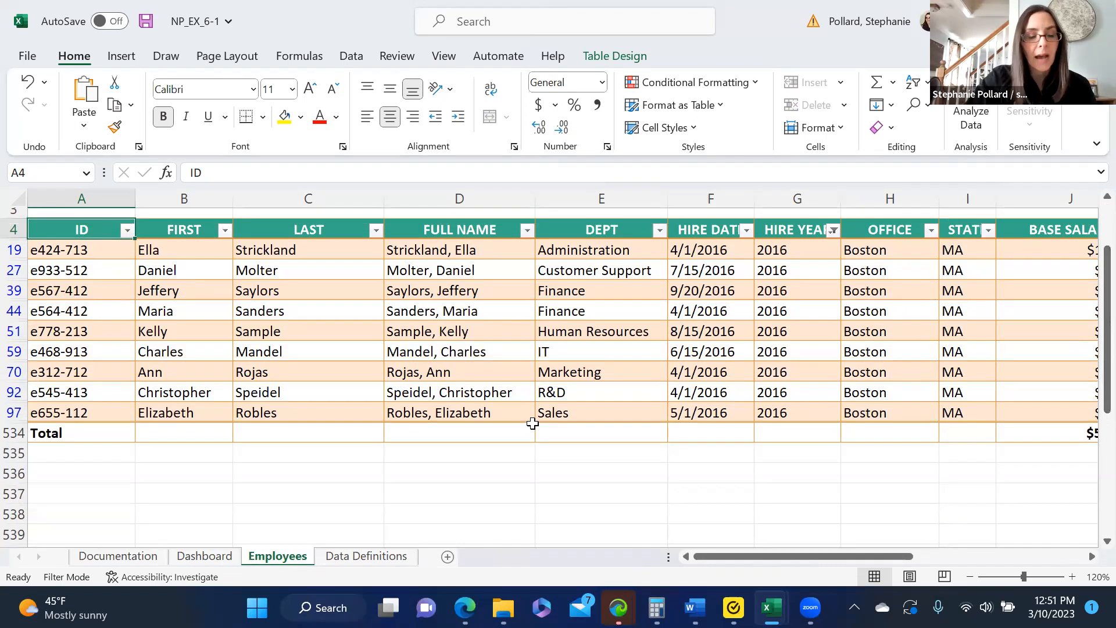
left_click(206, 559)
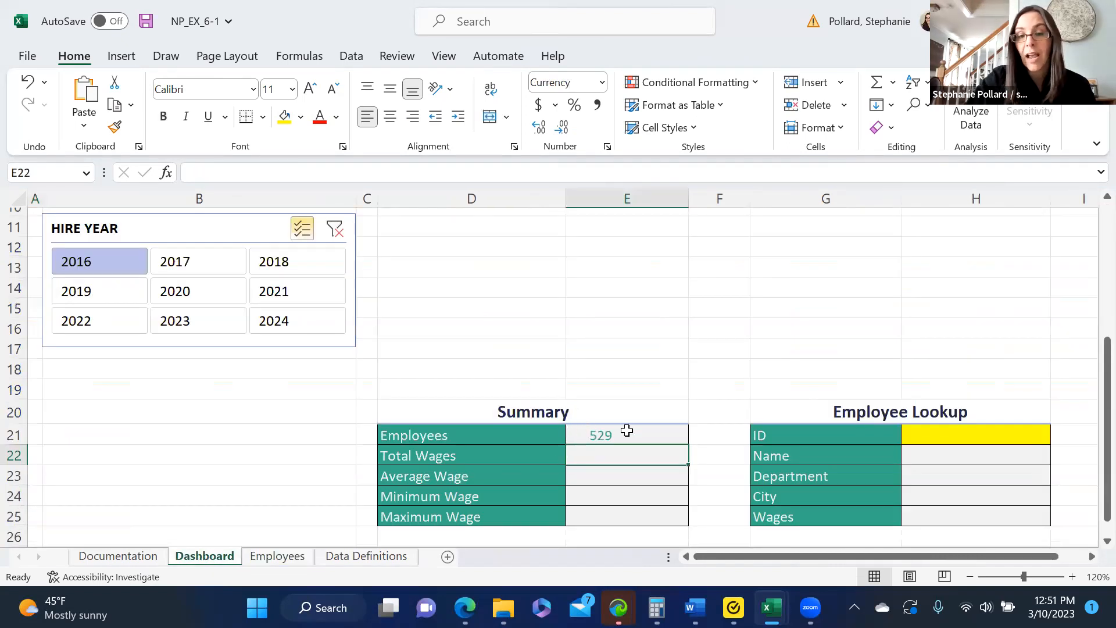
Step: Review the Employees formula in E21 and enter 529 in cell E19 above the Summary table as a reference value
left_click(636, 435)
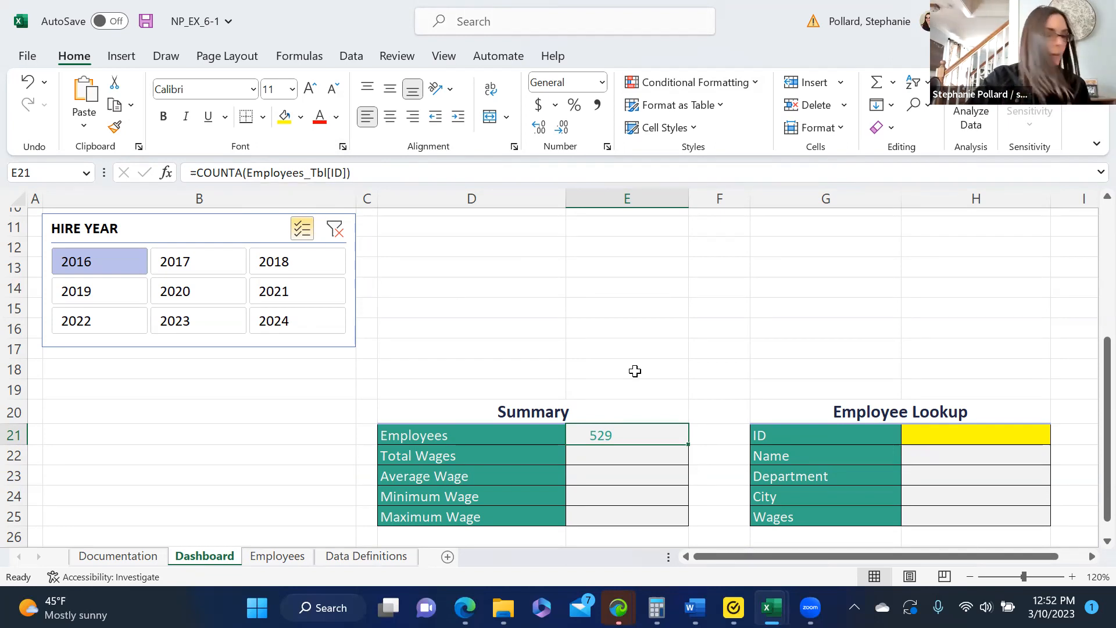
left_click(626, 389)
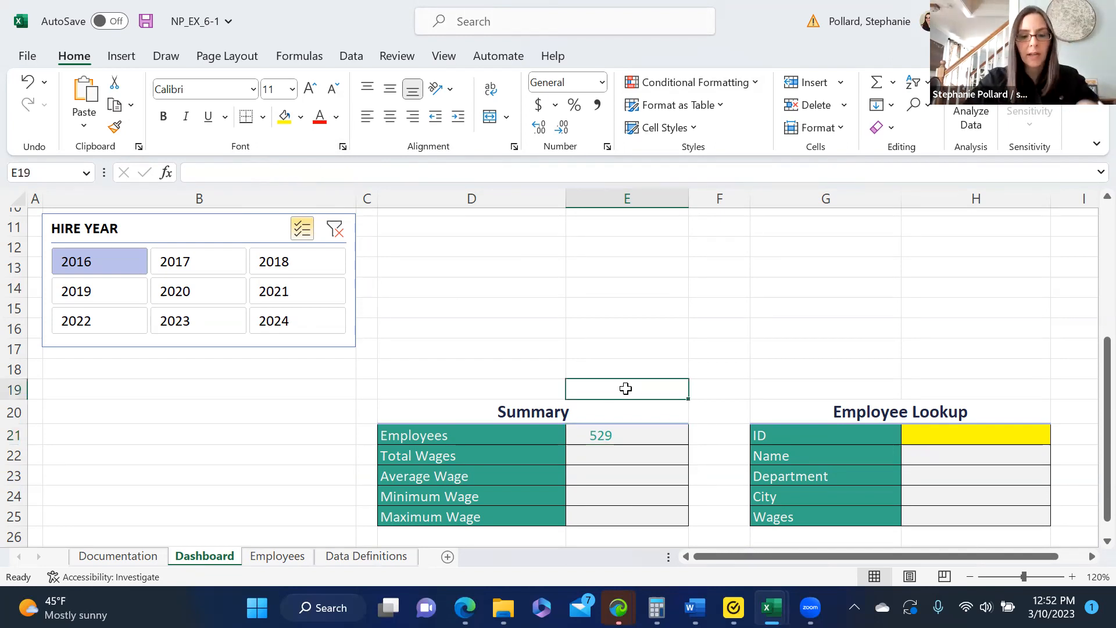
type("529")
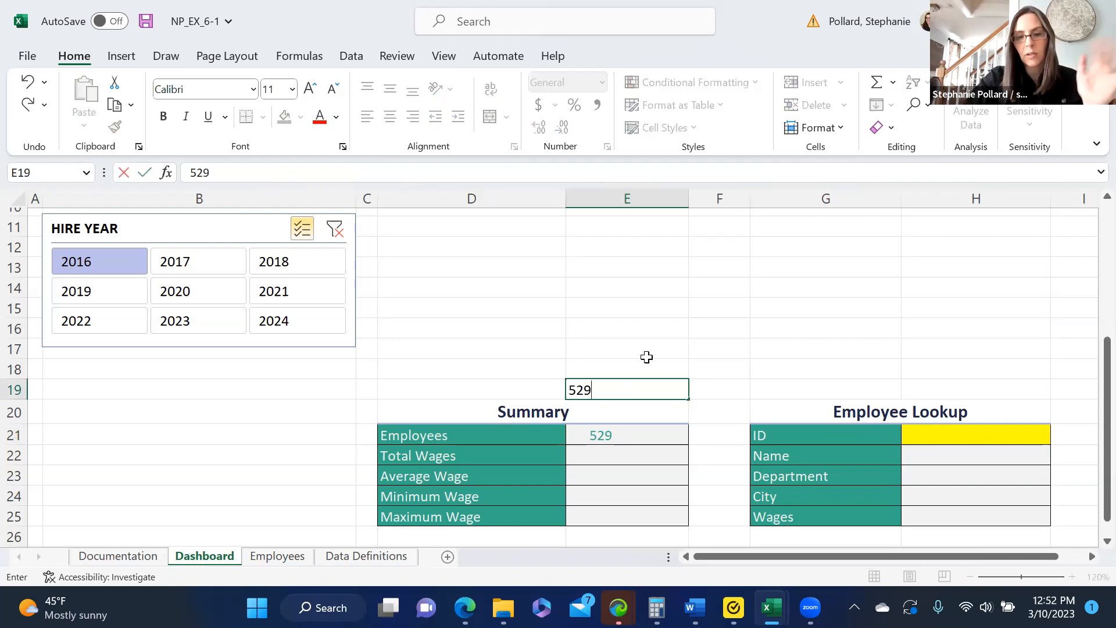
left_click(643, 355)
Step: Clear the COUNTA formula from the Employees cell E21 and remove the HIRE YEAR slicer filter
left_click(636, 432)
key("BackSpace")
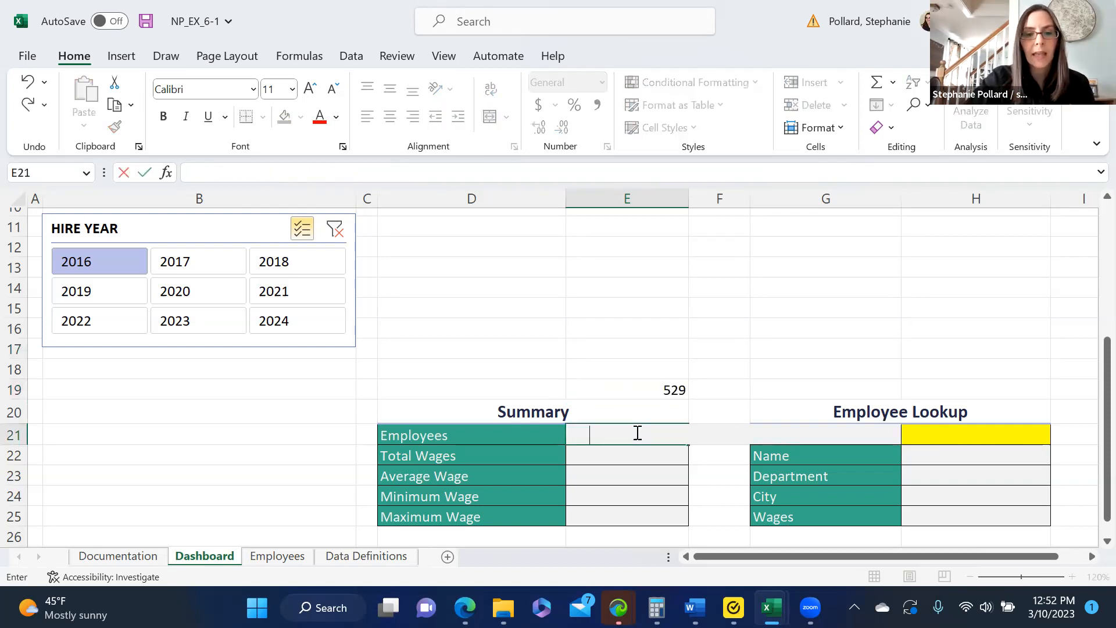
type("=")
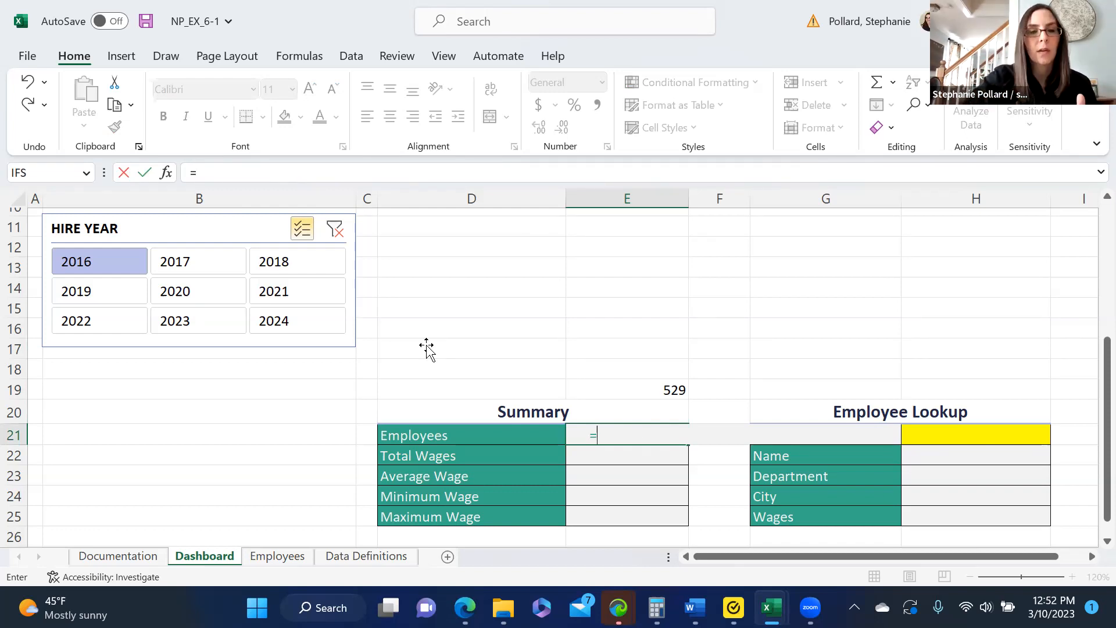
left_click(339, 233)
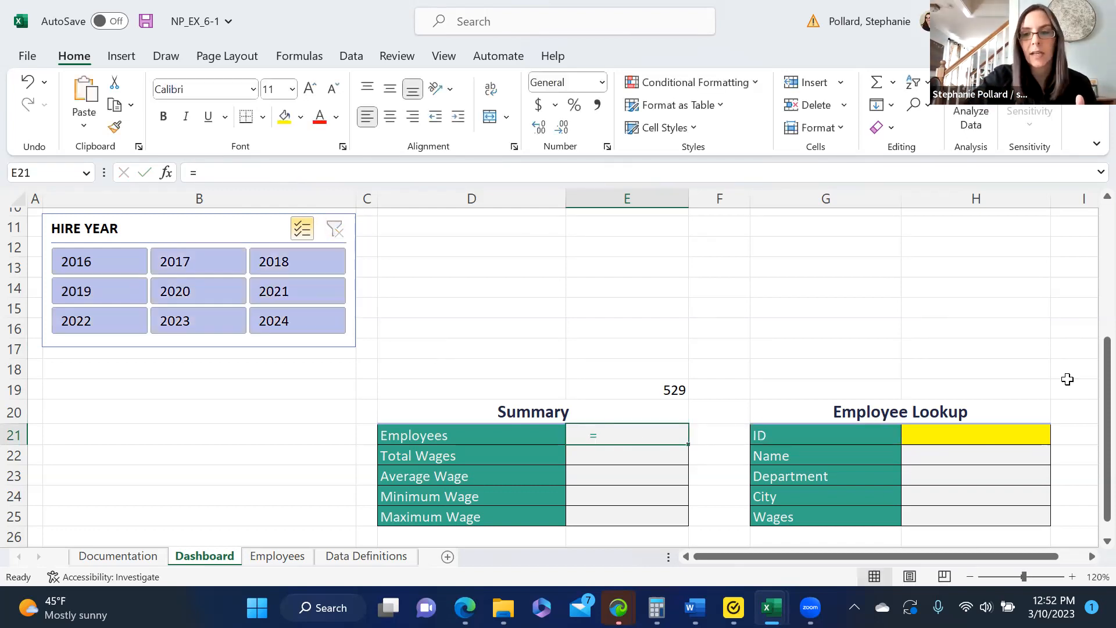
Step: Begin the Employees formula in E21 with the SUBTOTAL function, using function number 3 for COUNTA
left_click_drag(1091, 401, 1091, 448)
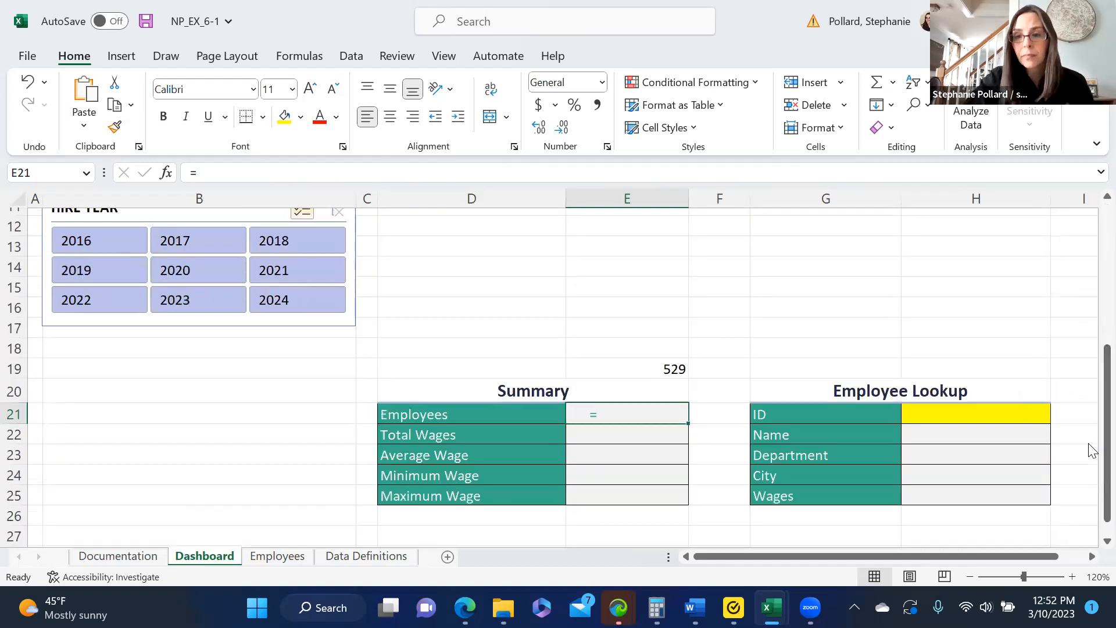
double_click(653, 414)
type("=sub")
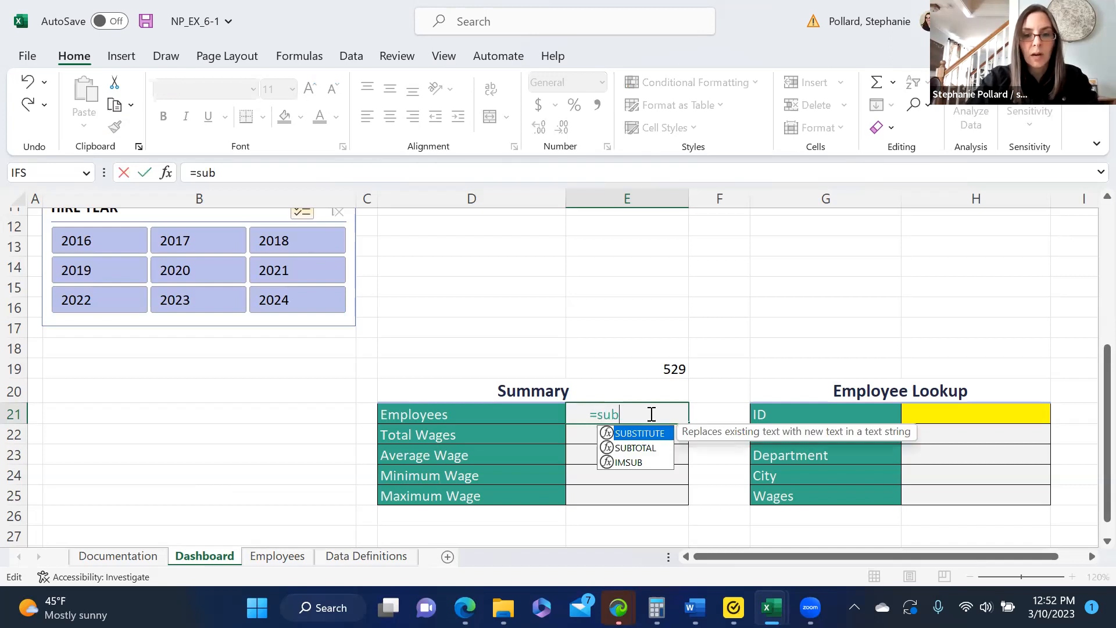
double_click(645, 447)
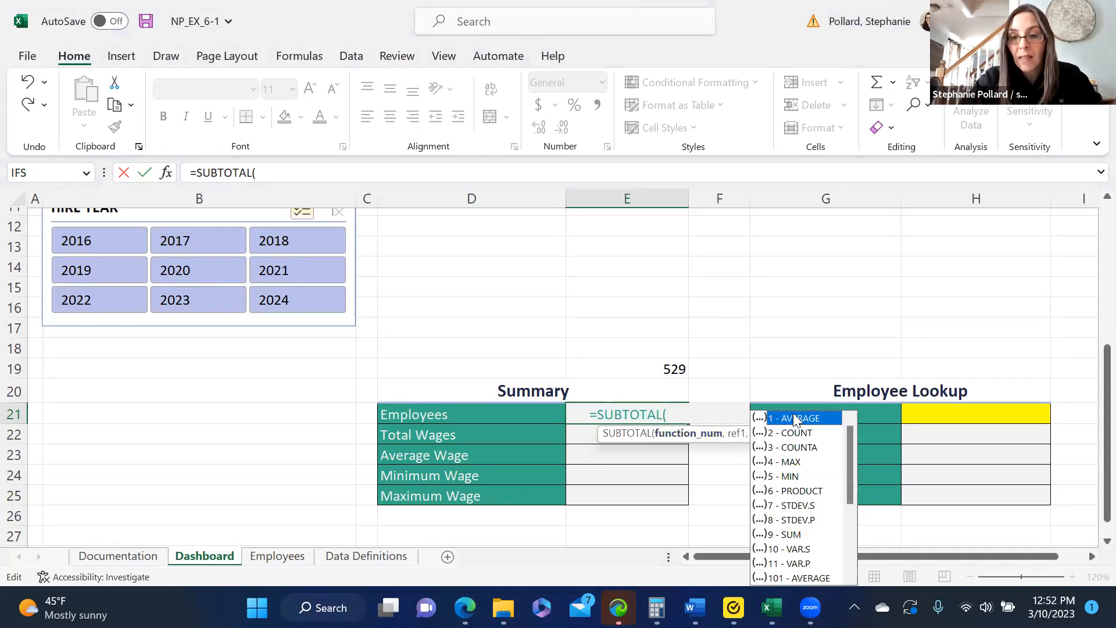
left_click_drag(850, 495, 841, 461)
left_click(800, 448)
double_click(800, 448)
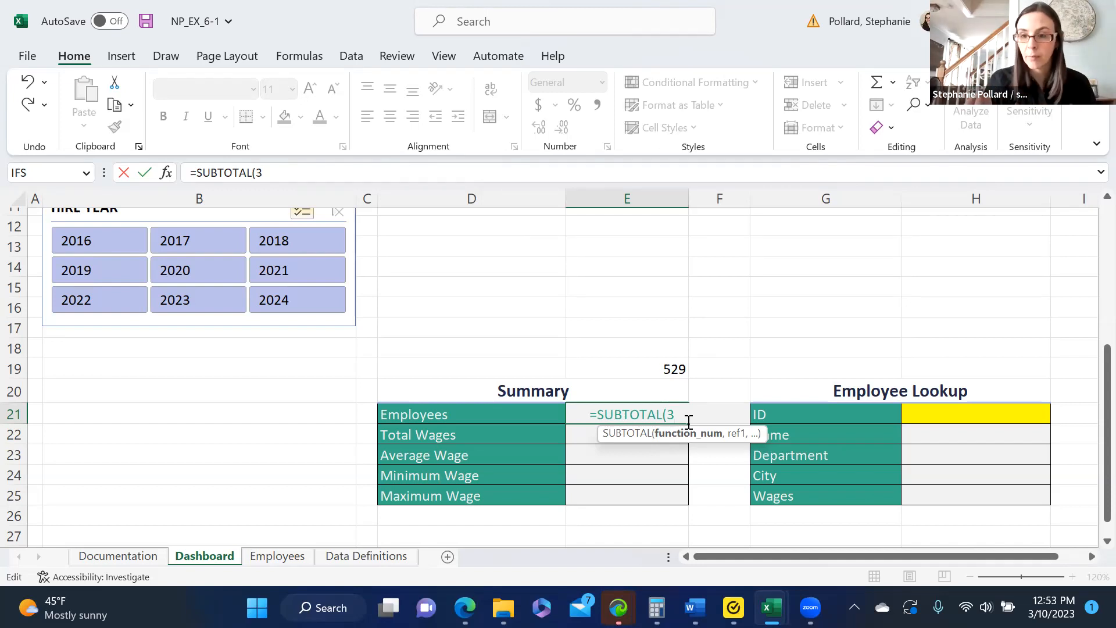
Step: Complete the Employees formula in E21 as =SUBTOTAL(3,Employees_Tbl[ID])
type(",")
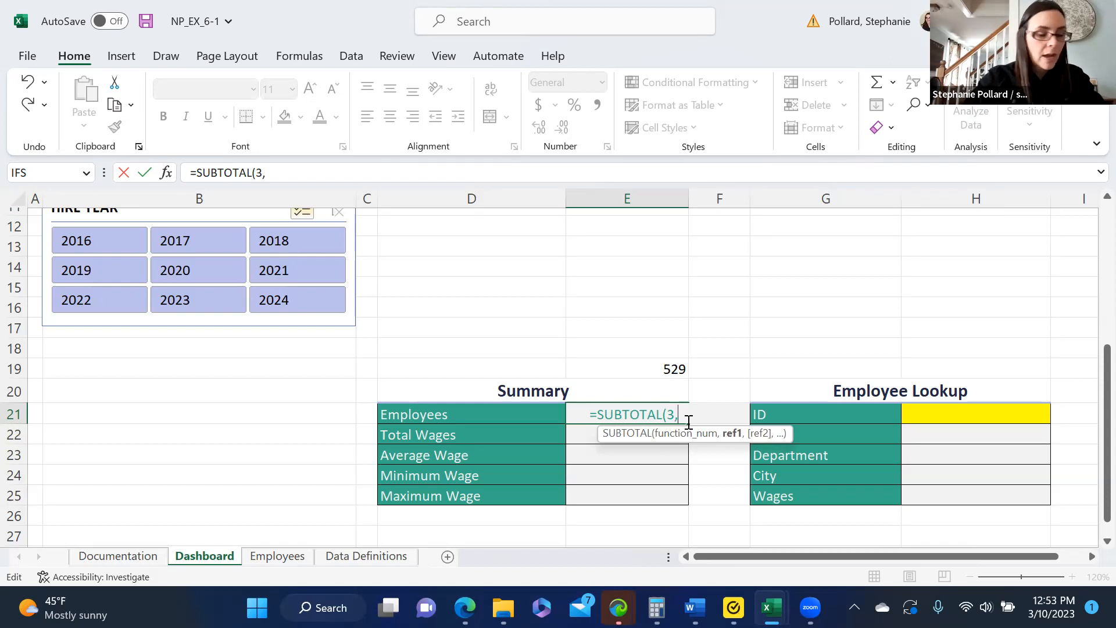
type("Employ")
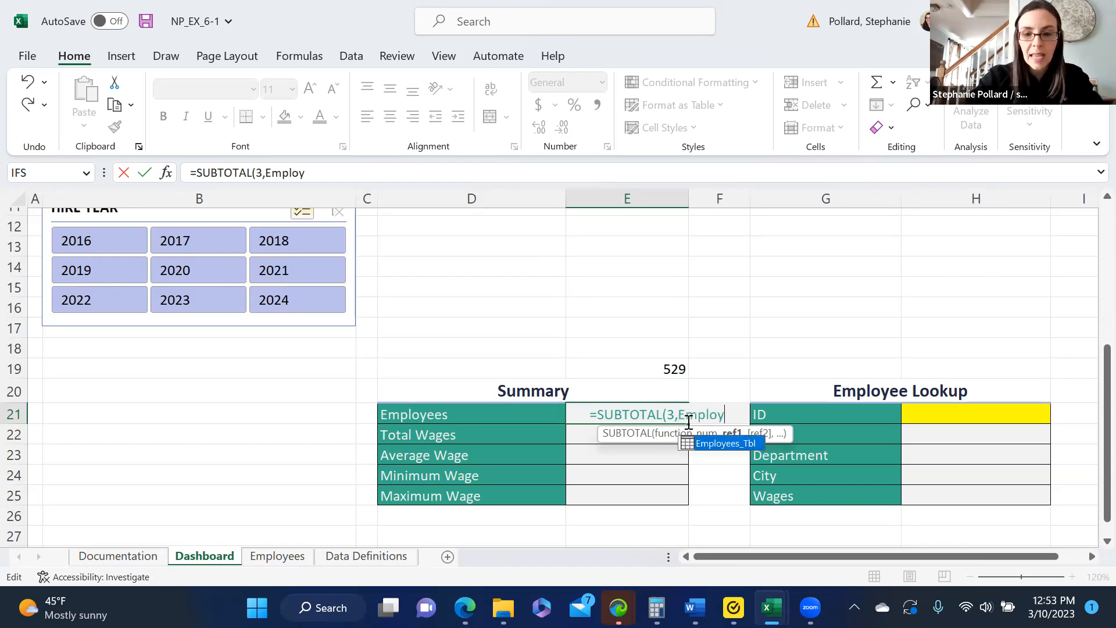
double_click(728, 444)
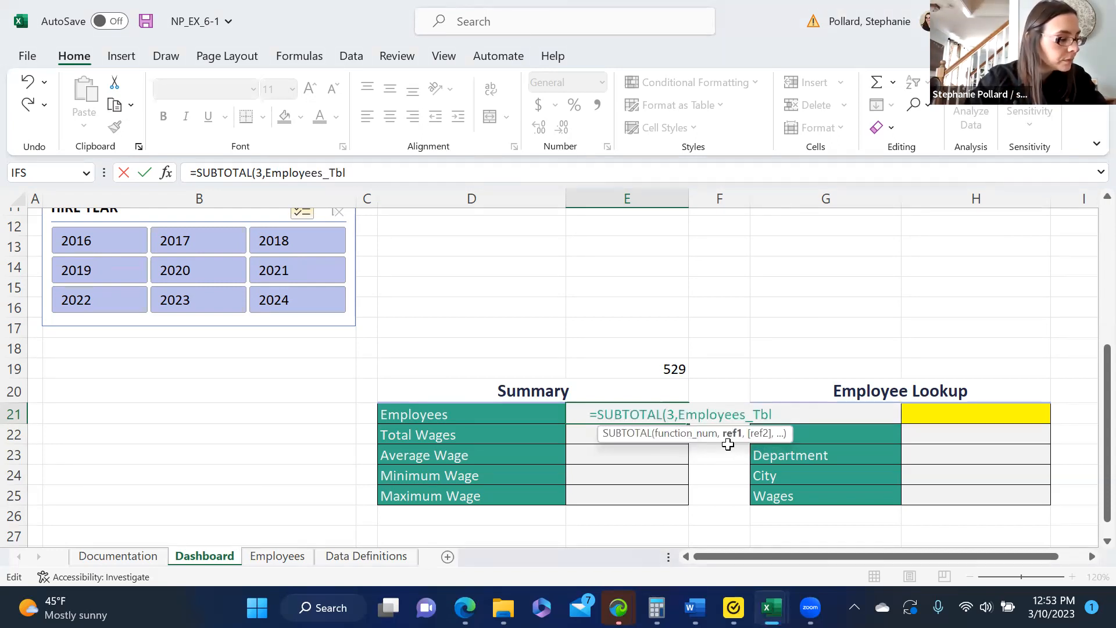
type("[ID]")
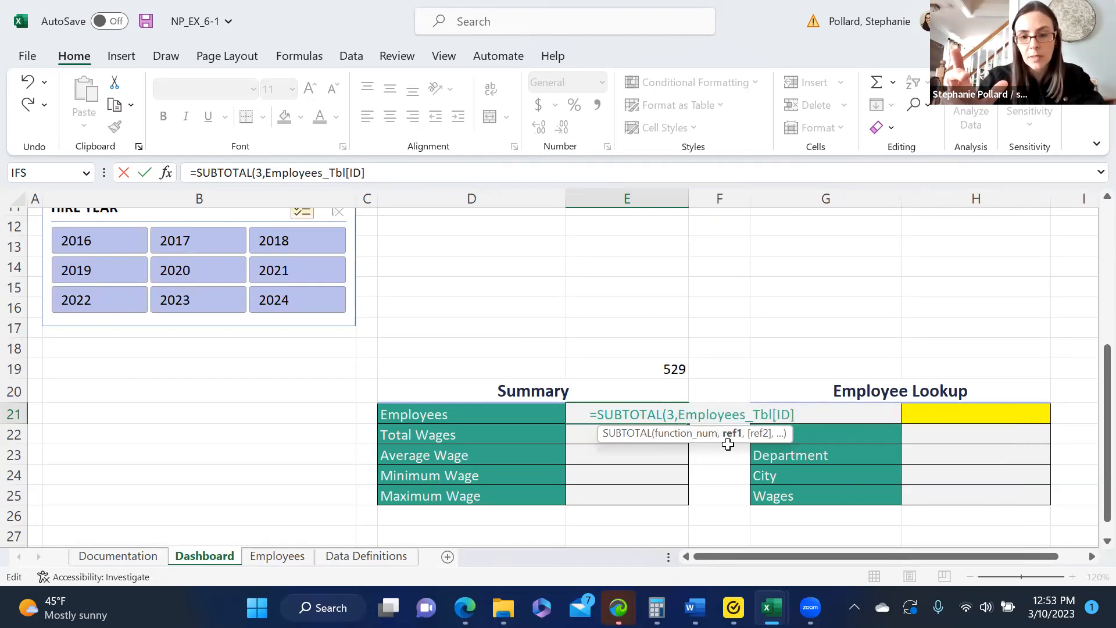
type(")")
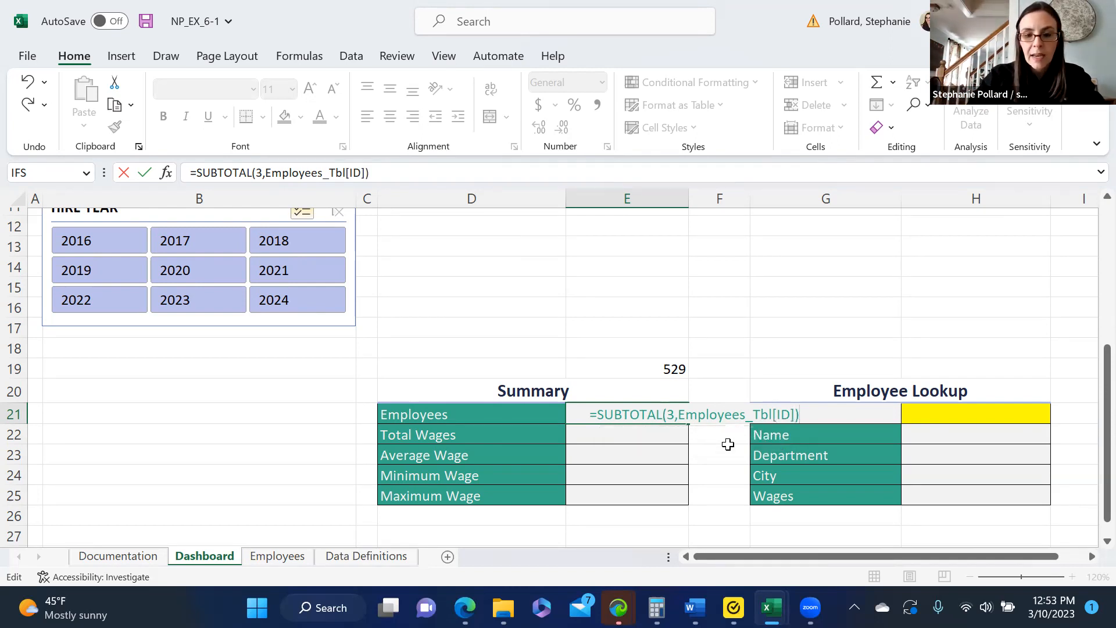
key("Return")
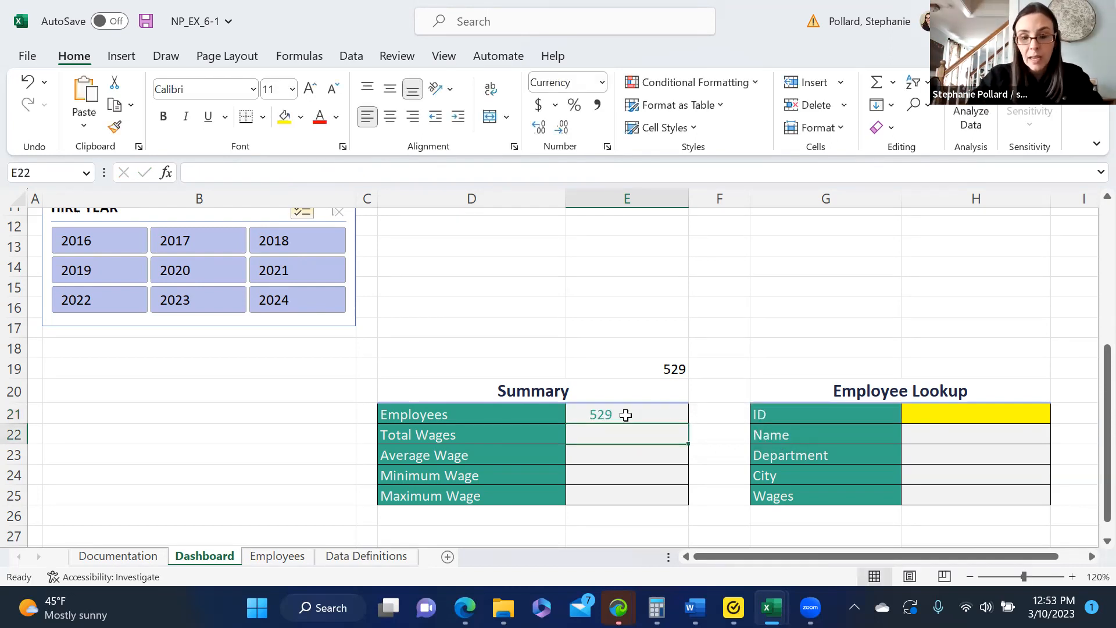
Step: Limit the HIRE YEAR slicer to 2016, 2017 and 2018
left_click(310, 304)
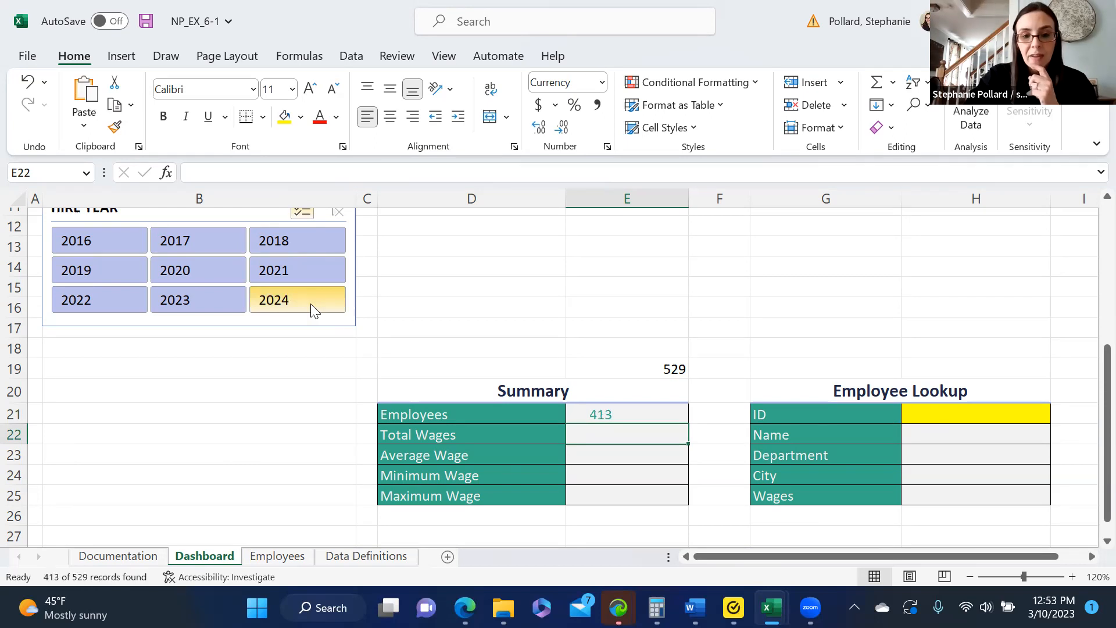
left_click(228, 303)
left_click(216, 265)
left_click(124, 265)
left_click(123, 298)
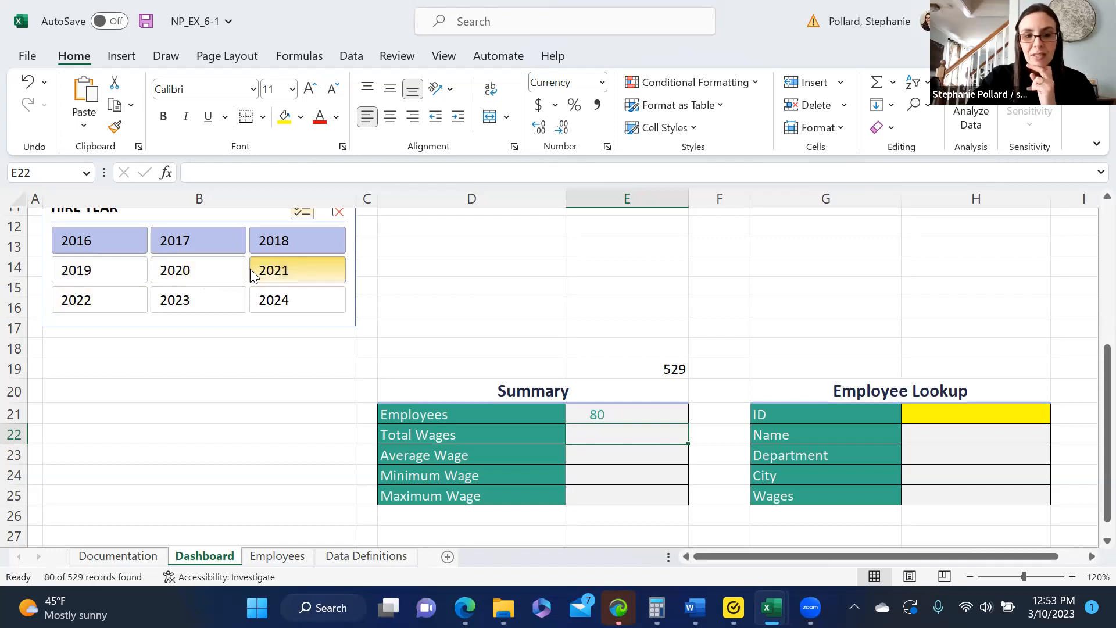
Step: Exclude Finance in the DEPT slicer and compare the reference value in E19 with the Employees formula in E21
left_click_drag(1091, 370, 1094, 302)
left_click(435, 247)
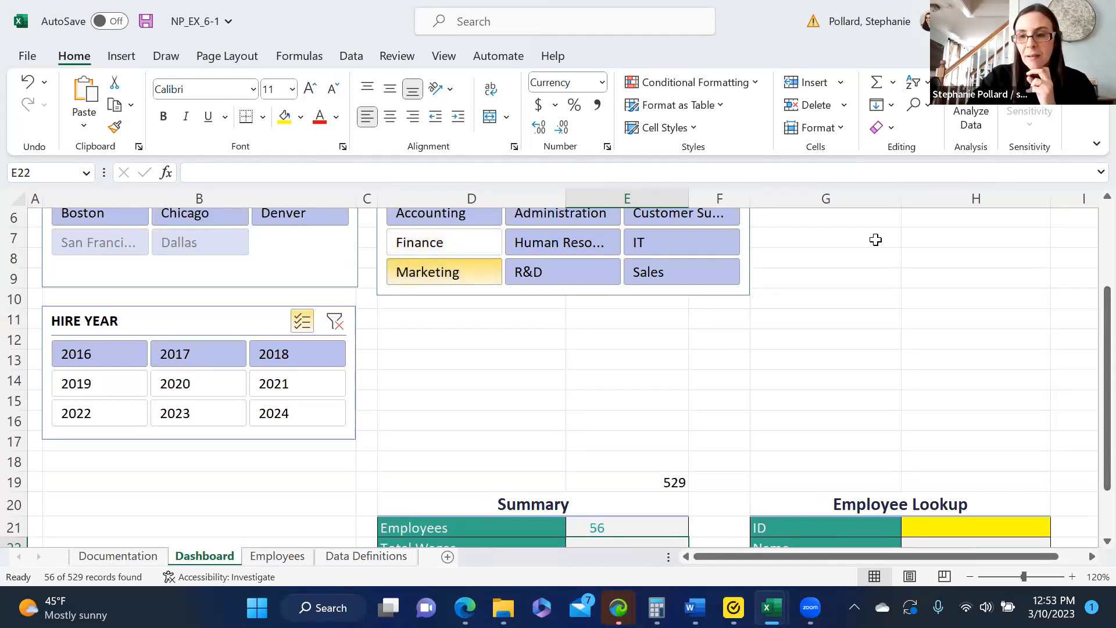
left_click_drag(1091, 325, 1092, 410)
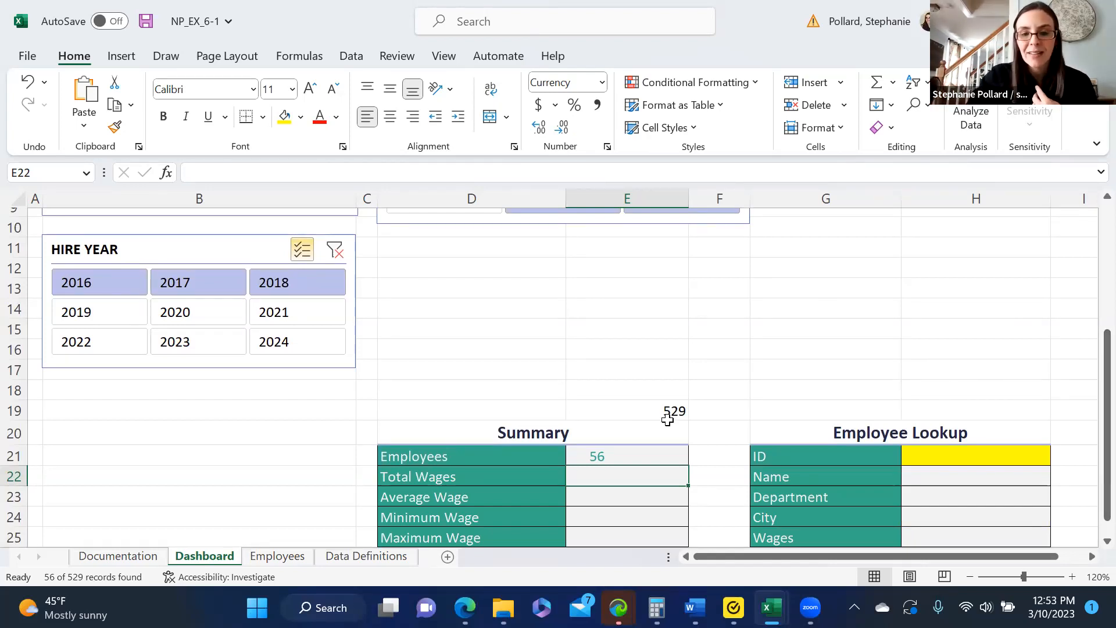
left_click(647, 413)
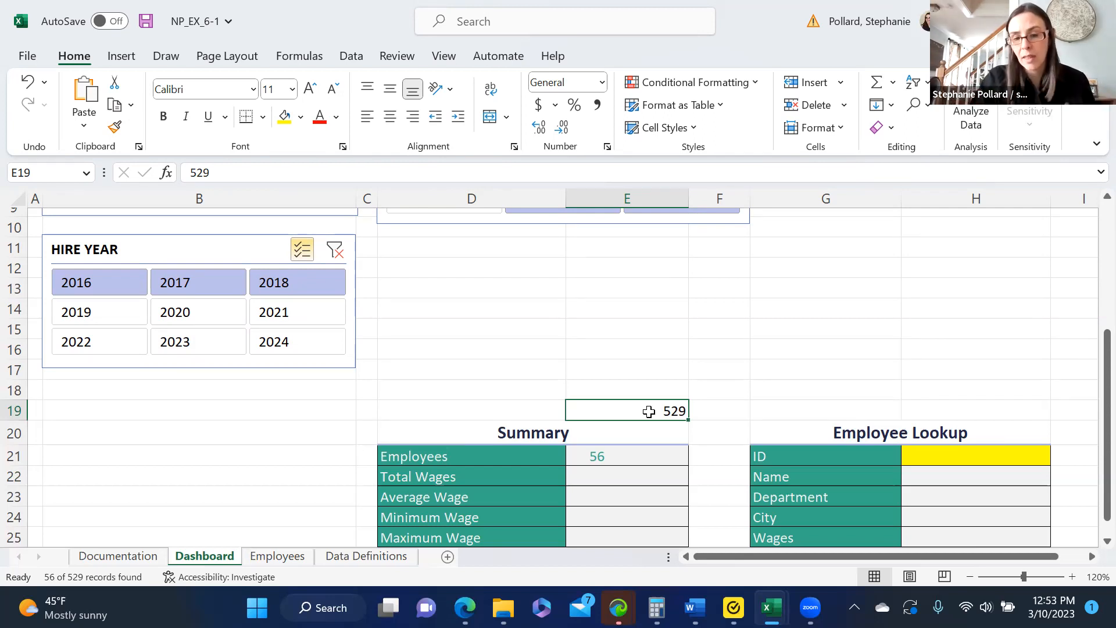
left_click(639, 457)
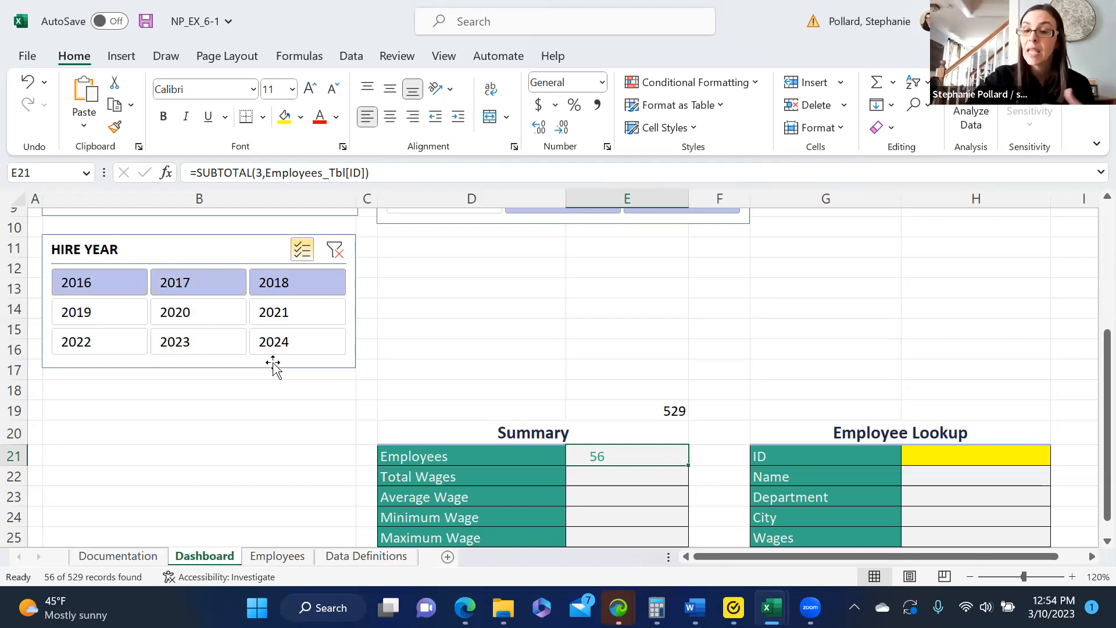
Step: Enter =SUBTOTAL(9,Employees_Tbl) in E22 for Total Wages, using function number 9 for SUM
left_click(591, 477)
type("=")
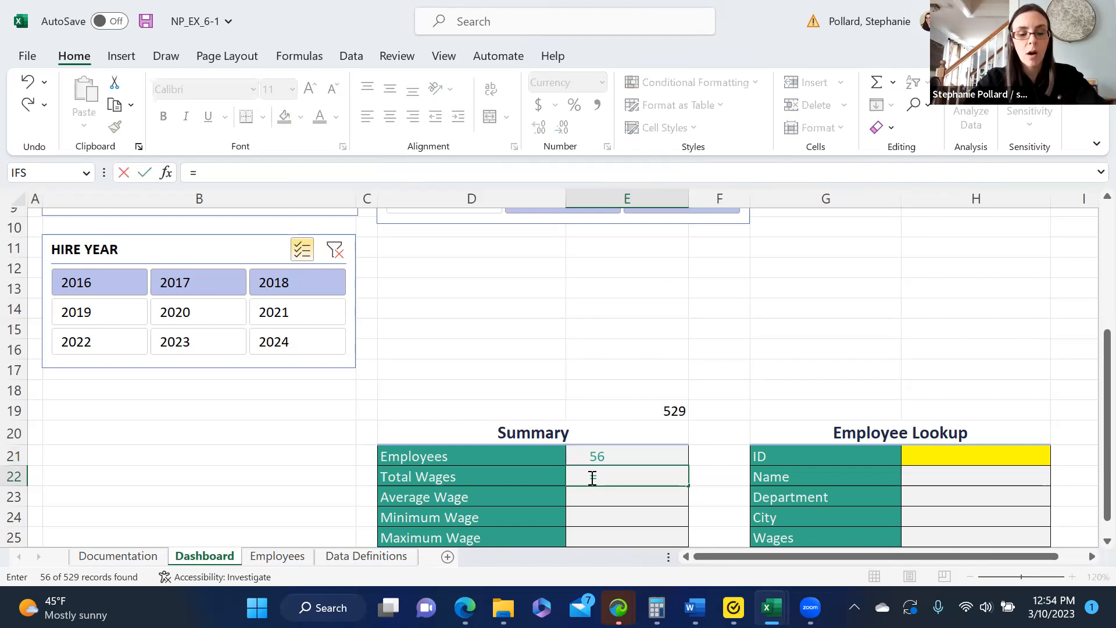
type("sub")
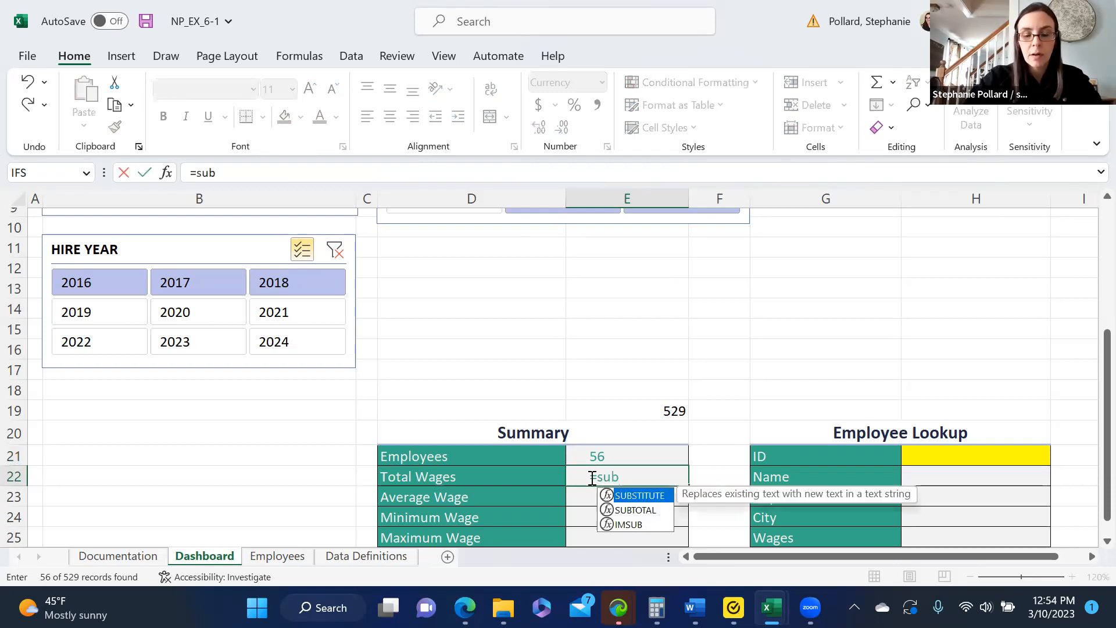
double_click(645, 509)
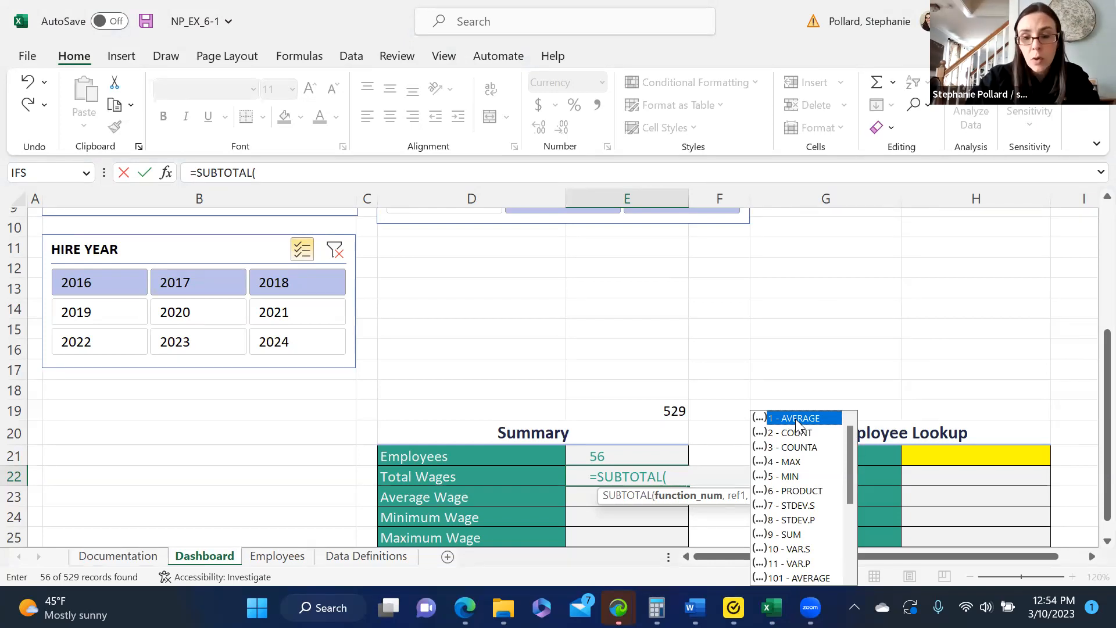
left_click(793, 523)
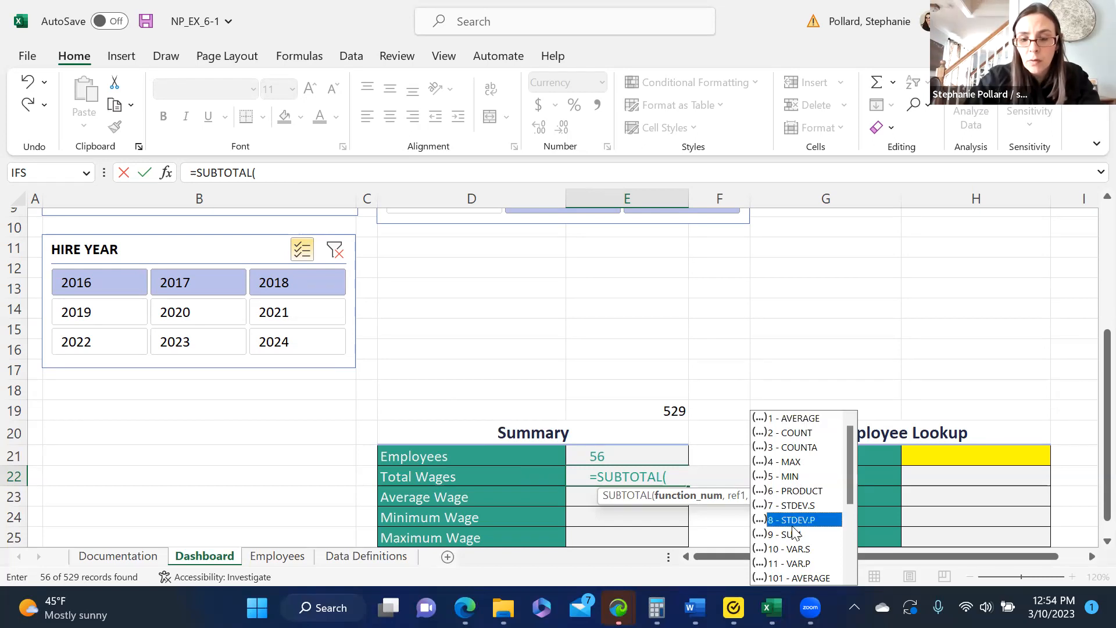
double_click(793, 531)
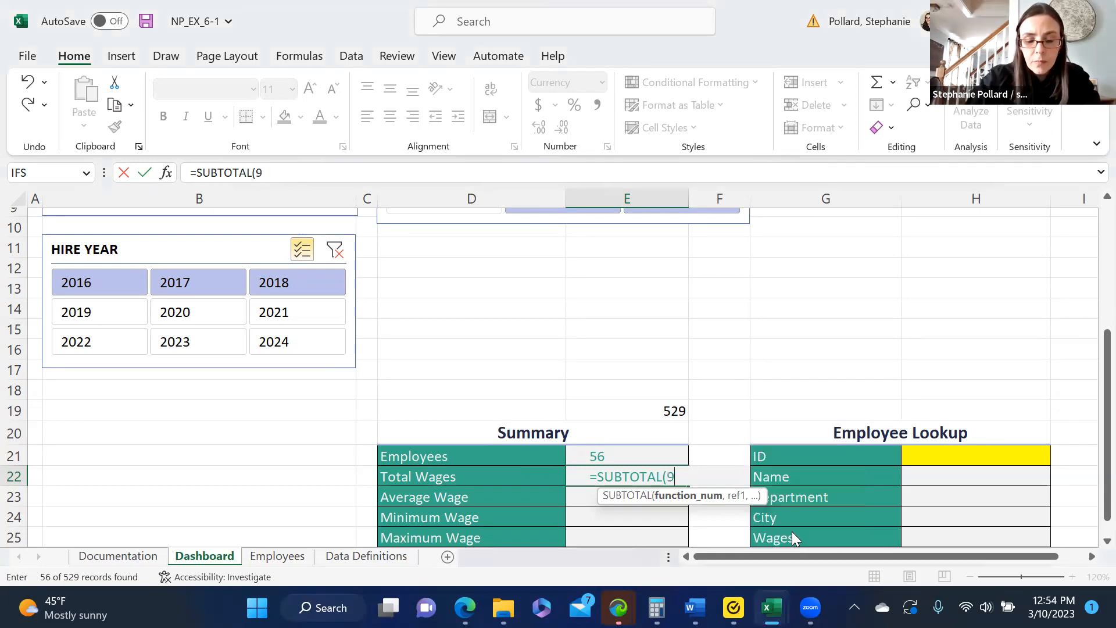
type(",Em")
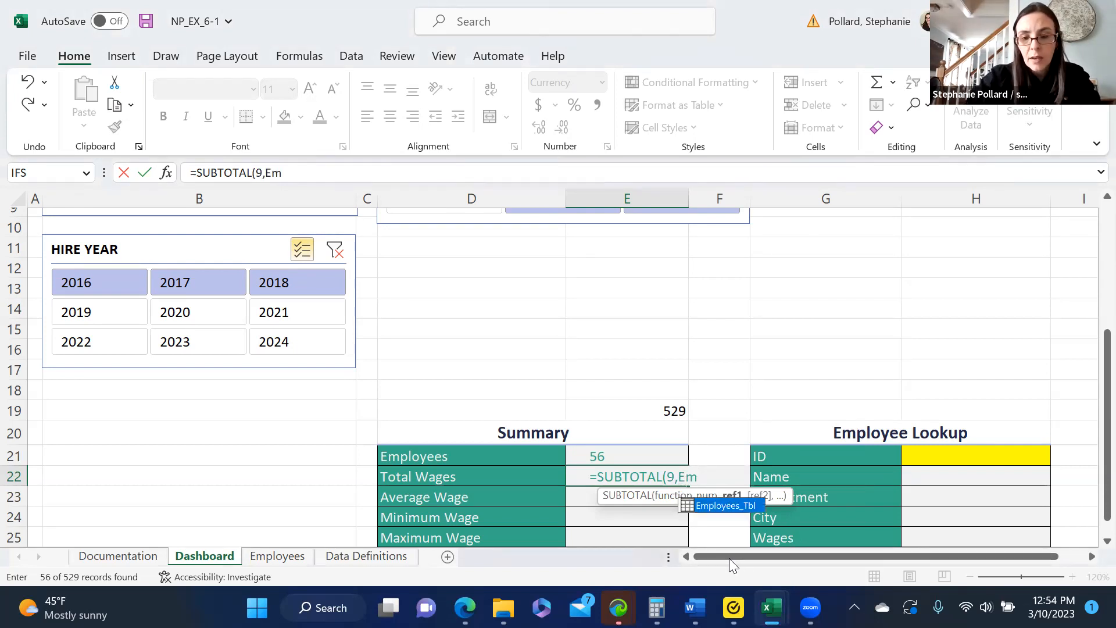
double_click(700, 506)
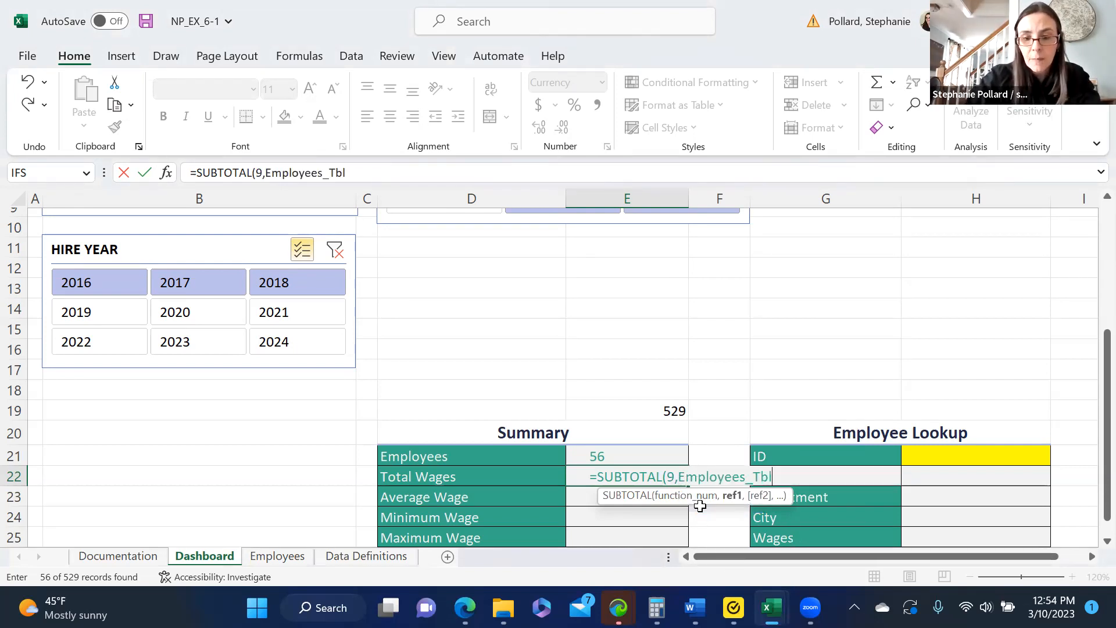
left_click(700, 506)
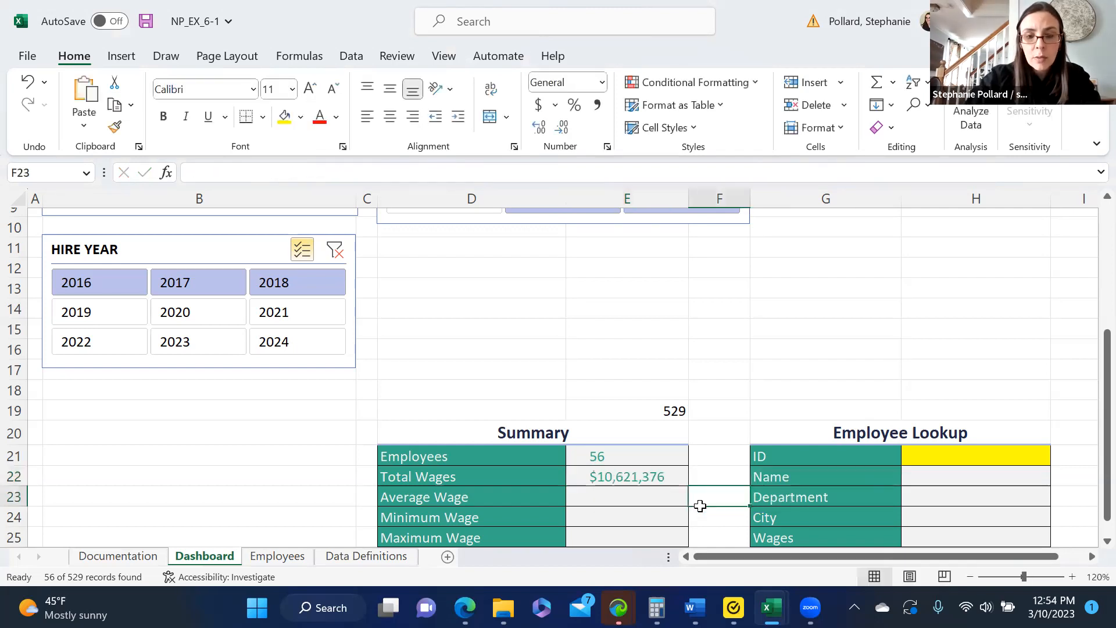
Step: Add the WAGES column reference to the Total Wages formula in E22 so it reads =SUBTOTAL(9,Employees_Tbl[WAGES])
left_click(662, 475)
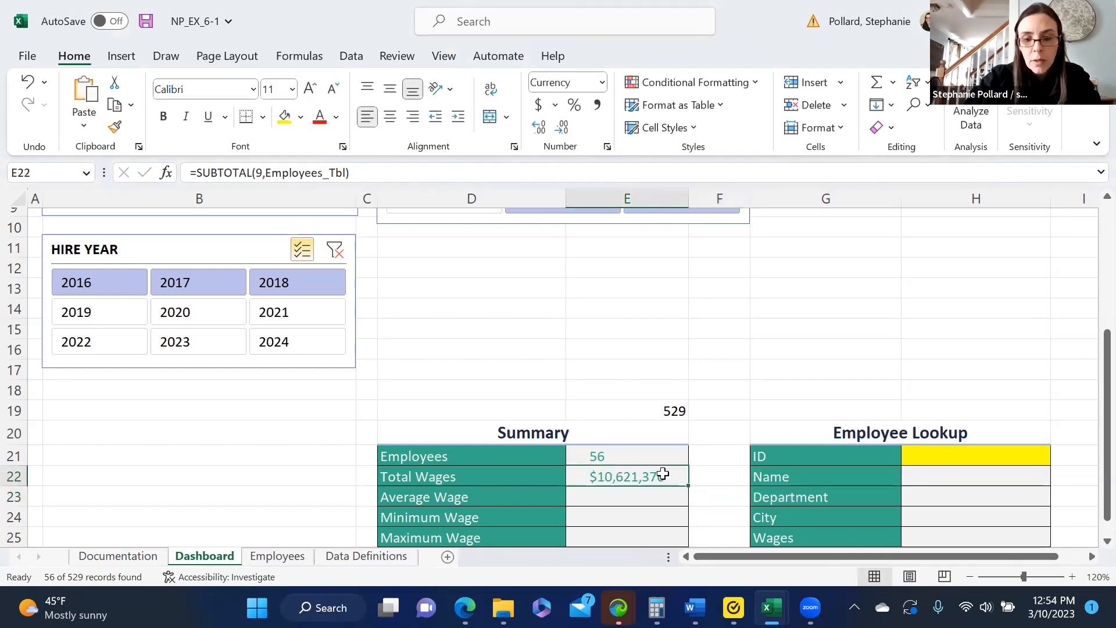
left_click(347, 172)
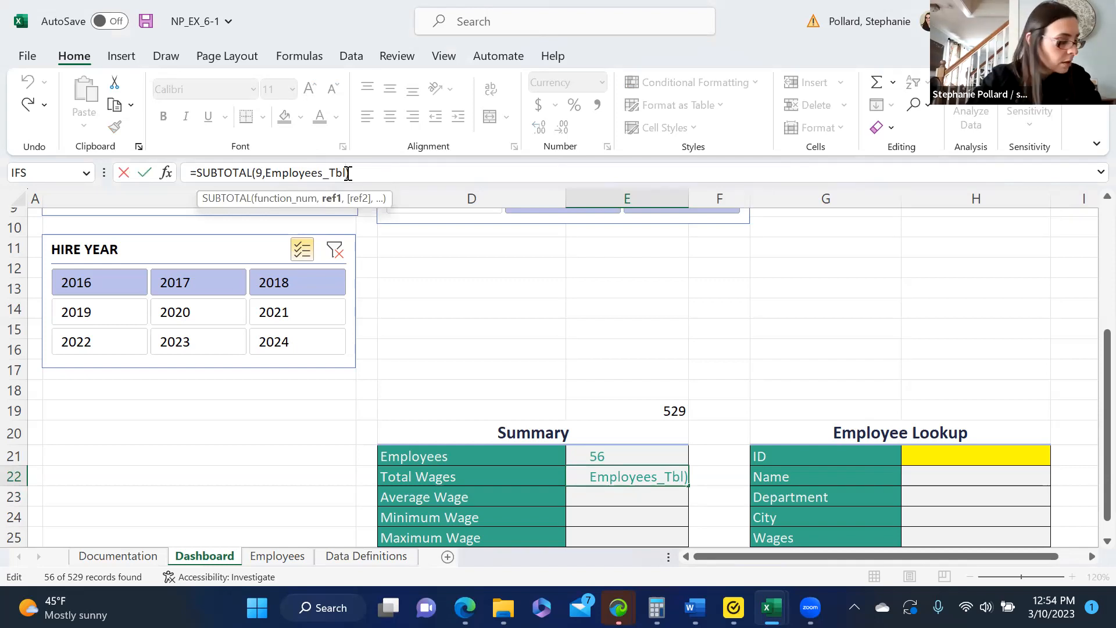
type("[WAGES")
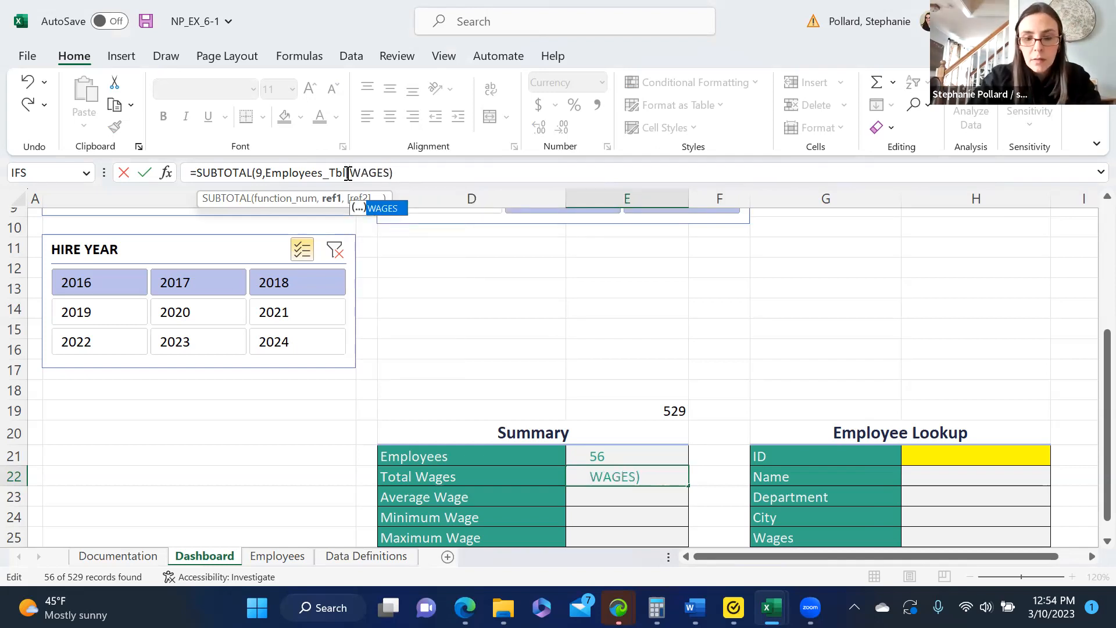
type("]")
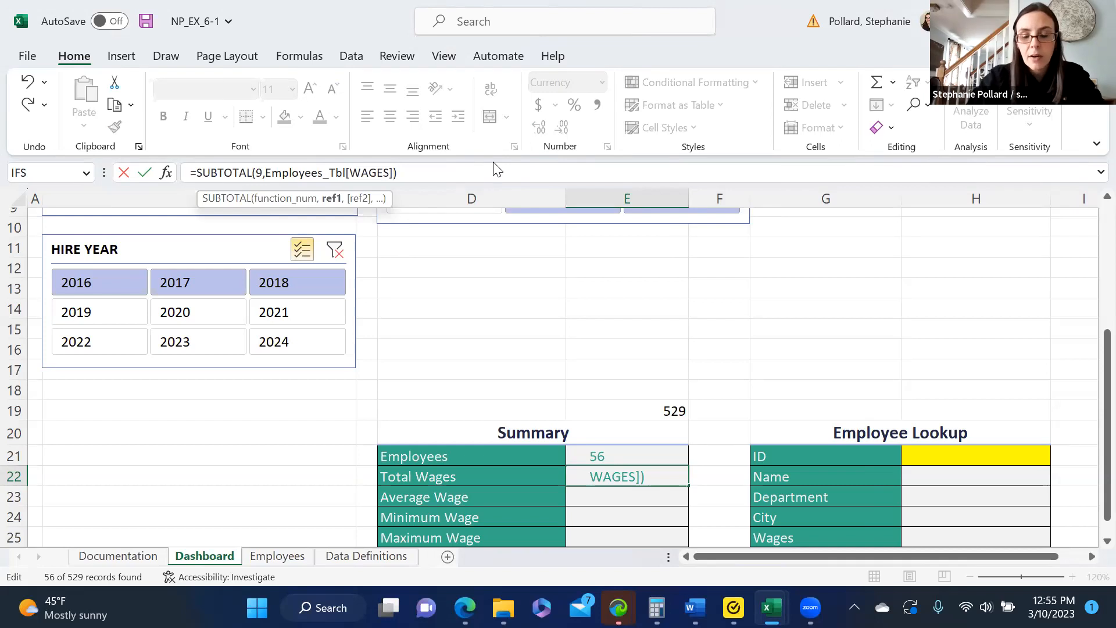
key("Return")
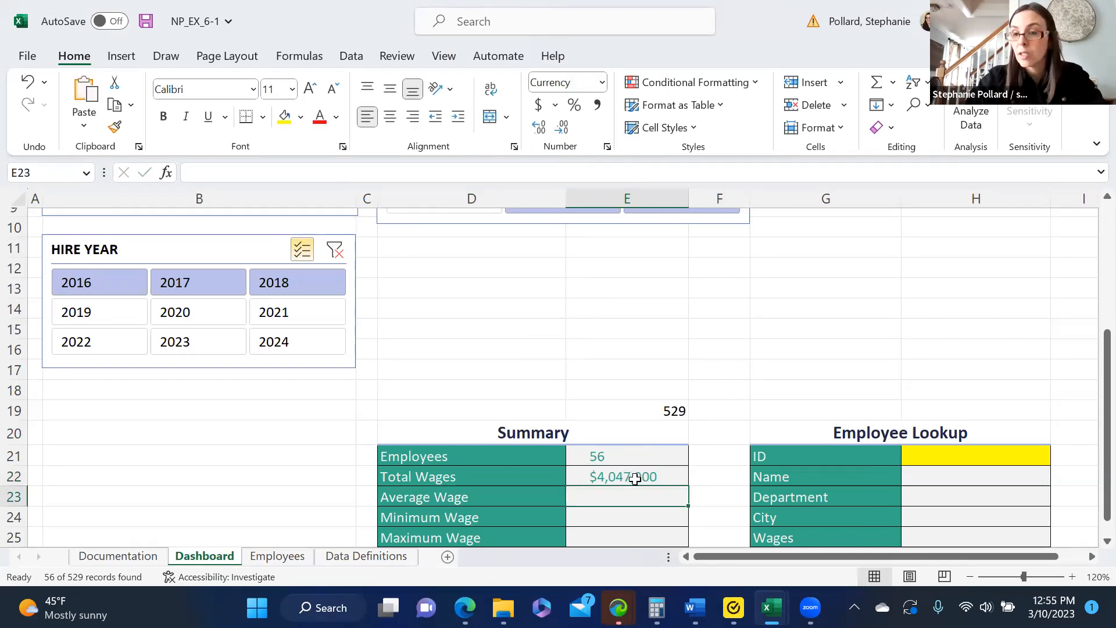
Step: Add 2020, 2021 and 2024 to the selected years in the HIRE YEAR slicer
left_click(319, 322)
left_click(319, 342)
left_click(229, 307)
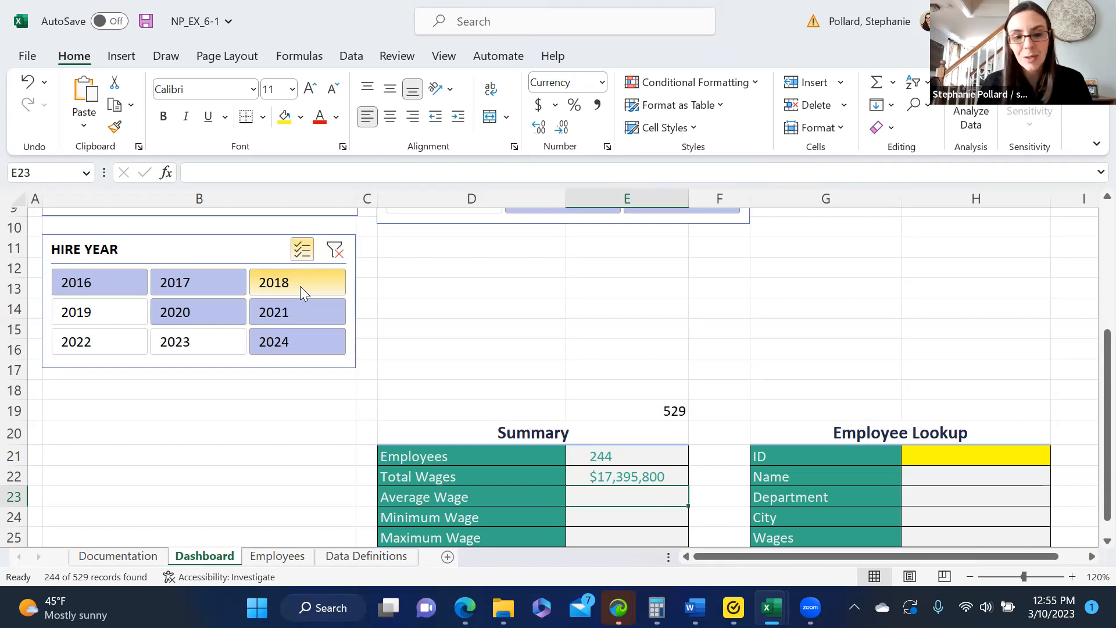
Step: On the Employees sheet, select all the filtered WAGES values from M5 down to the last data row
left_click(293, 561)
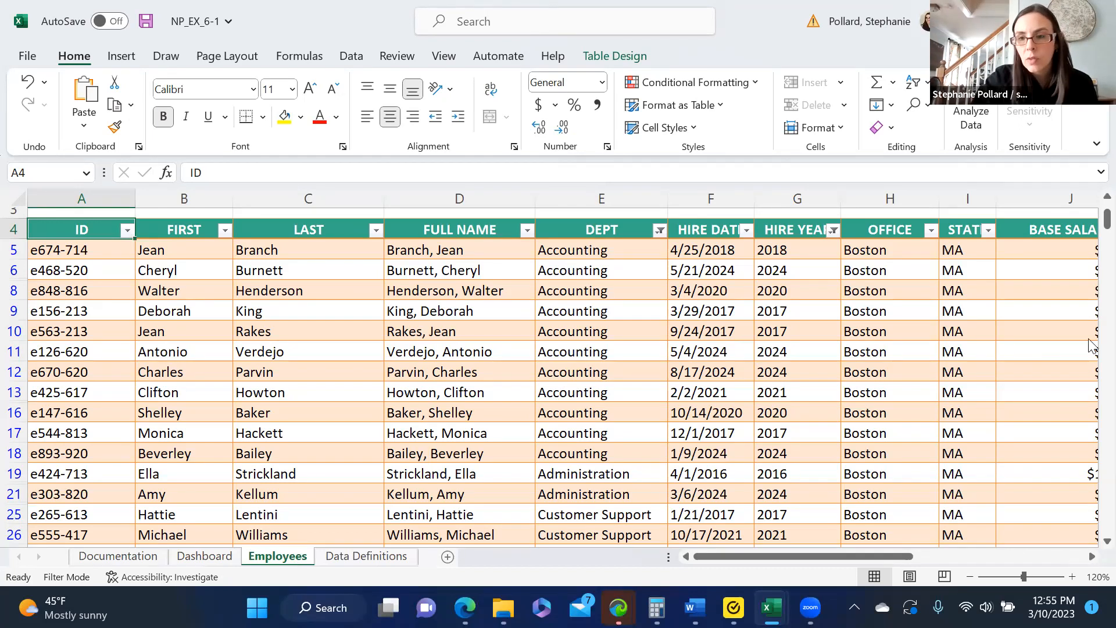
left_click_drag(912, 556, 1095, 555)
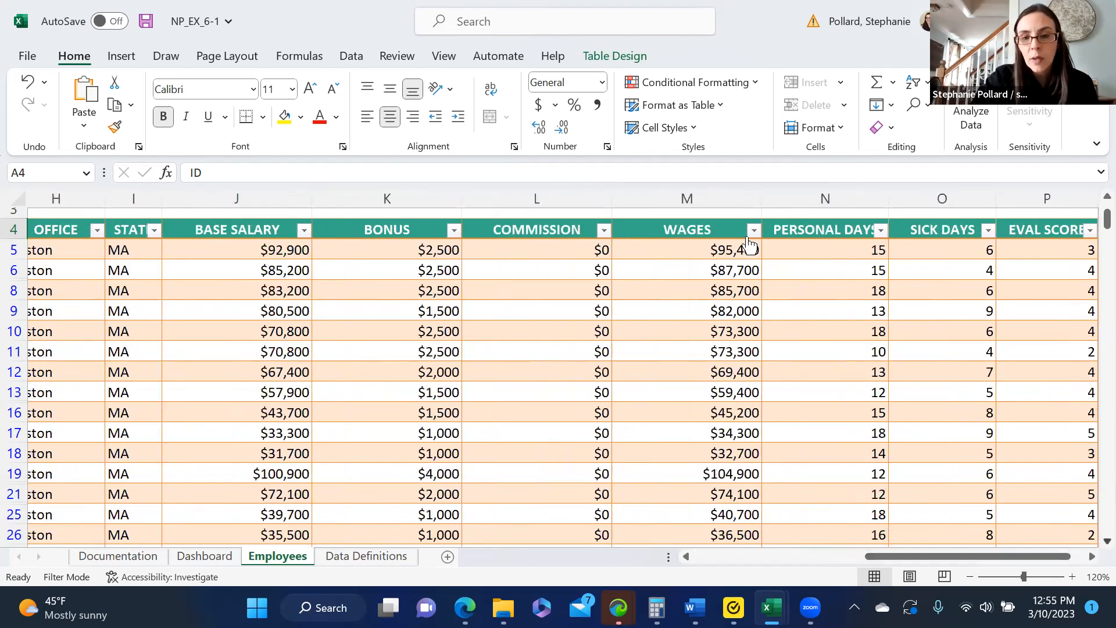
left_click(661, 250)
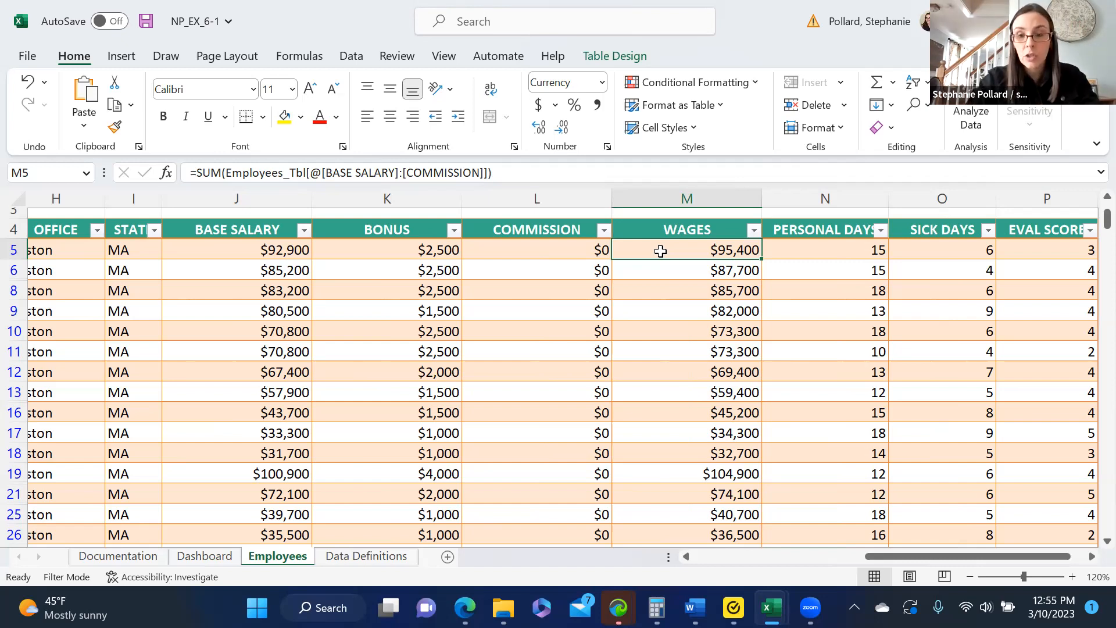
key("ctrl+shift+Down")
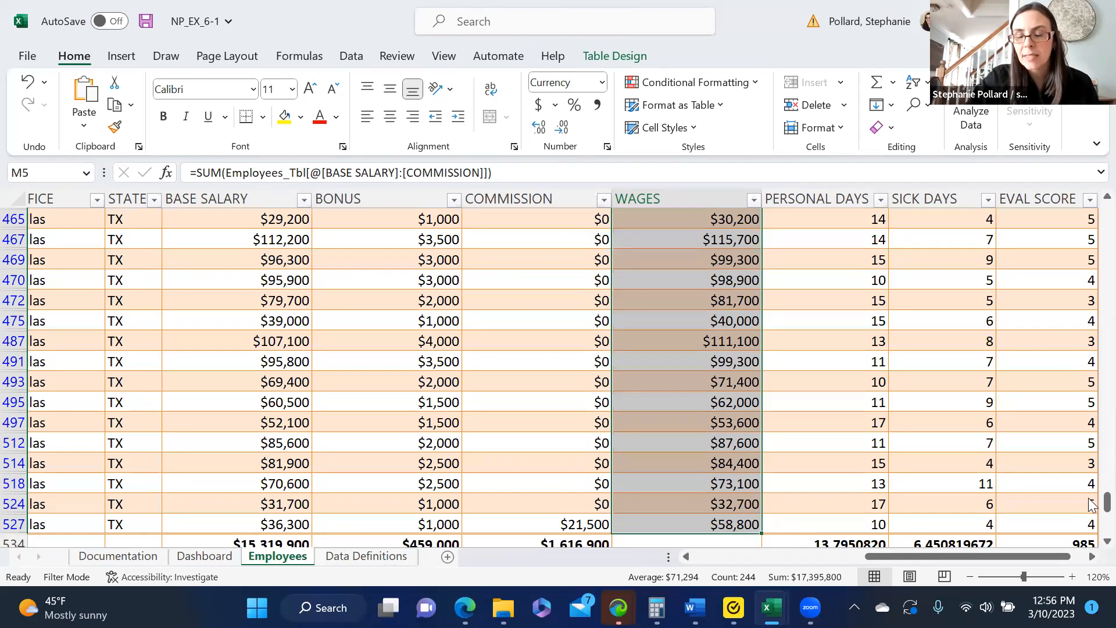
left_click_drag(1094, 501, 1094, 201)
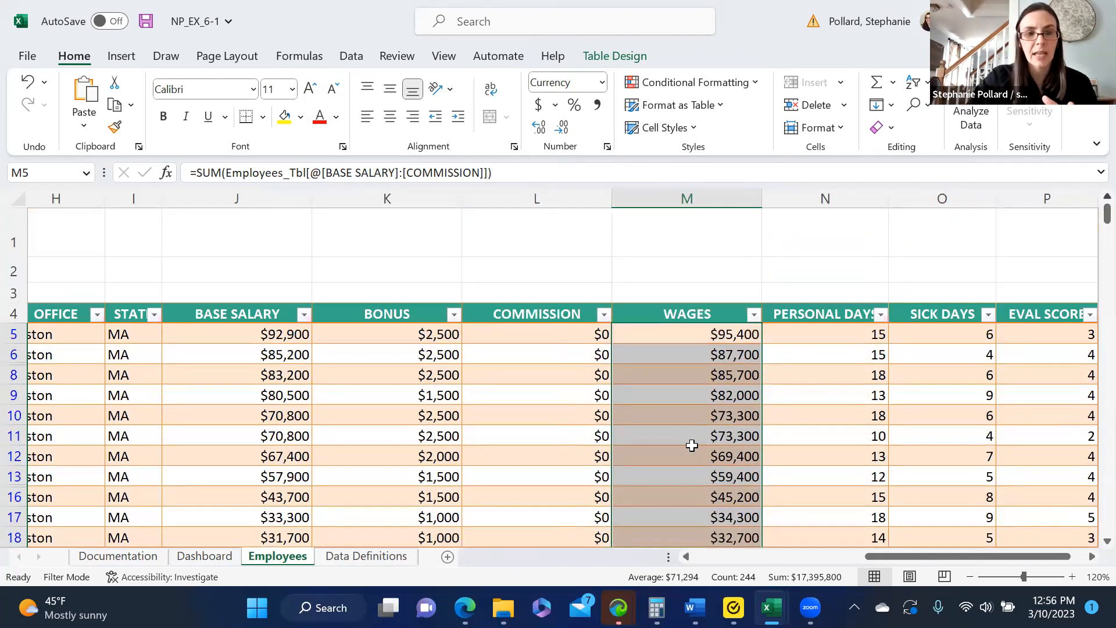
Step: Insert a Histogram from the recommended charts for the selected WAGES data
left_click(117, 57)
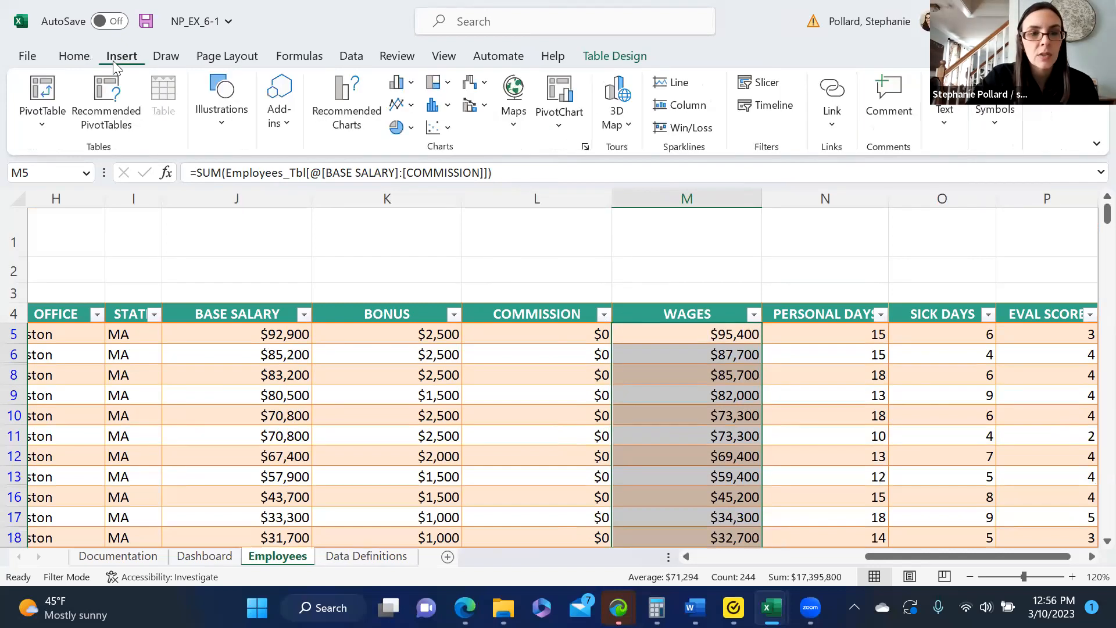
left_click(335, 111)
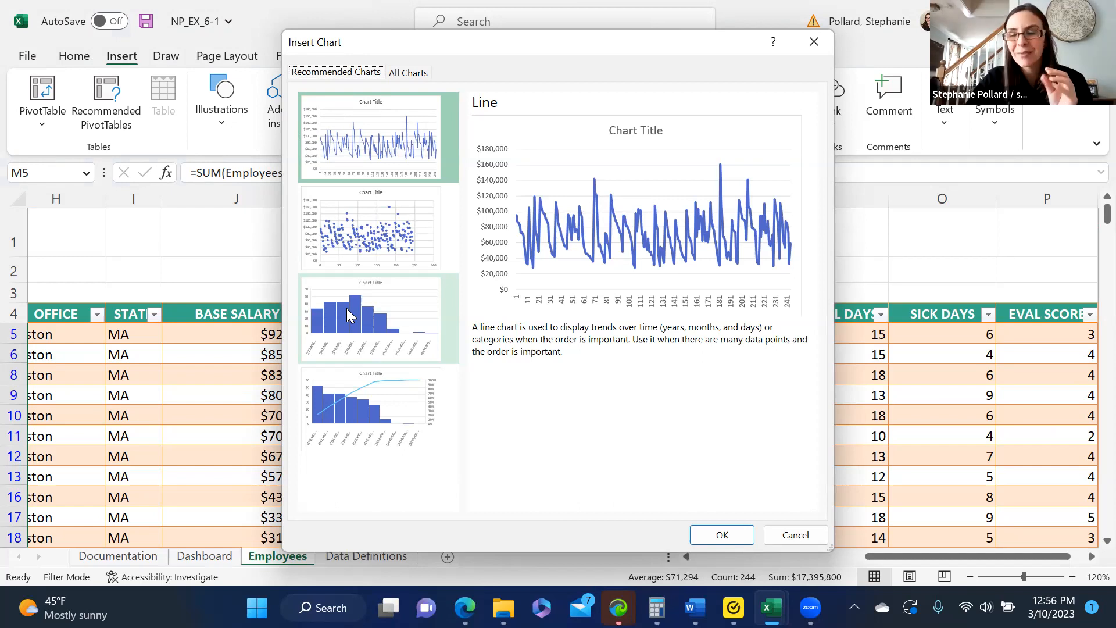
left_click(349, 315)
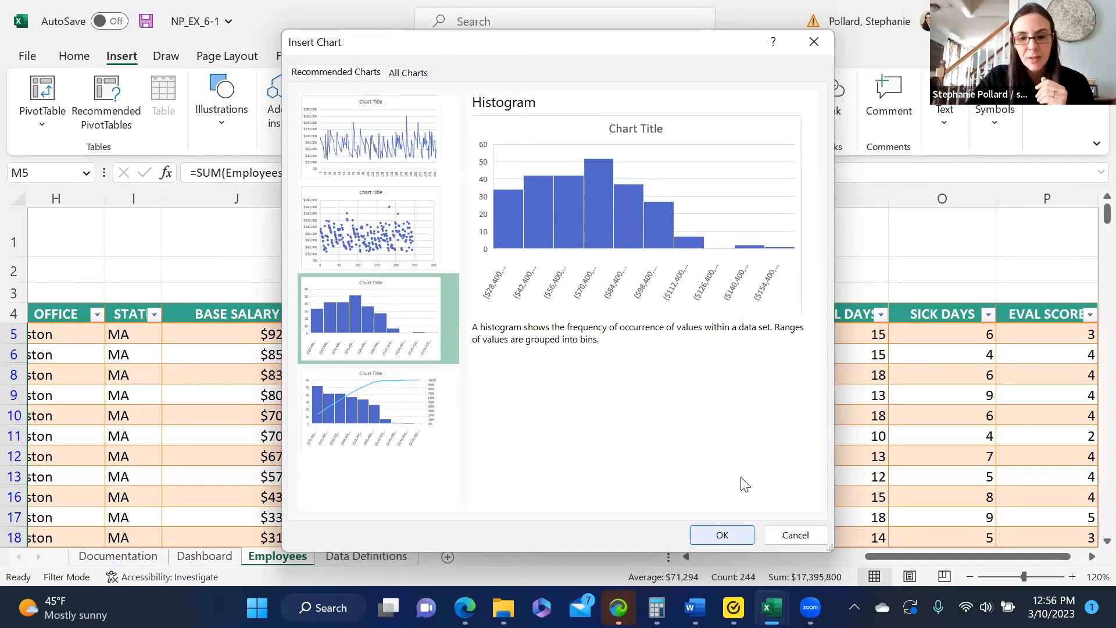
key("Return")
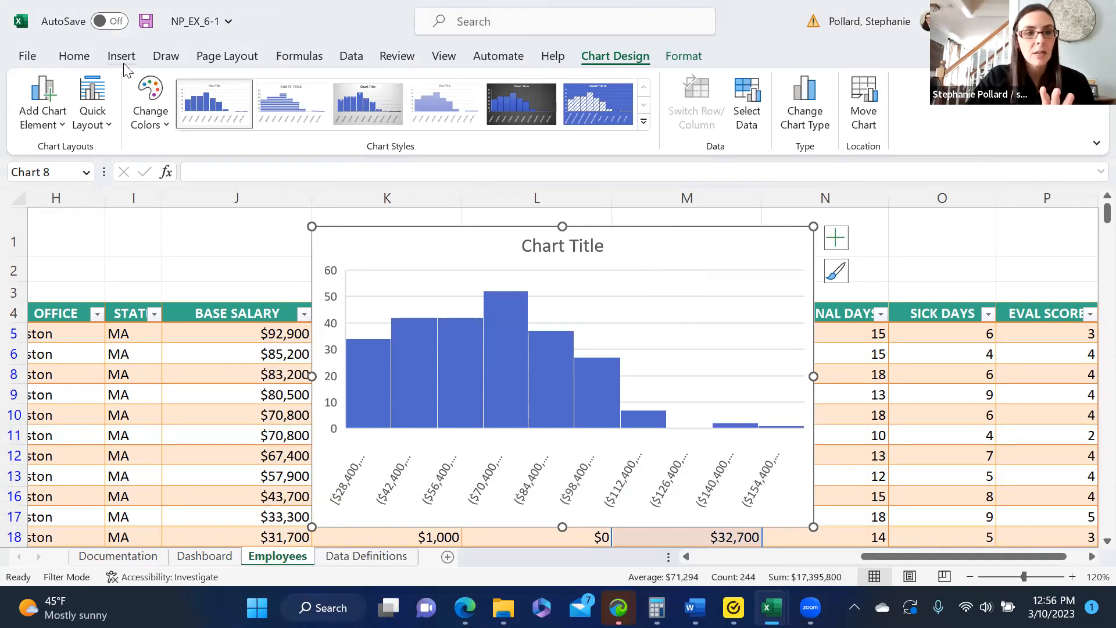
Step: Move the histogram from the Employees sheet to cell D12 of the Dashboard sheet by cutting and pasting it
left_click(74, 56)
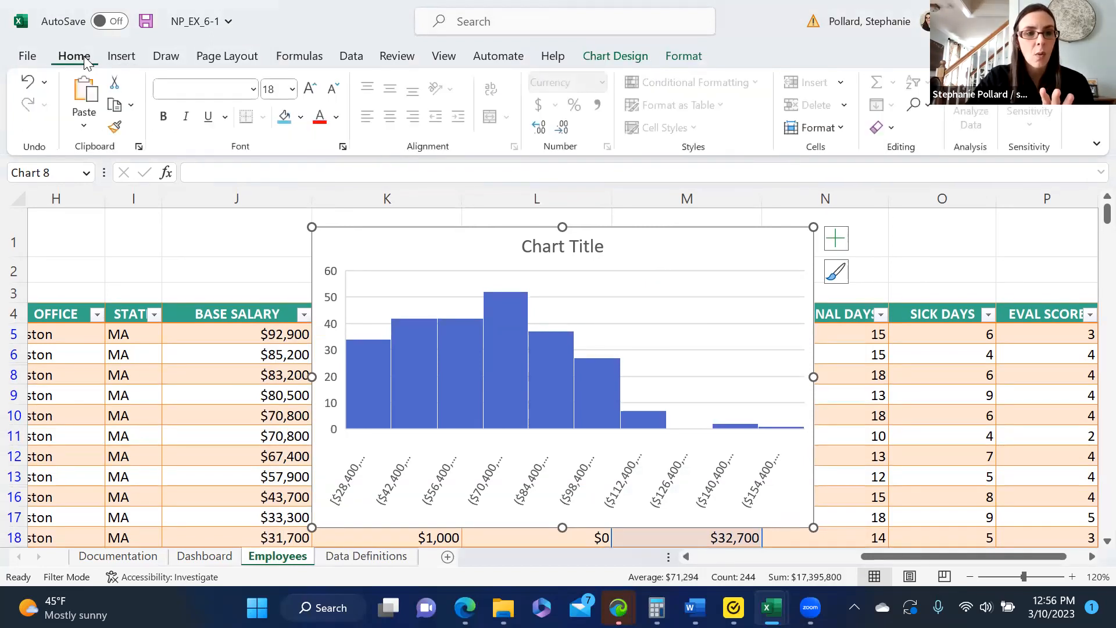
left_click(114, 85)
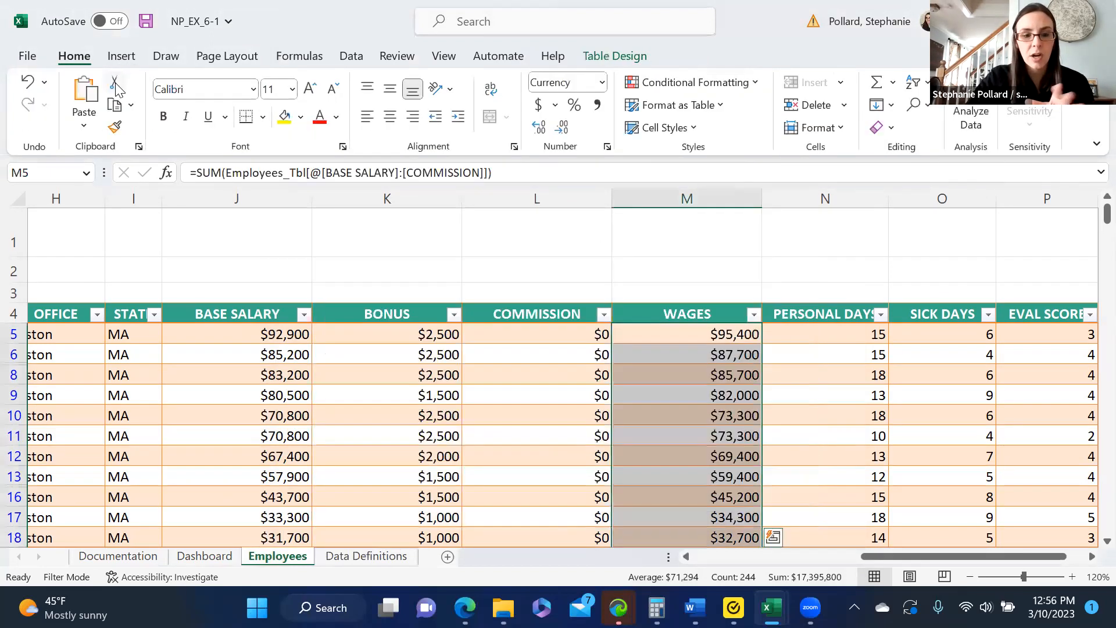
left_click(230, 559)
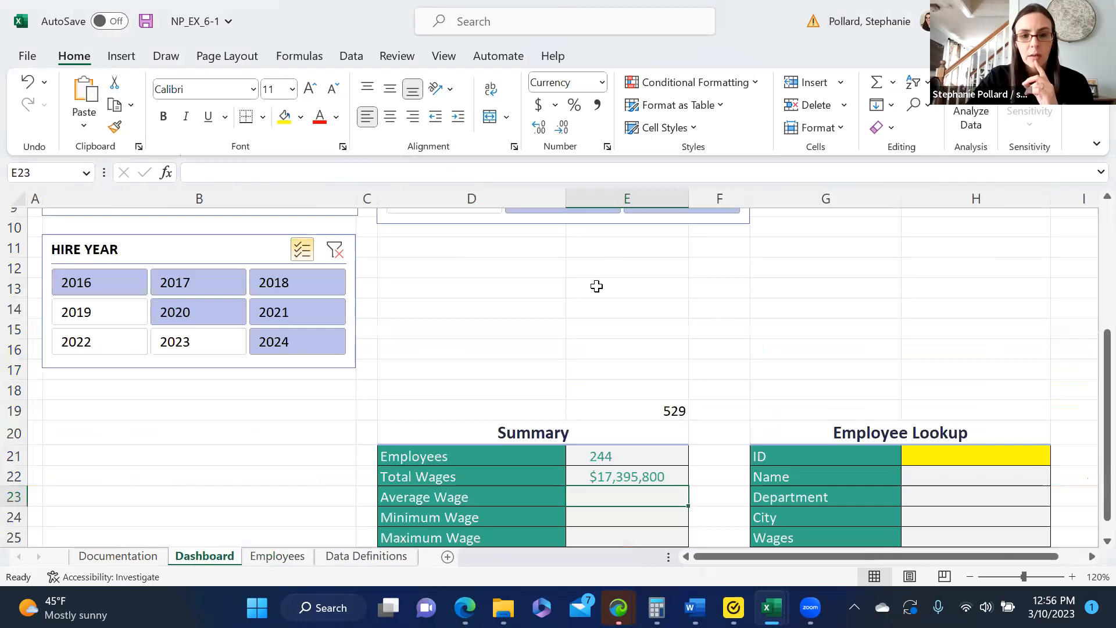
left_click(551, 268)
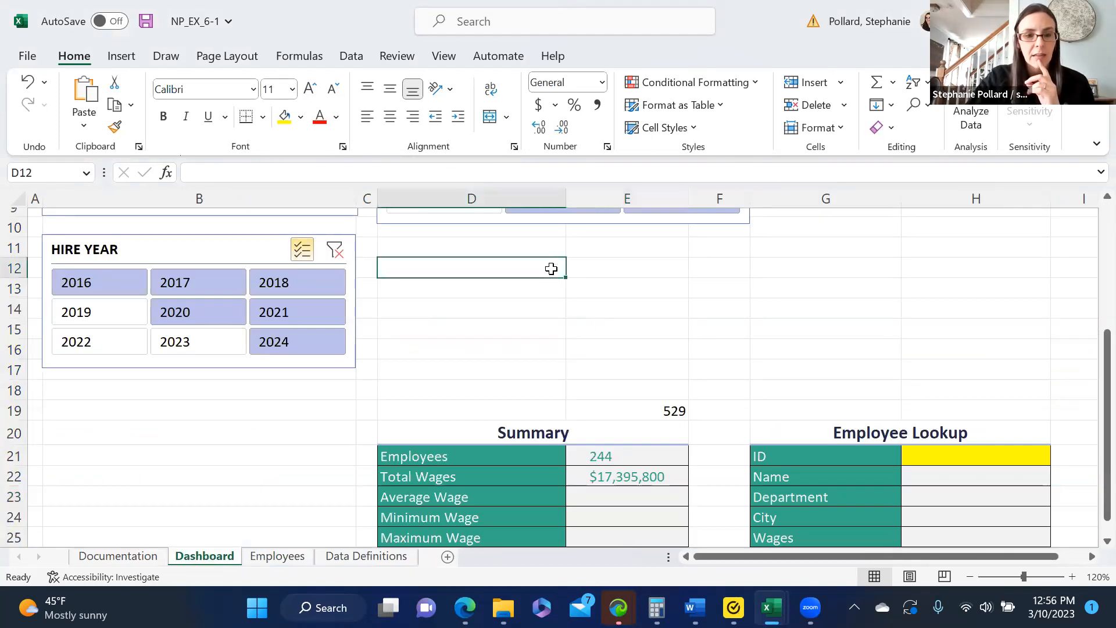
left_click(80, 97)
left_click_drag(1092, 367, 1092, 410)
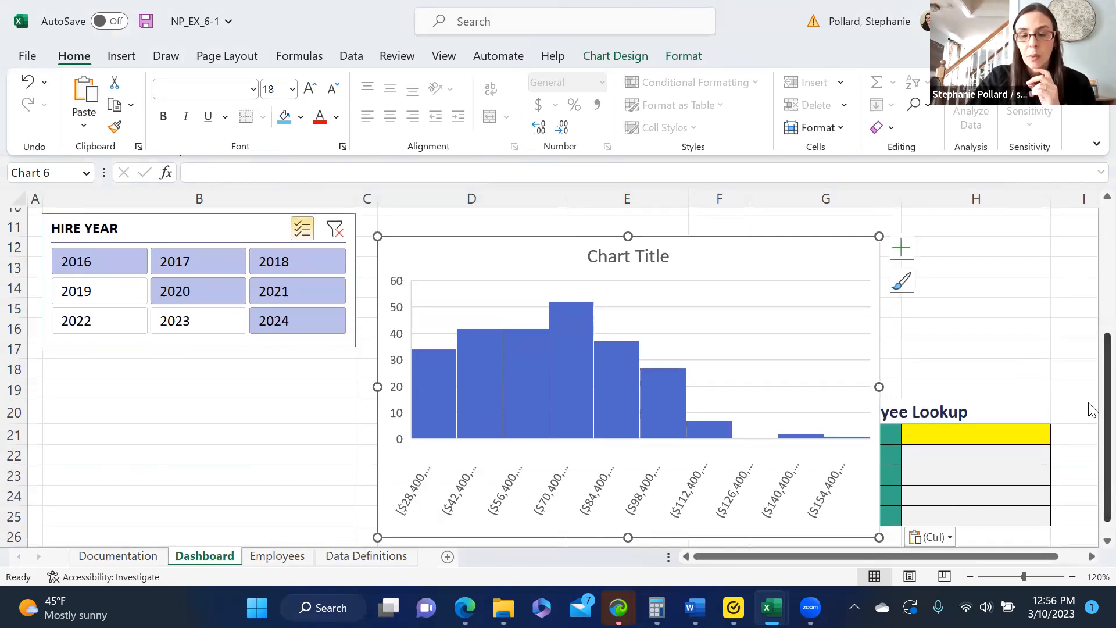
Step: Remove the histogram's chart title and gridlines and add data labels
left_click(794, 352)
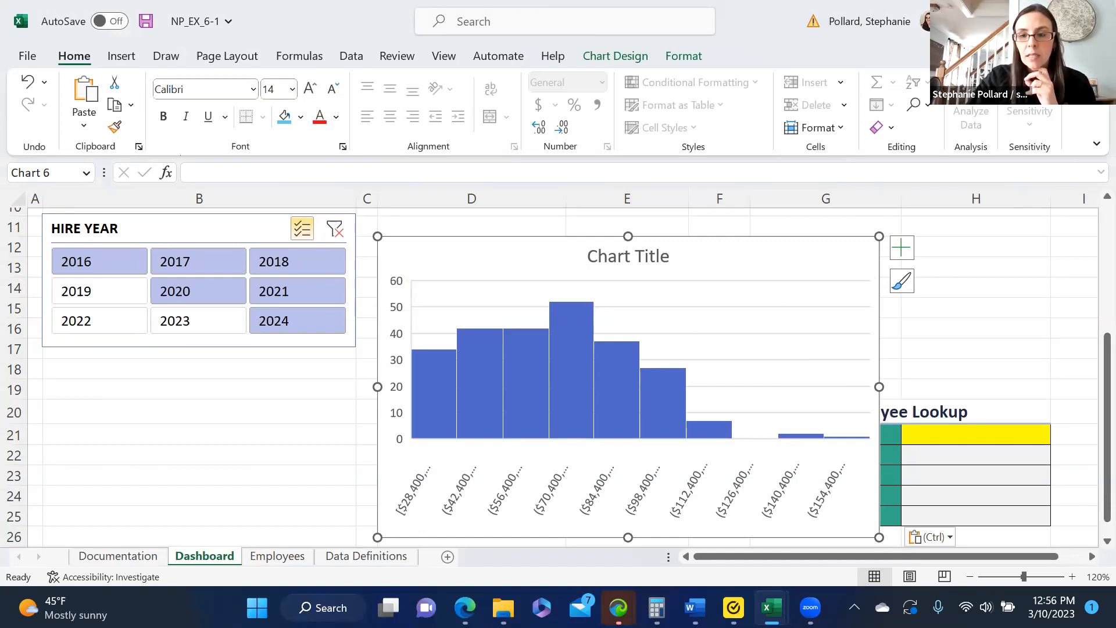
left_click(901, 249)
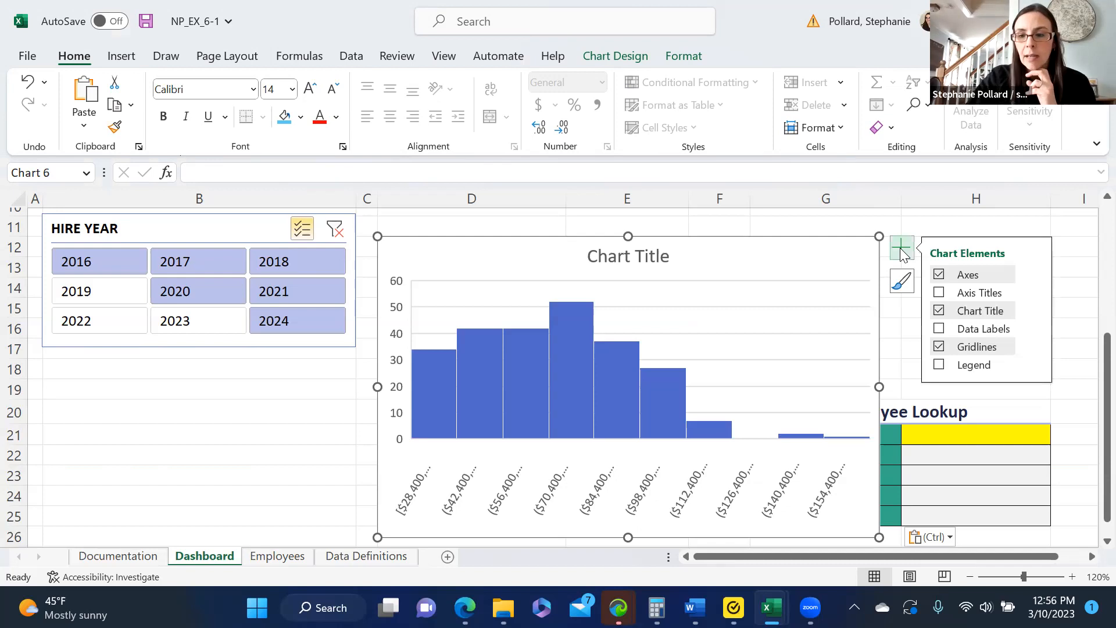
left_click(939, 312)
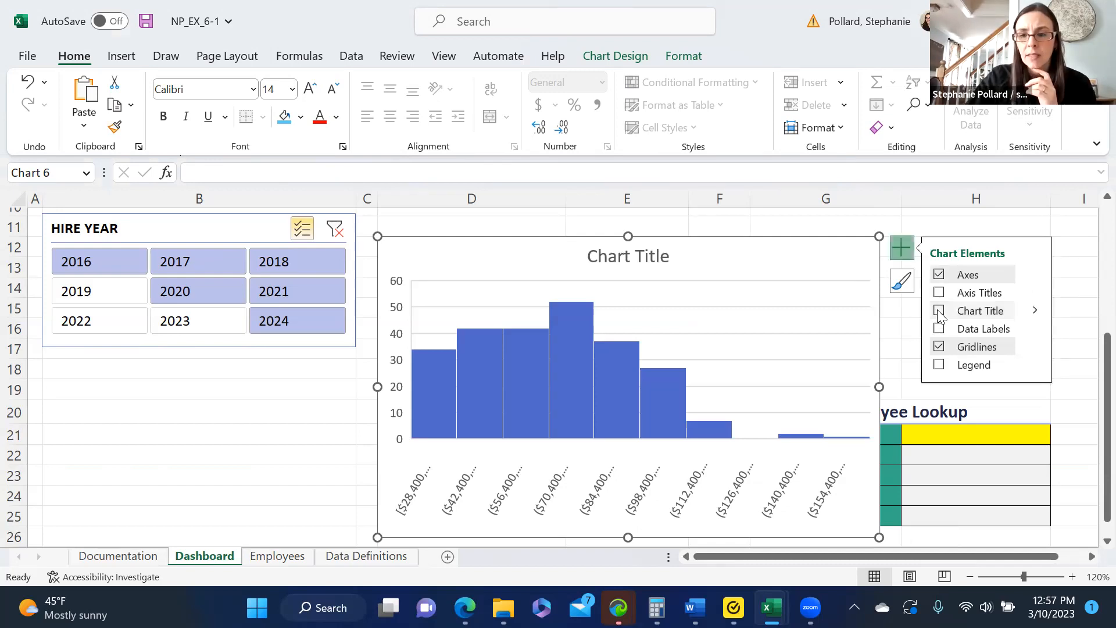
left_click(938, 347)
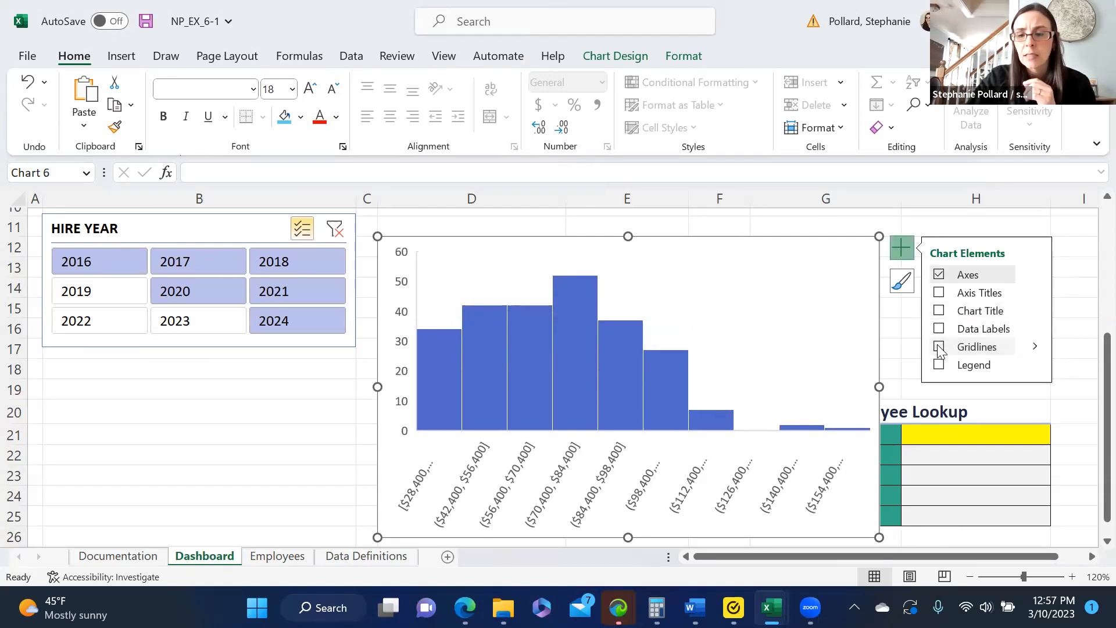
left_click(939, 329)
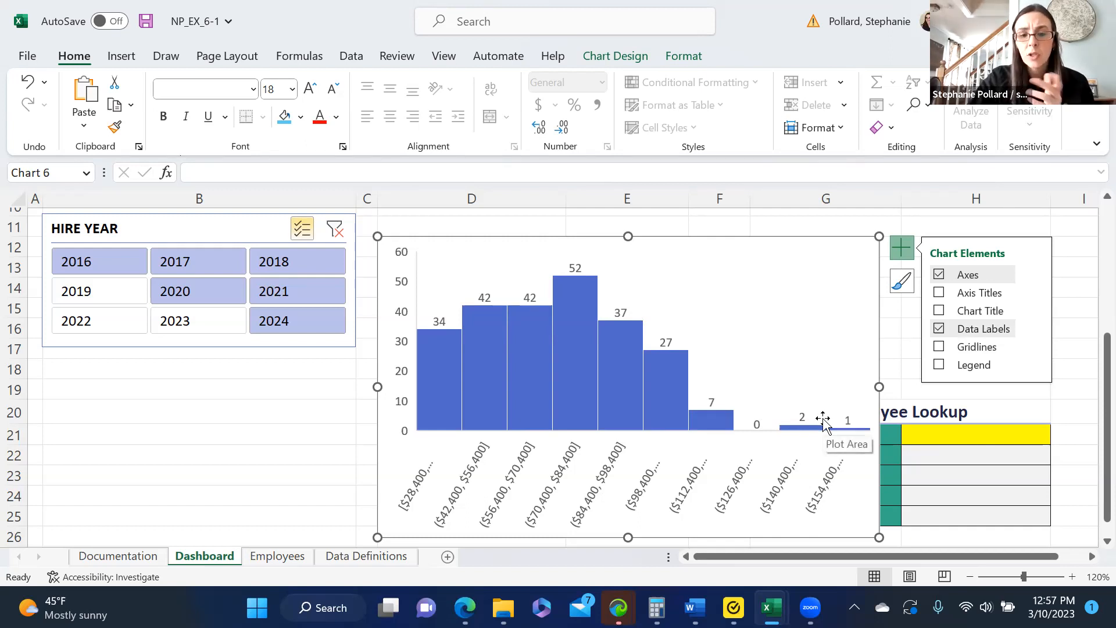
Step: Format the histogram's horizontal axis to use a bin width of 10000
double_click(607, 472)
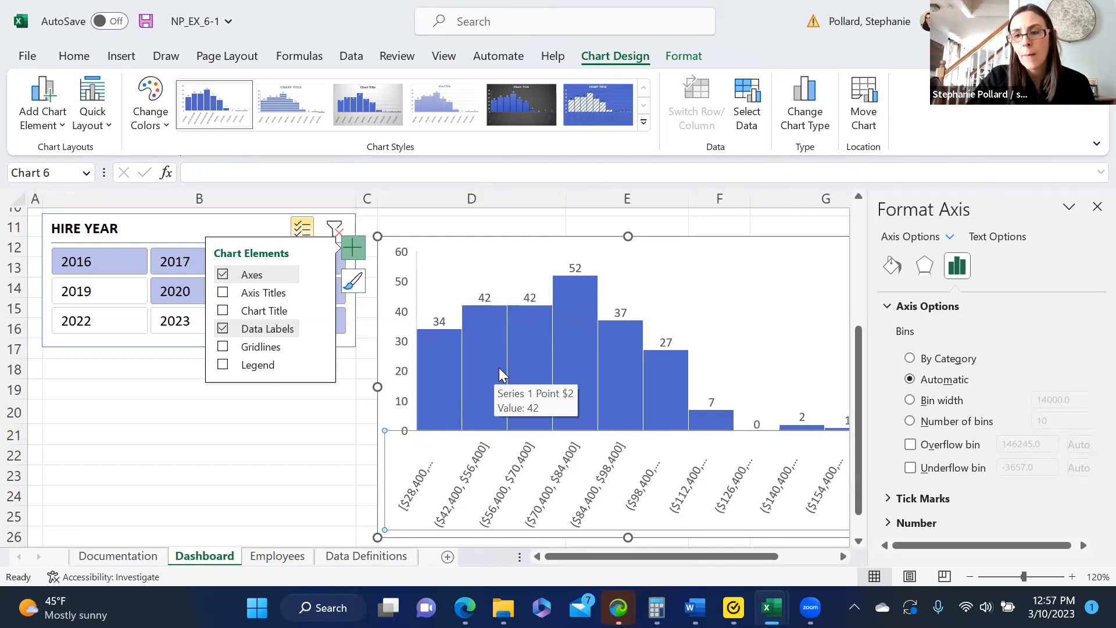
left_click(909, 400)
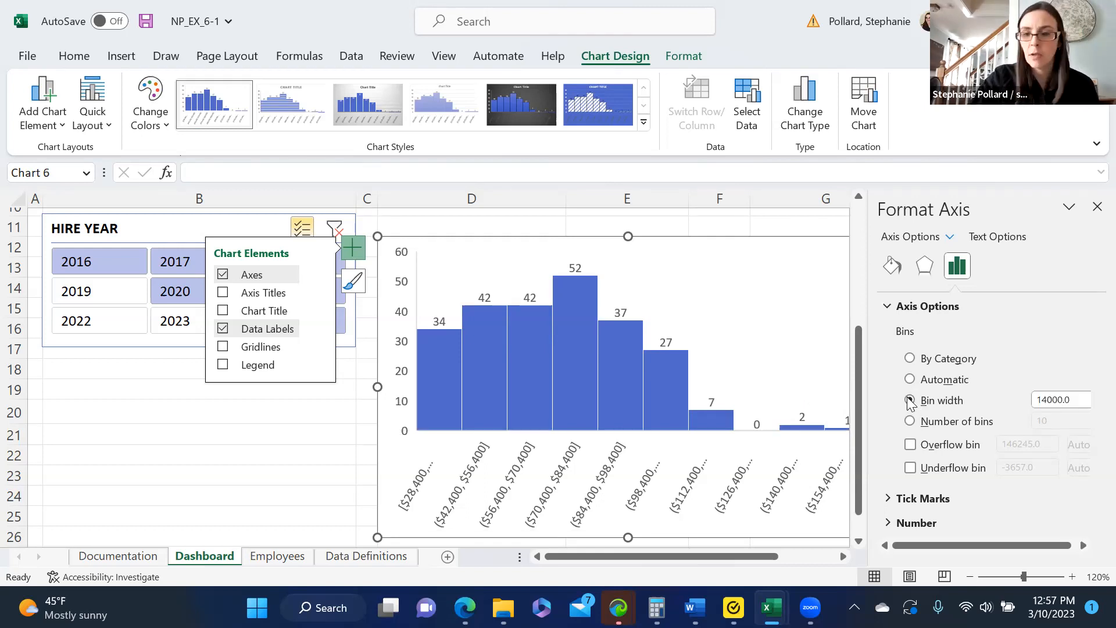
left_click(1073, 399)
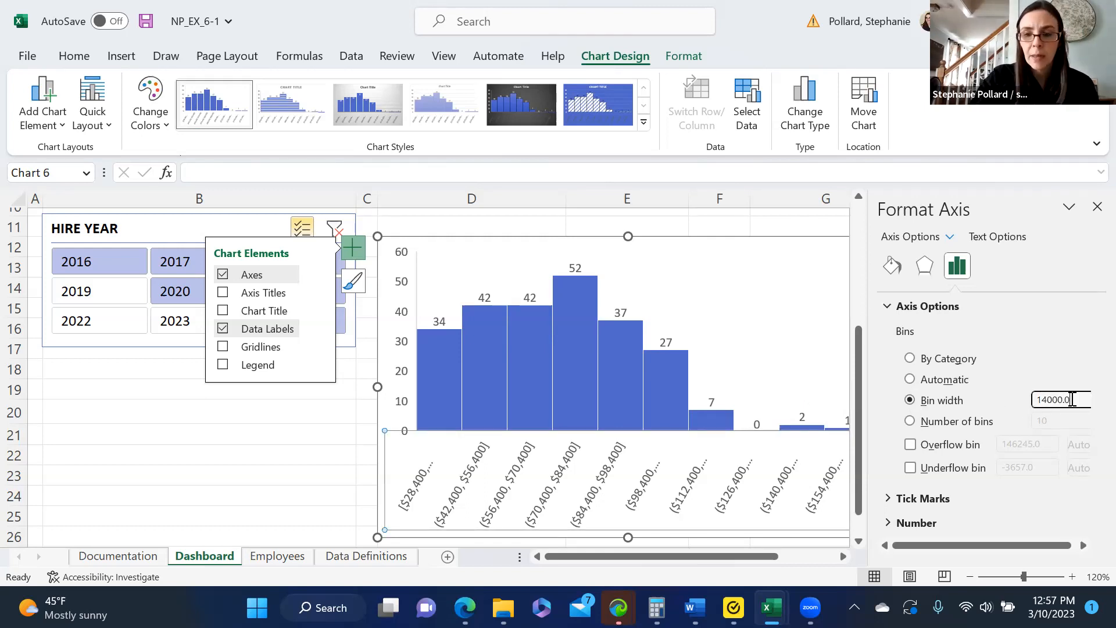
key("BackSpace")
key("BackSpace")
key("BackSpace")
key("BackSpace")
key("BackSpace")
key("BackSpace")
key("BackSpace")
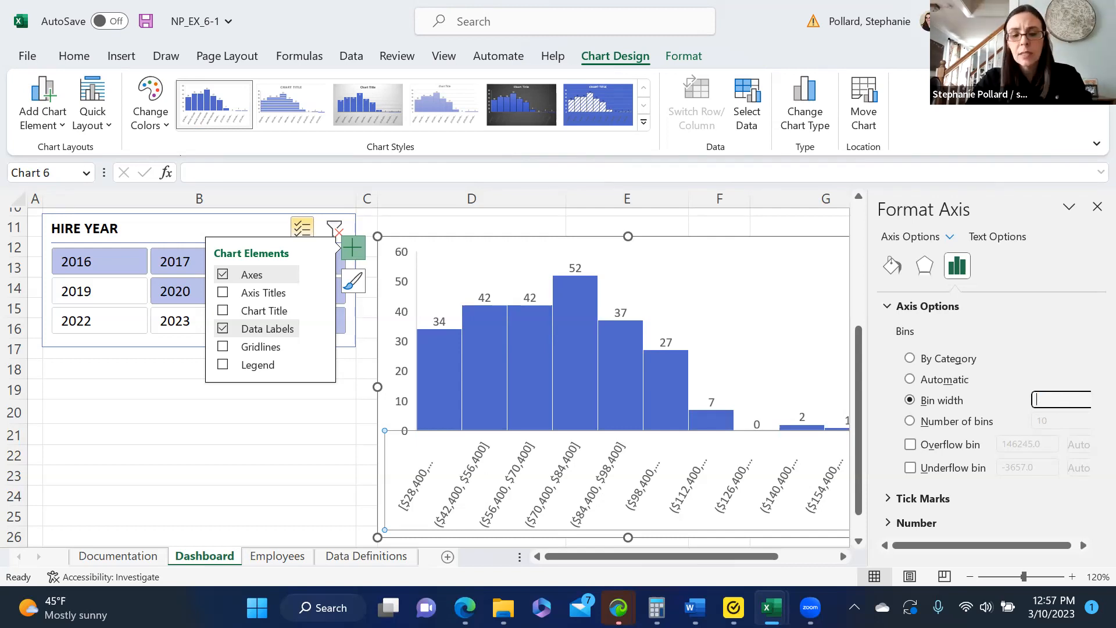
type("10000")
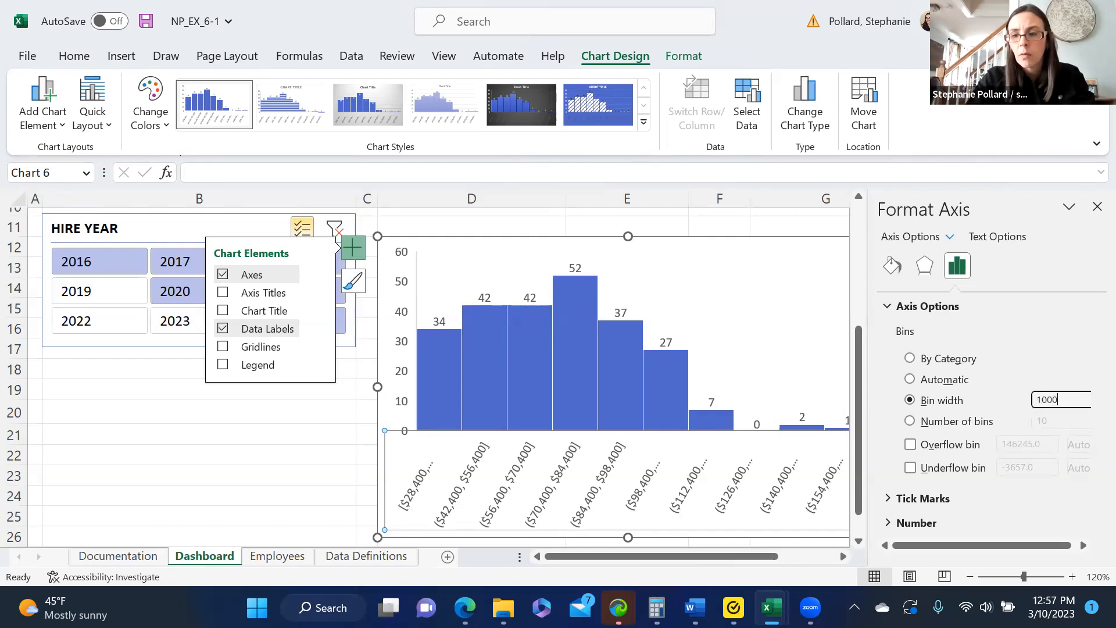
key("Return")
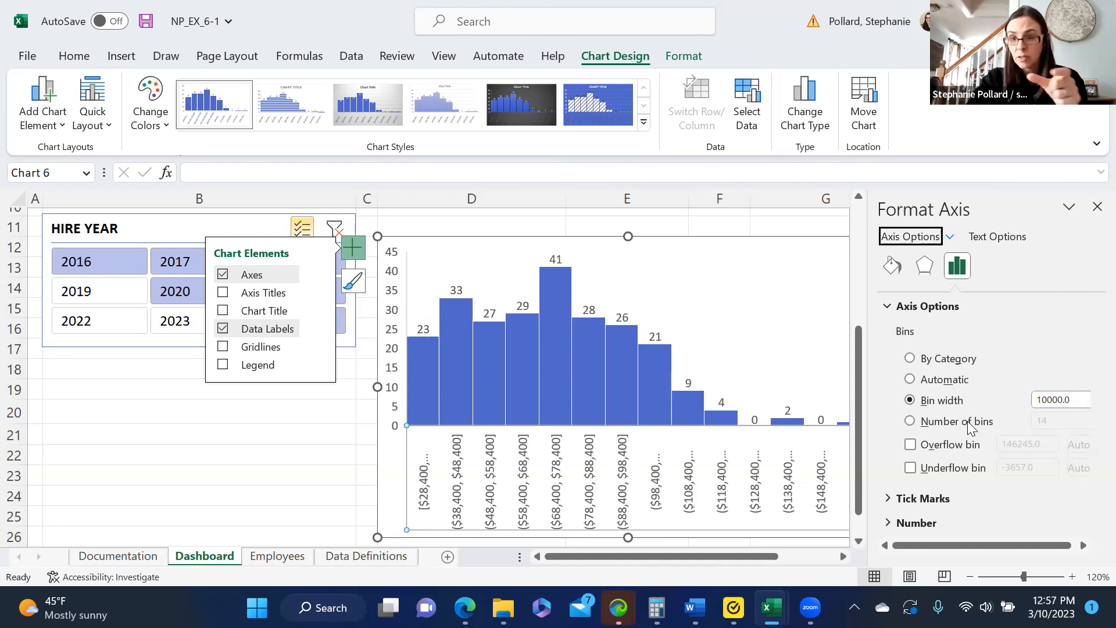
Step: Enable the overflow bin on the histogram's horizontal axis and set it to 100000
left_click(909, 444)
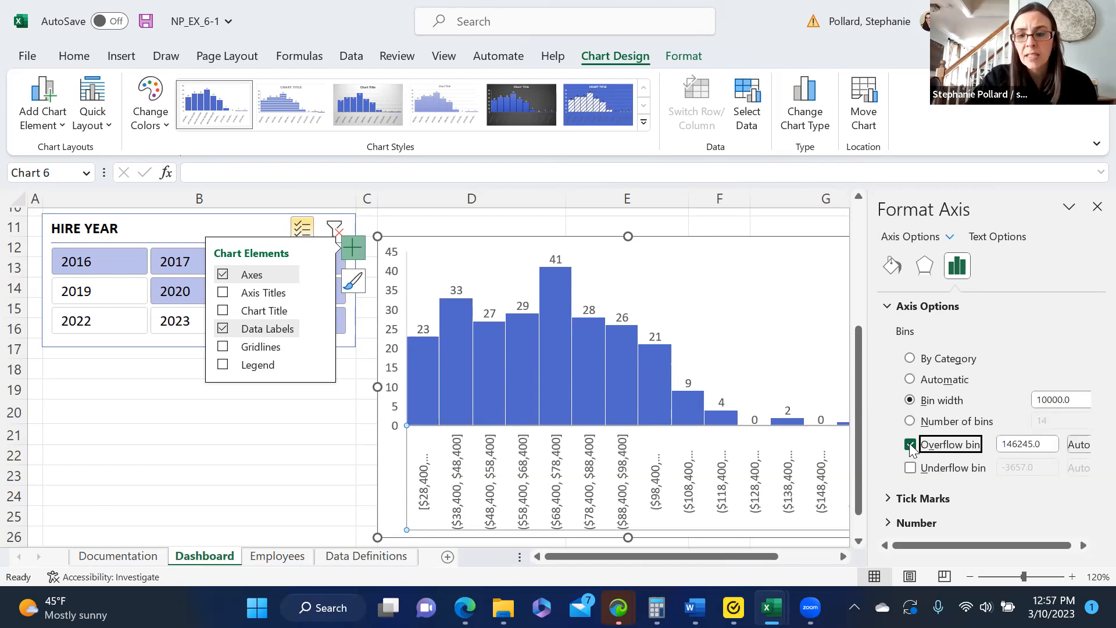
left_click_drag(1049, 444, 988, 443)
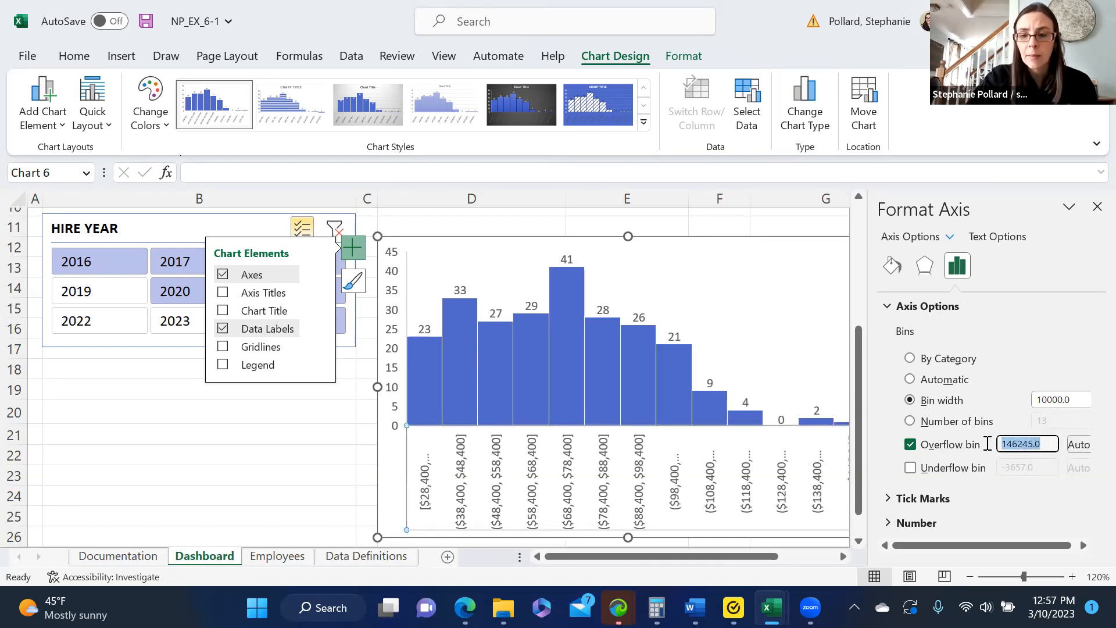
type("10")
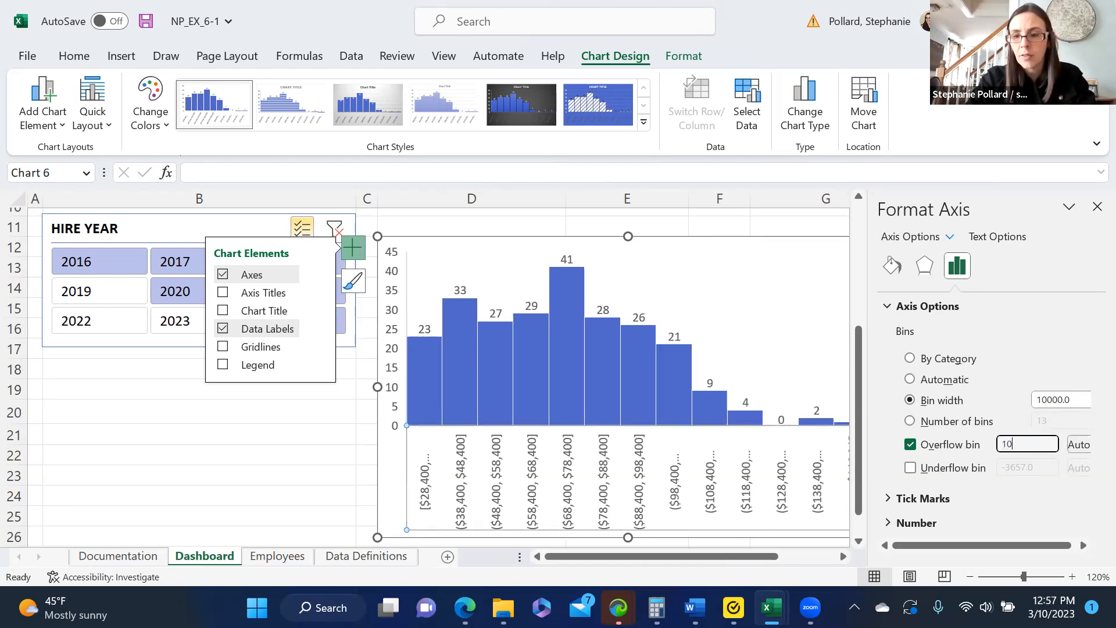
type("0000")
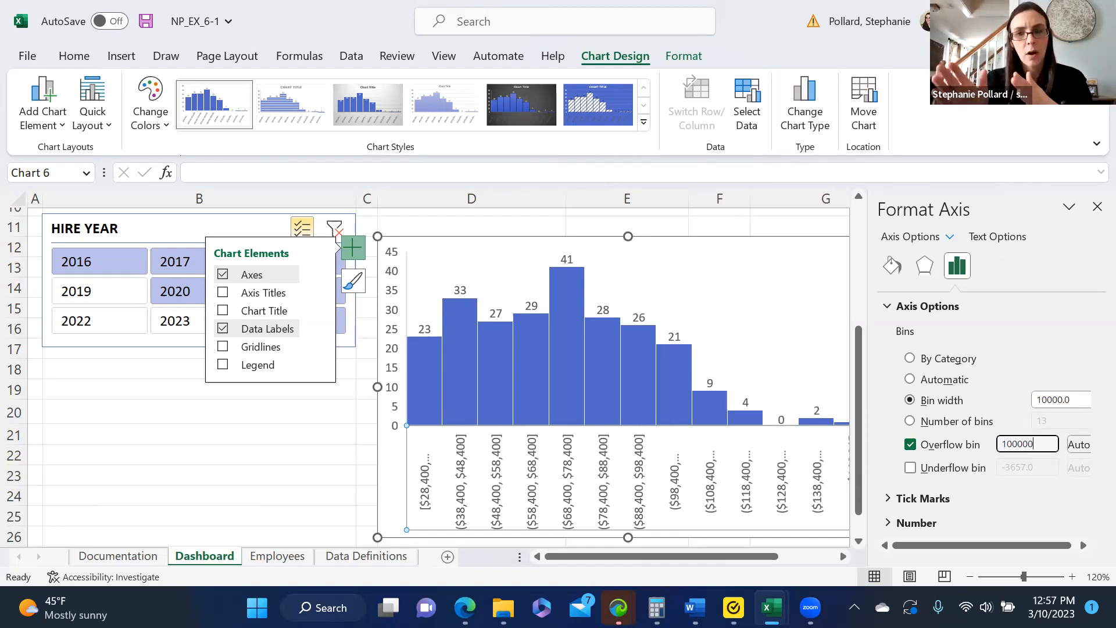
key("Tab")
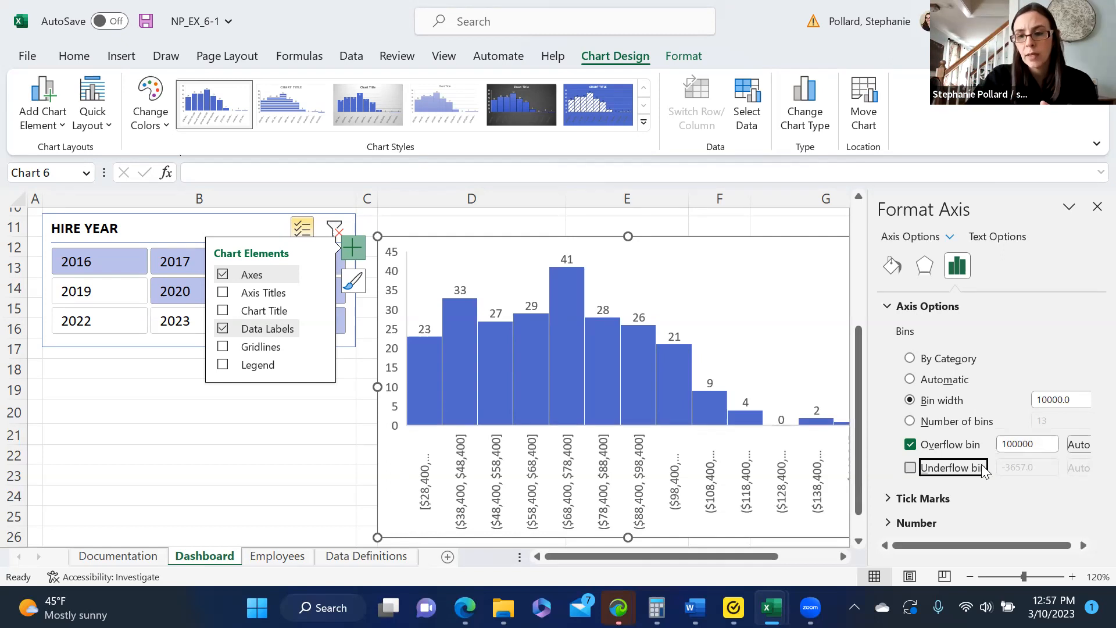
Step: Enable the underflow bin on the histogram's horizontal axis and set it to 40000
key("space")
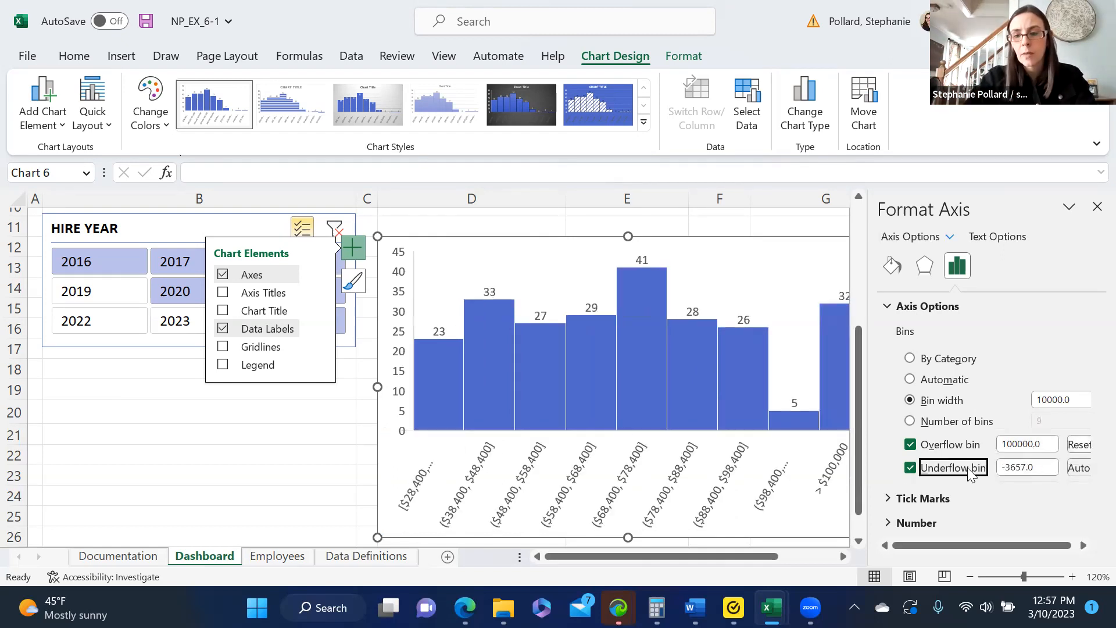
left_click(1014, 468)
type("40")
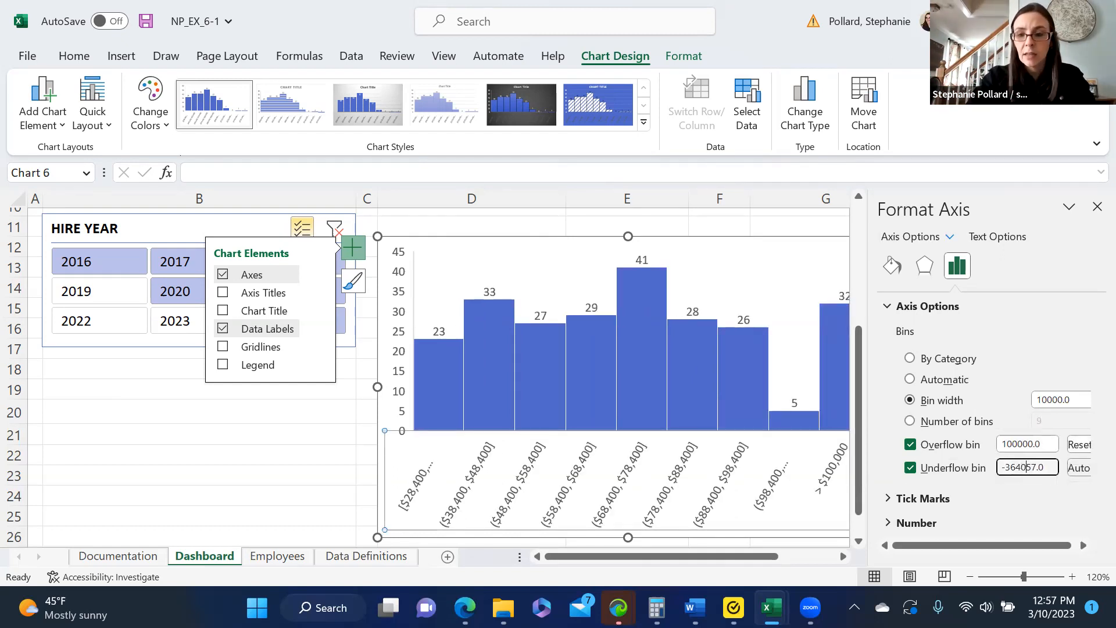
left_click_drag(1055, 467, 972, 473)
type("40000")
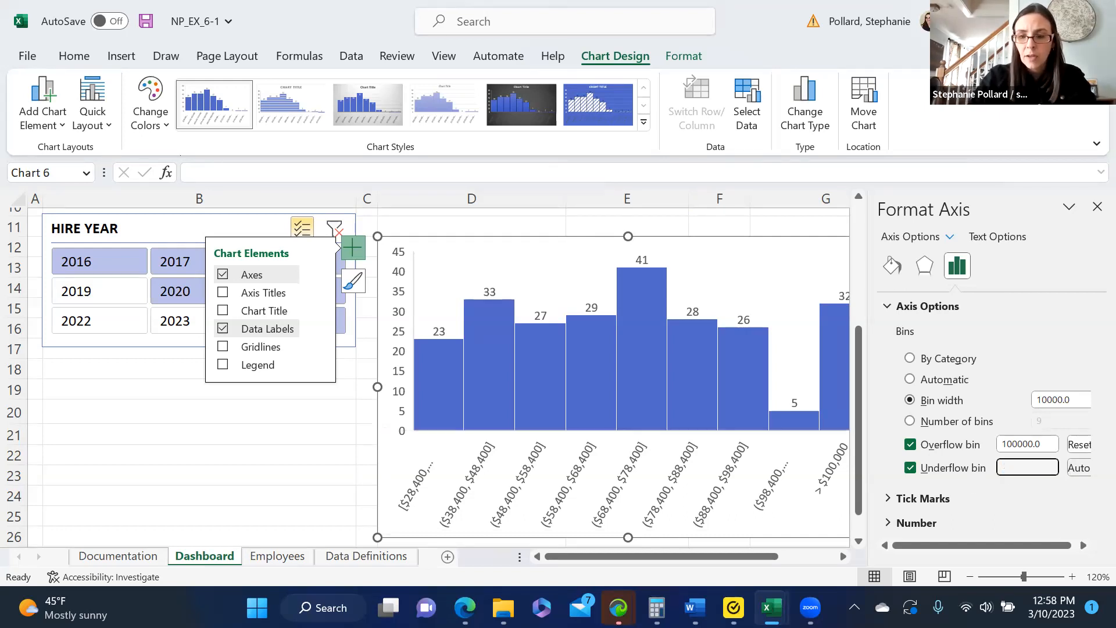
key("Return")
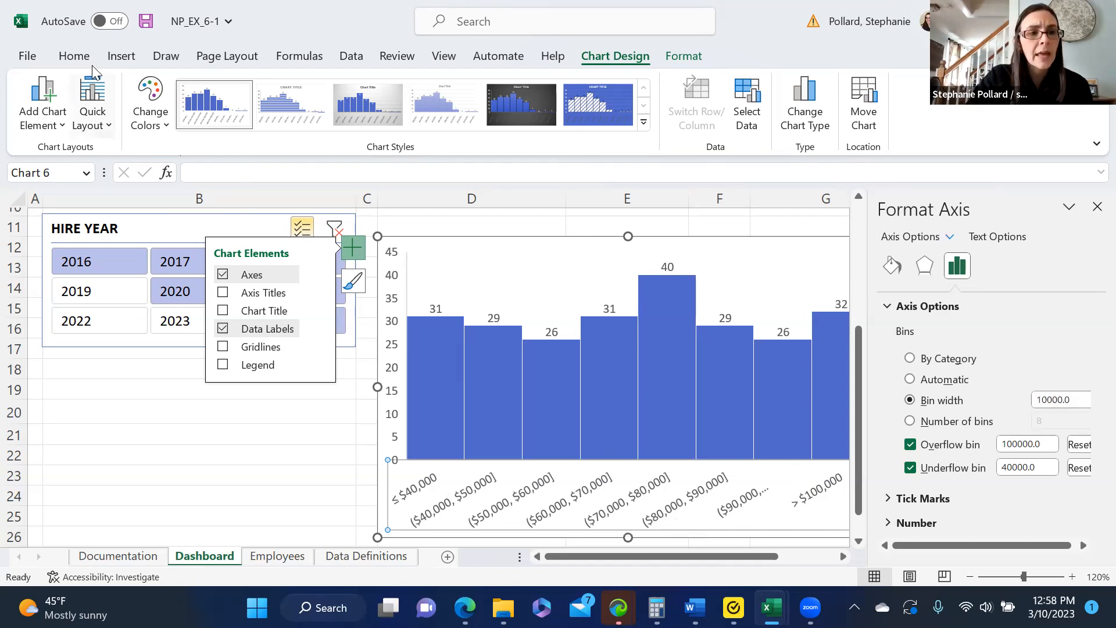
Step: Set the font size of the histogram's horizontal axis labels to 8 and close the axis formatting settings
left_click(74, 56)
left_click(292, 96)
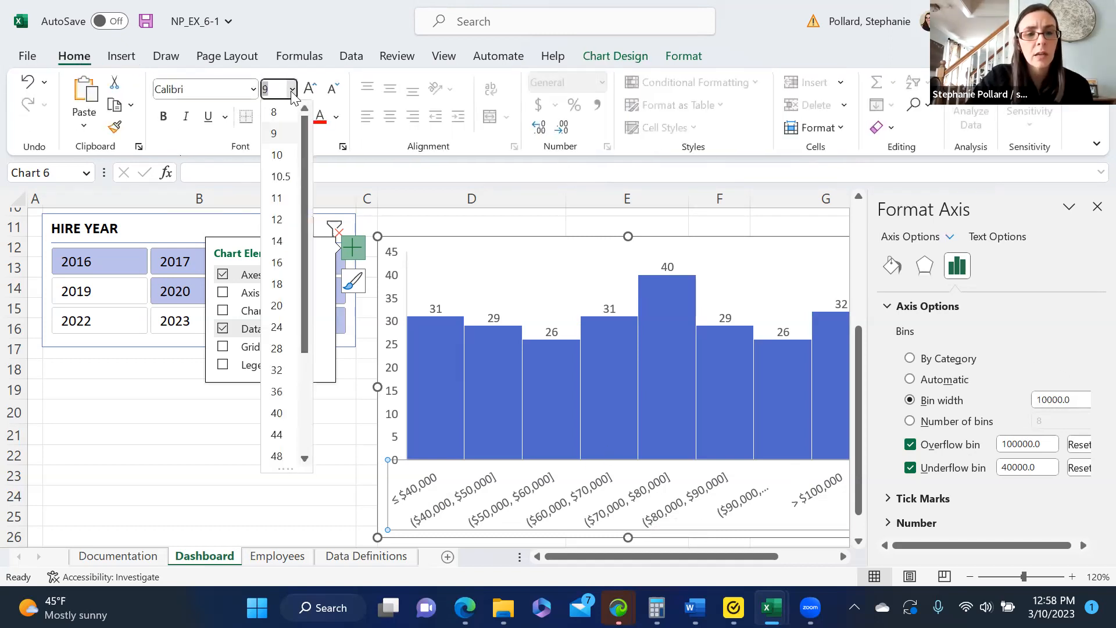
left_click(282, 122)
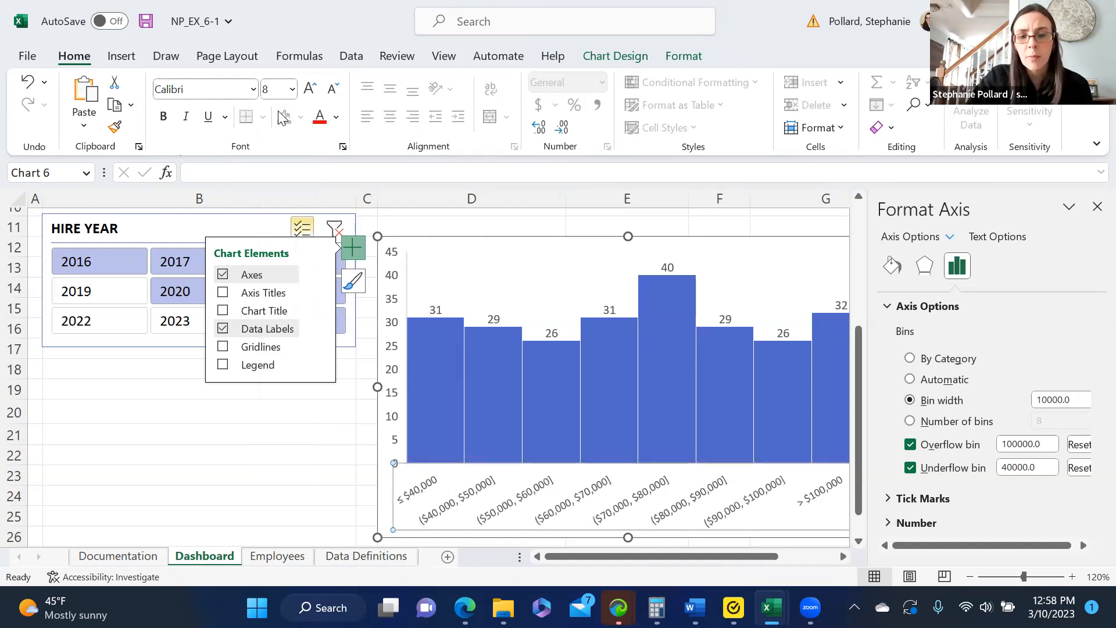
left_click(1093, 208)
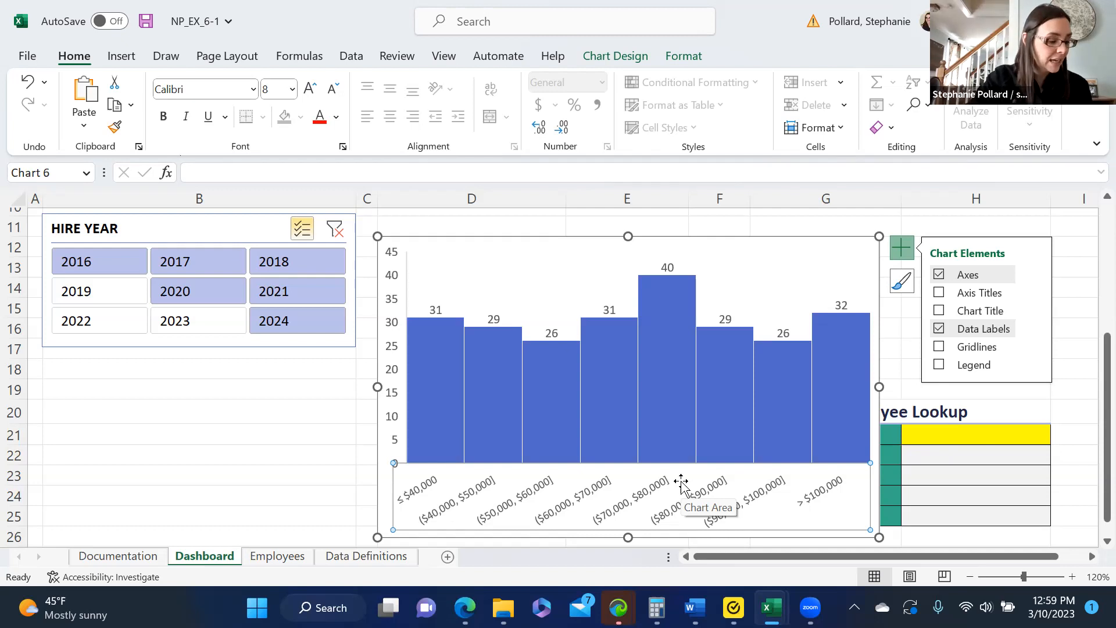
Step: Add 2023, 2022 and 2019 to the HIRE YEAR slicer selection, and Finance and Marketing to the DEPT slicer selection
left_click(201, 324)
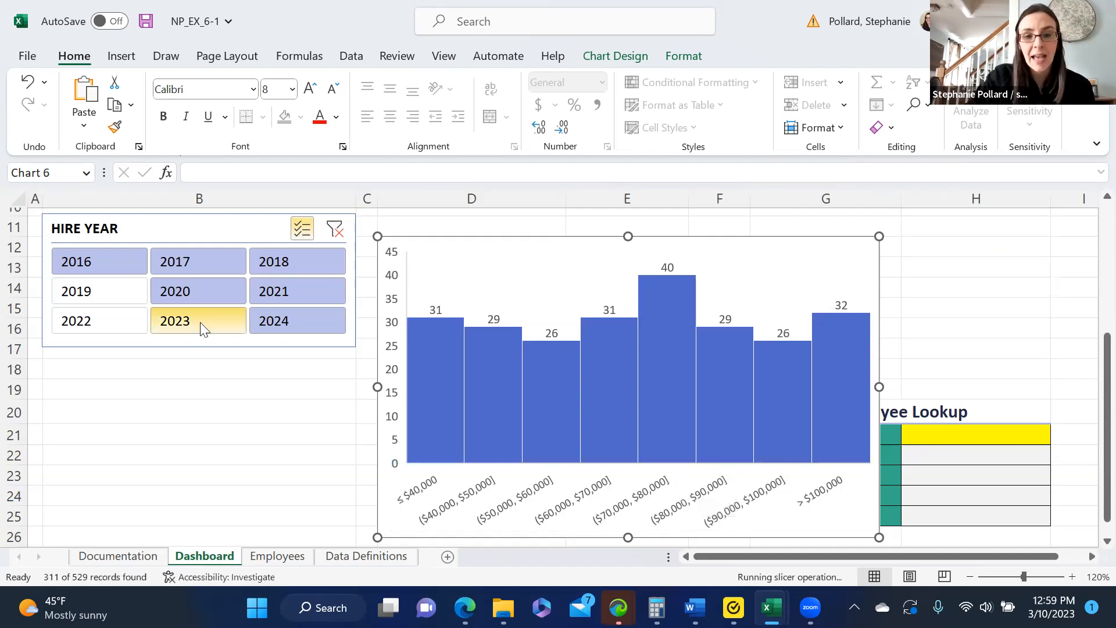
left_click(130, 319)
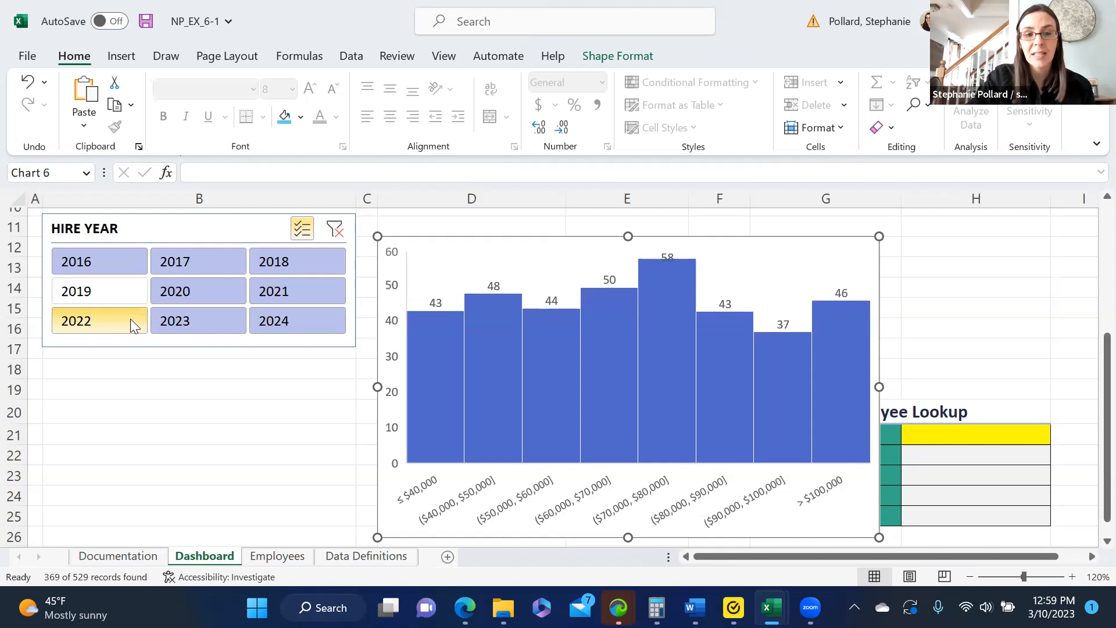
left_click(127, 286)
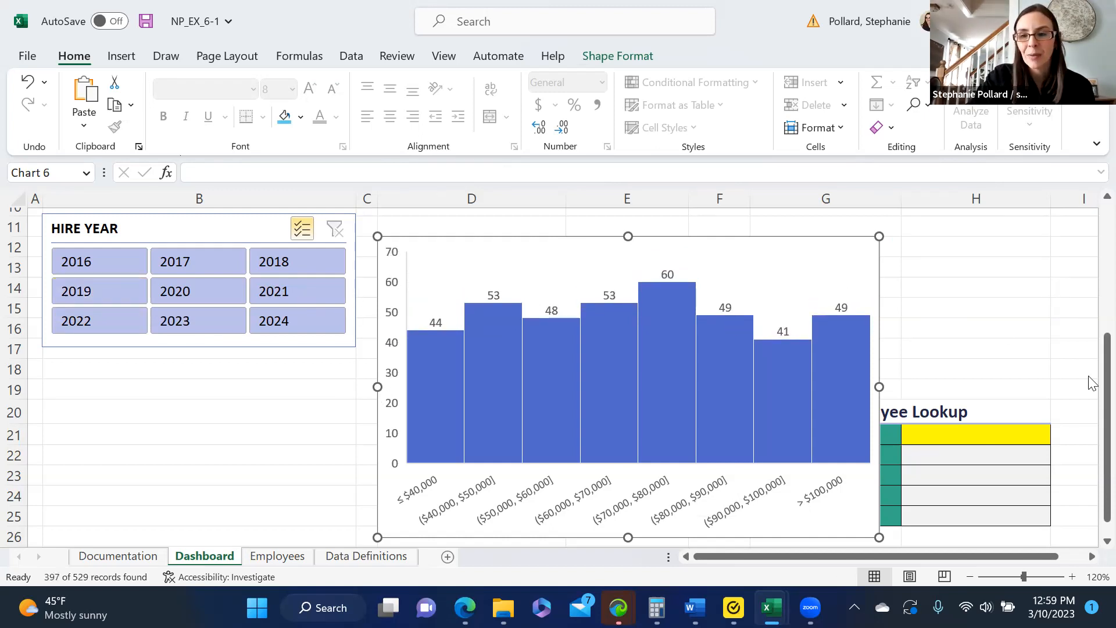
scroll(1091, 387, "up", 3)
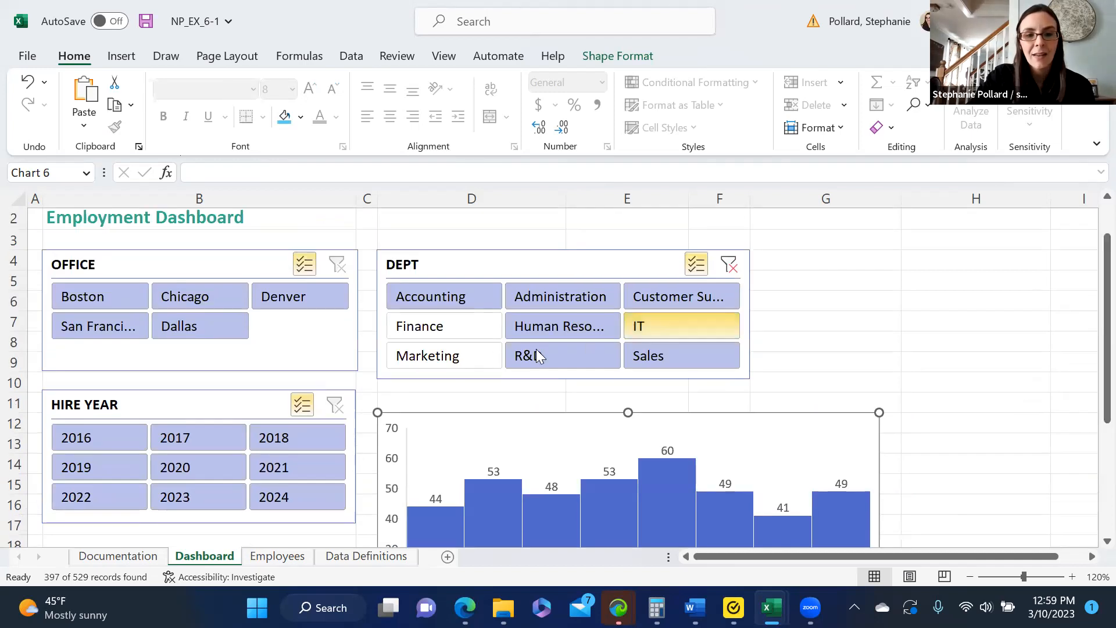
left_click(476, 325)
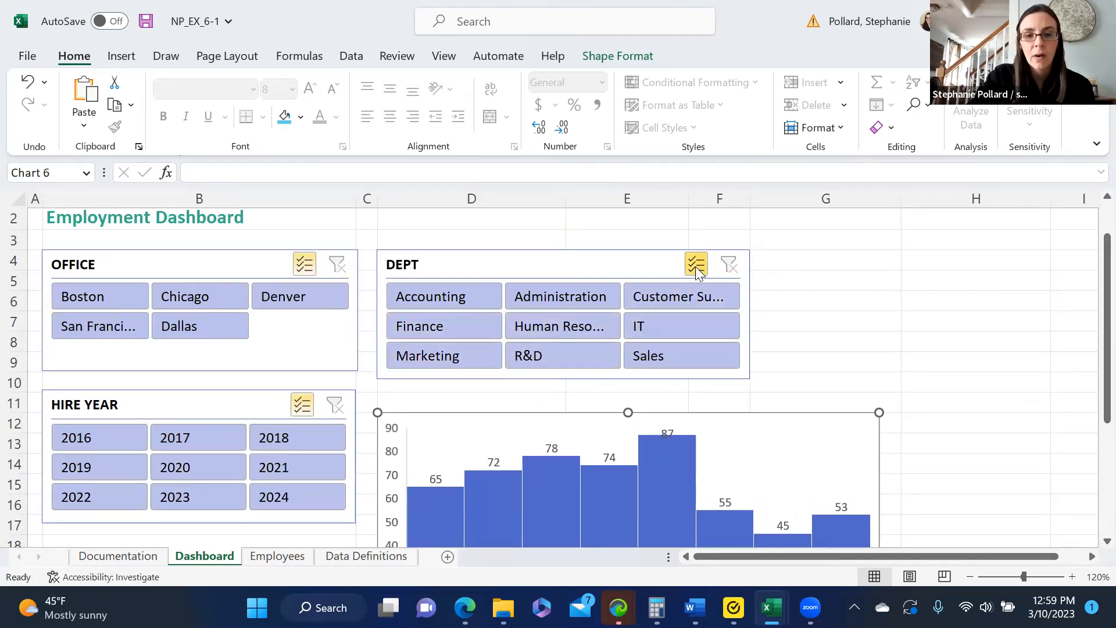
Step: Filter the DEPT slicer to Administration only and review the wage histogram for that department
left_click(603, 300)
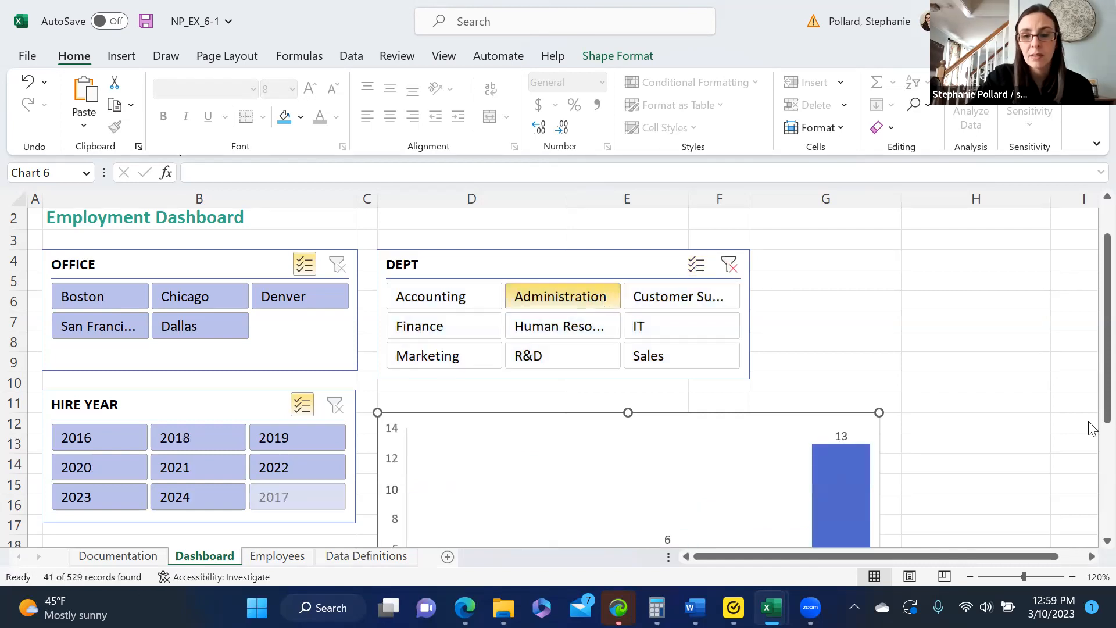
scroll(1091, 414, "down", 3)
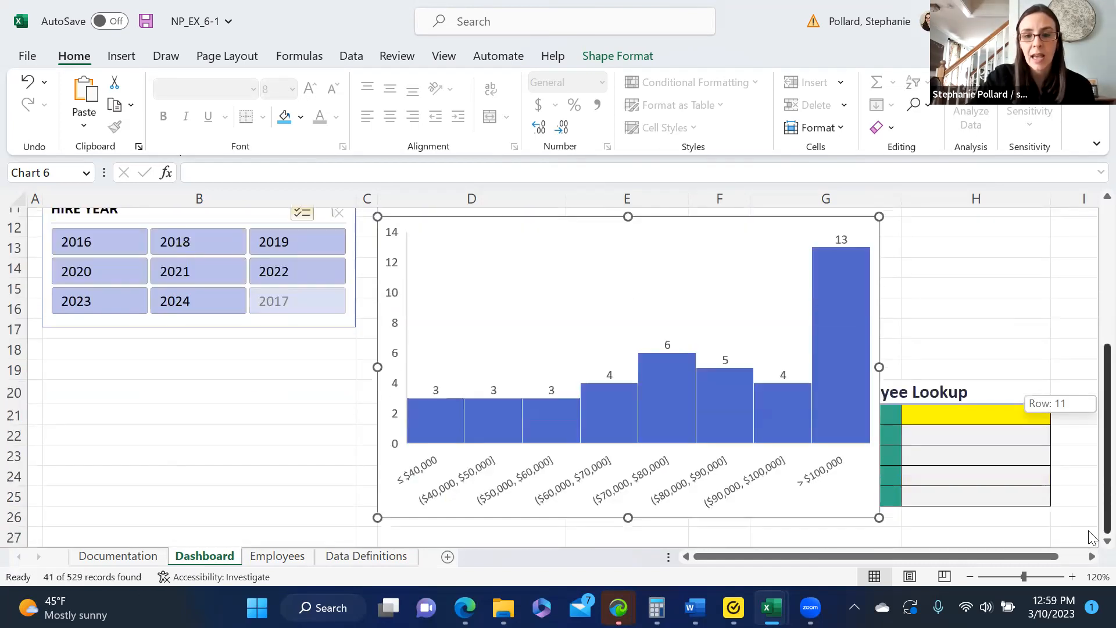
scroll(1091, 507, "up", 2)
scroll(1091, 510, "down", 1)
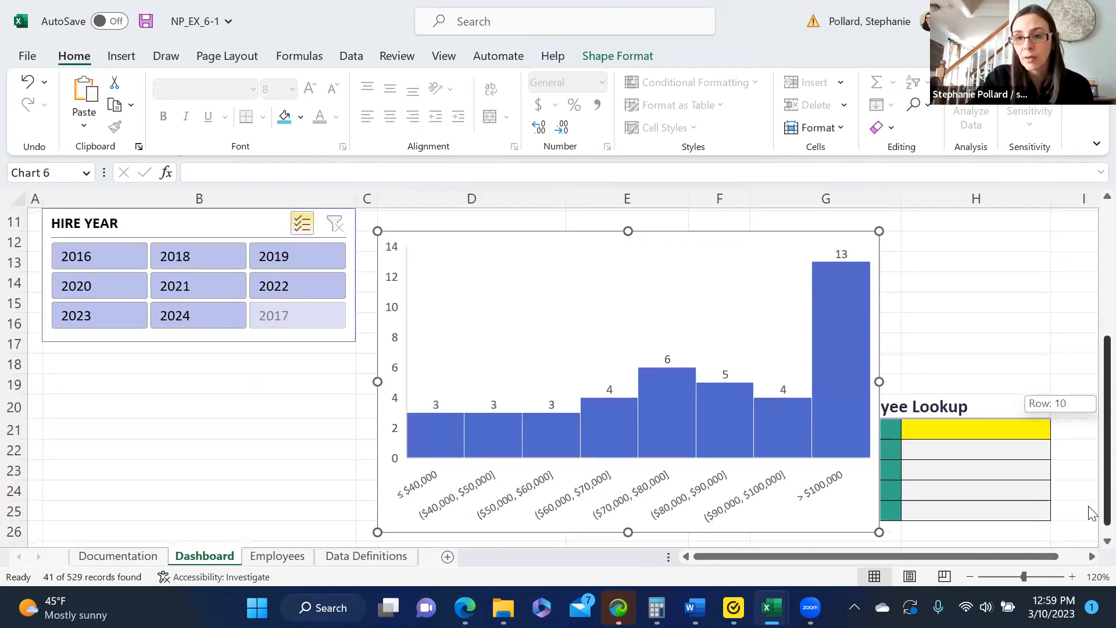
scroll(1091, 512, "up", 4)
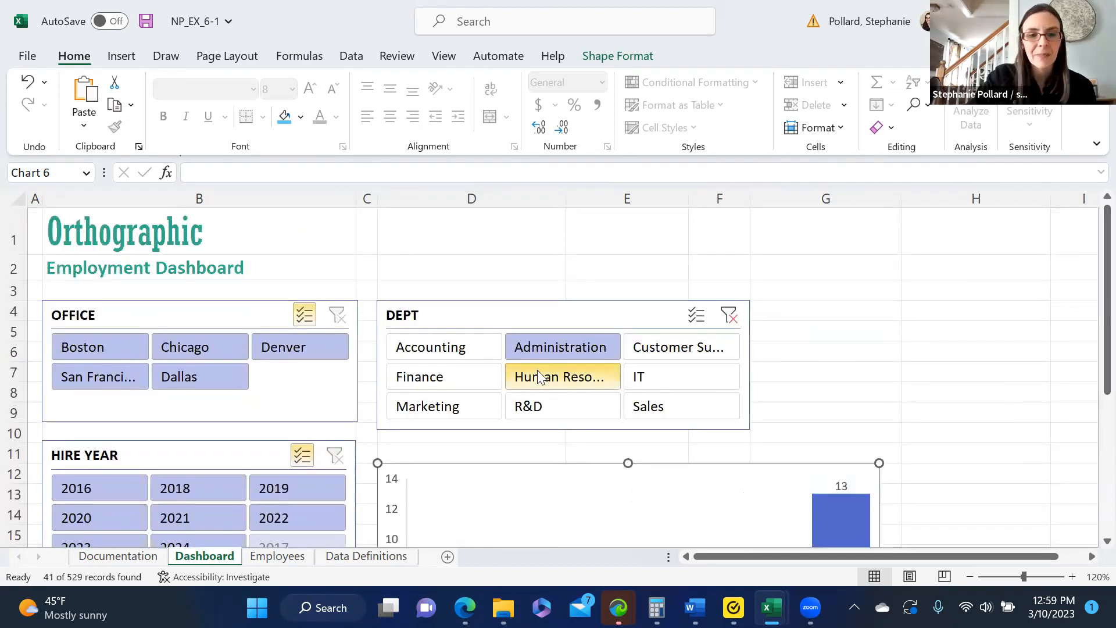
Step: Filter the DEPT slicer to Finance only and the HIRE YEAR slicer to 2020 only
left_click(472, 373)
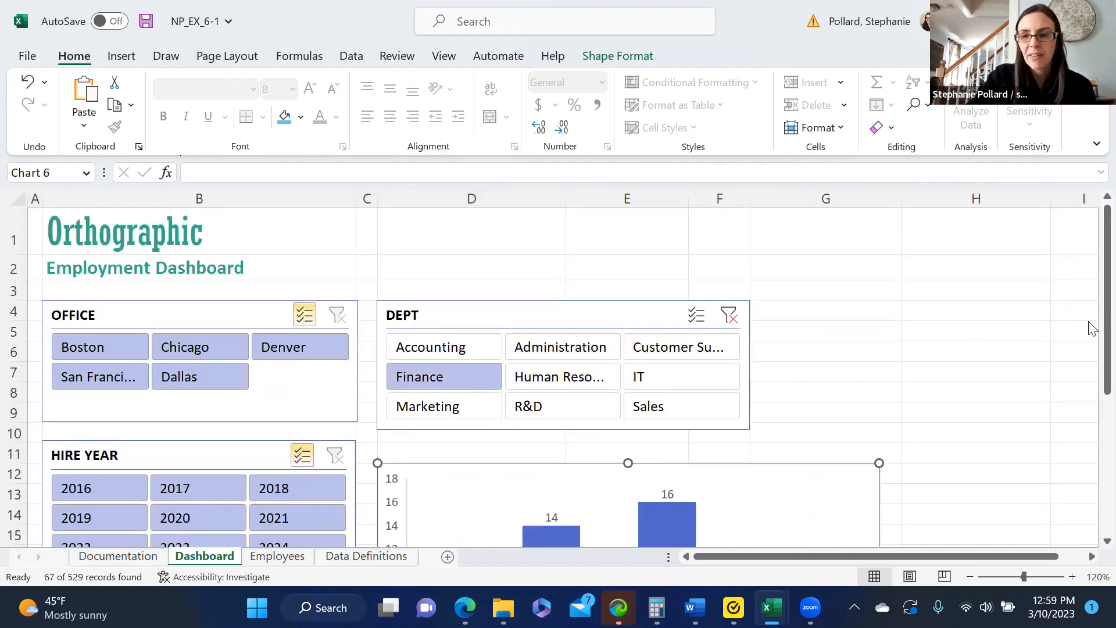
scroll(1088, 332, "up", 1)
left_click_drag(1088, 332, 1091, 465)
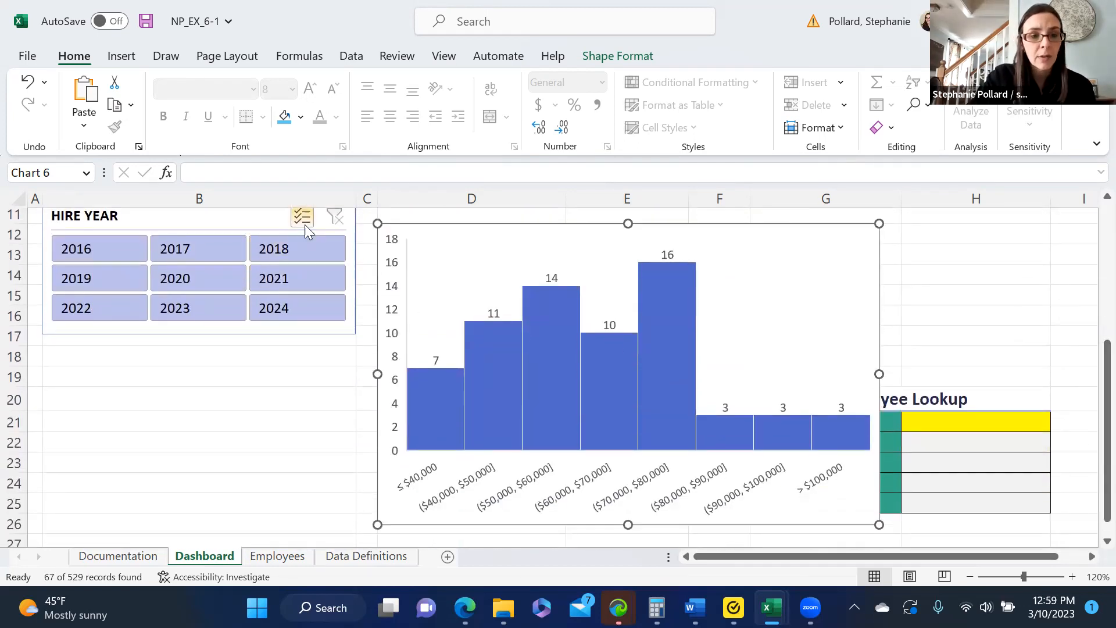
left_click(210, 279)
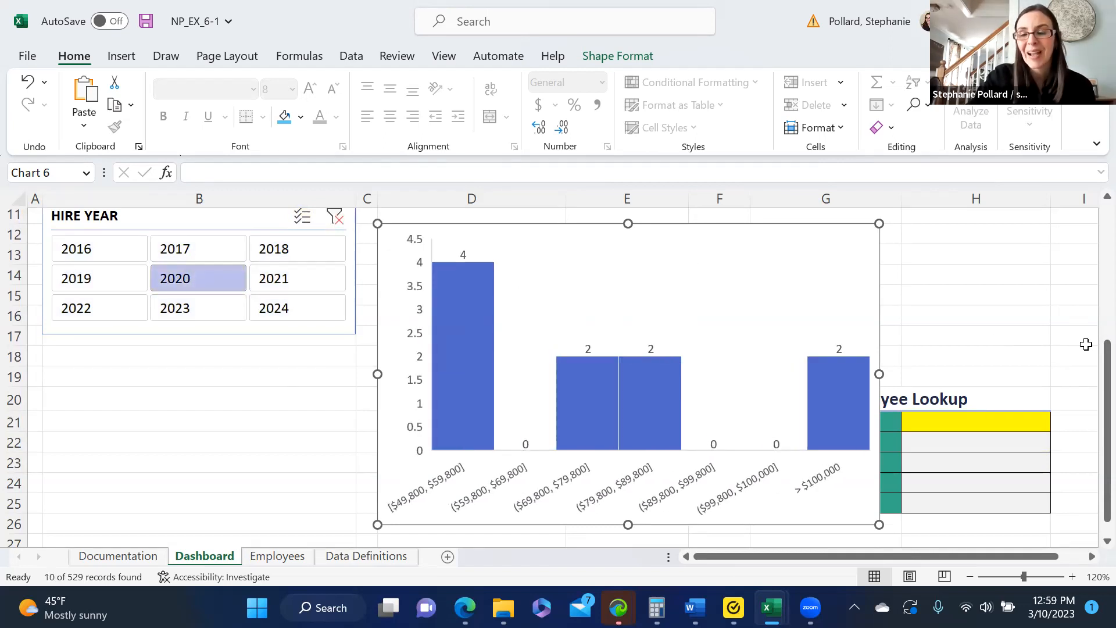
left_click_drag(1091, 366, 1090, 387)
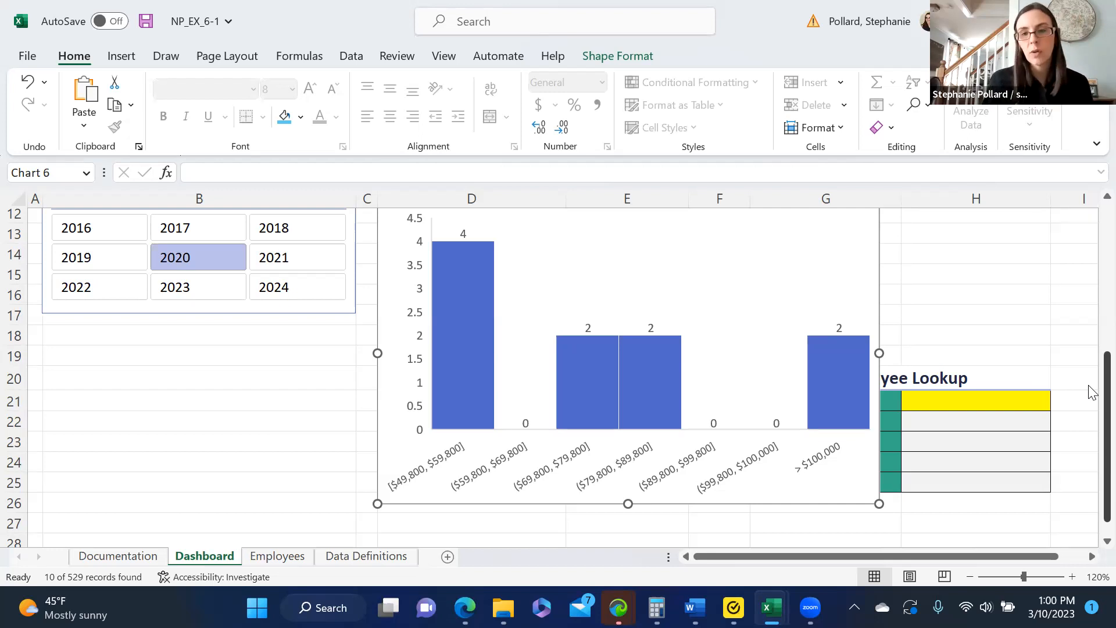
Step: Move the histogram below the HIRE YEAR slicer so the Employee Lookup table is uncovered
left_click(725, 318)
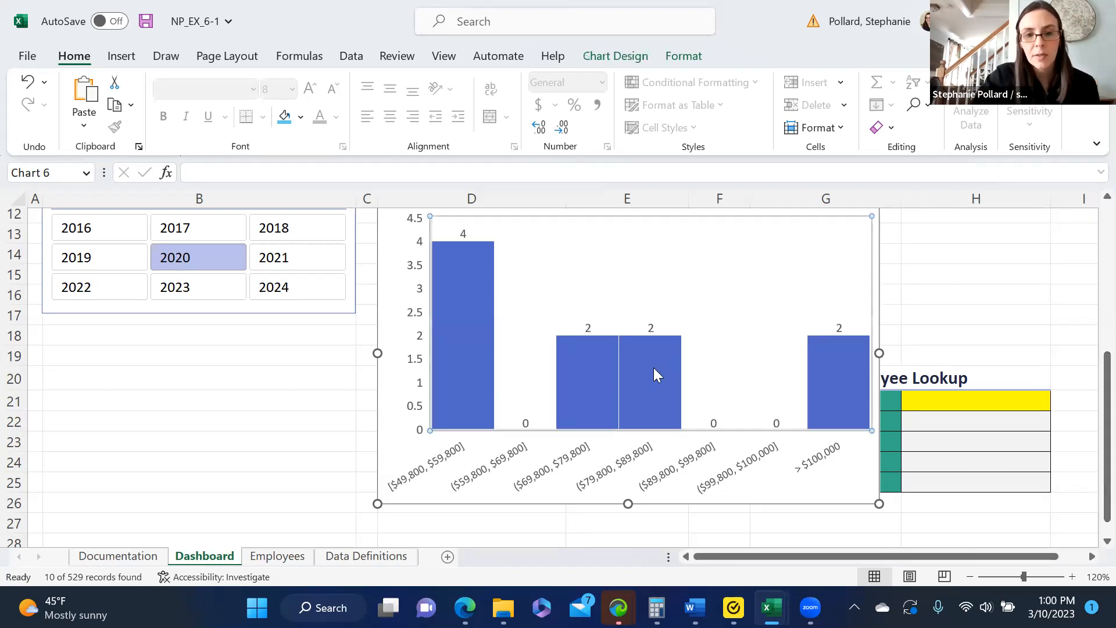
left_click(889, 334)
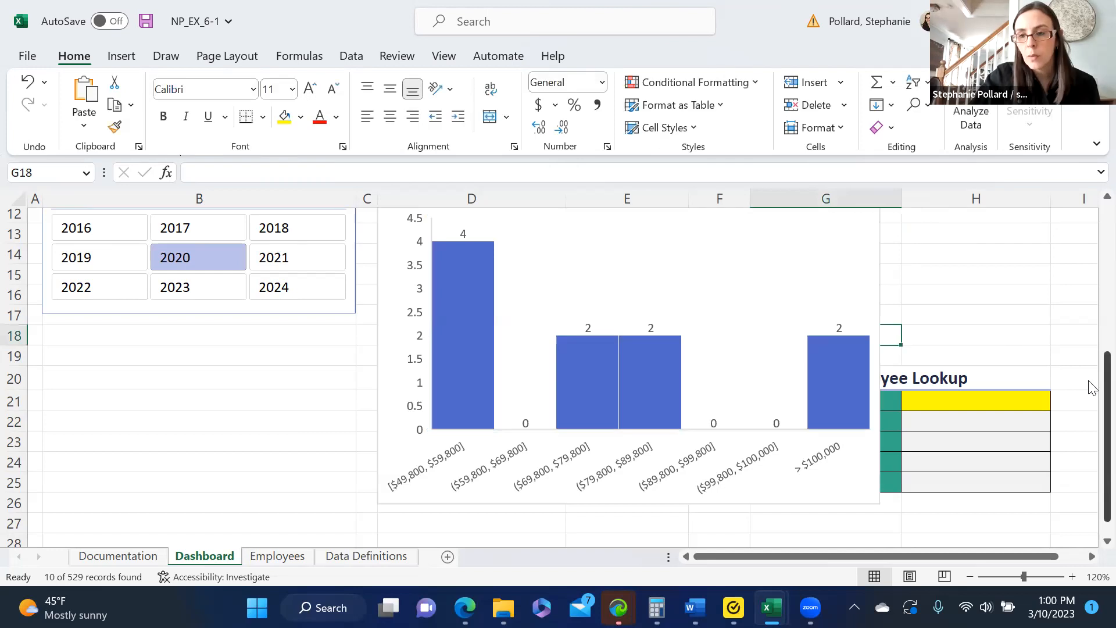
left_click_drag(1090, 351, 1089, 316)
left_click(643, 345)
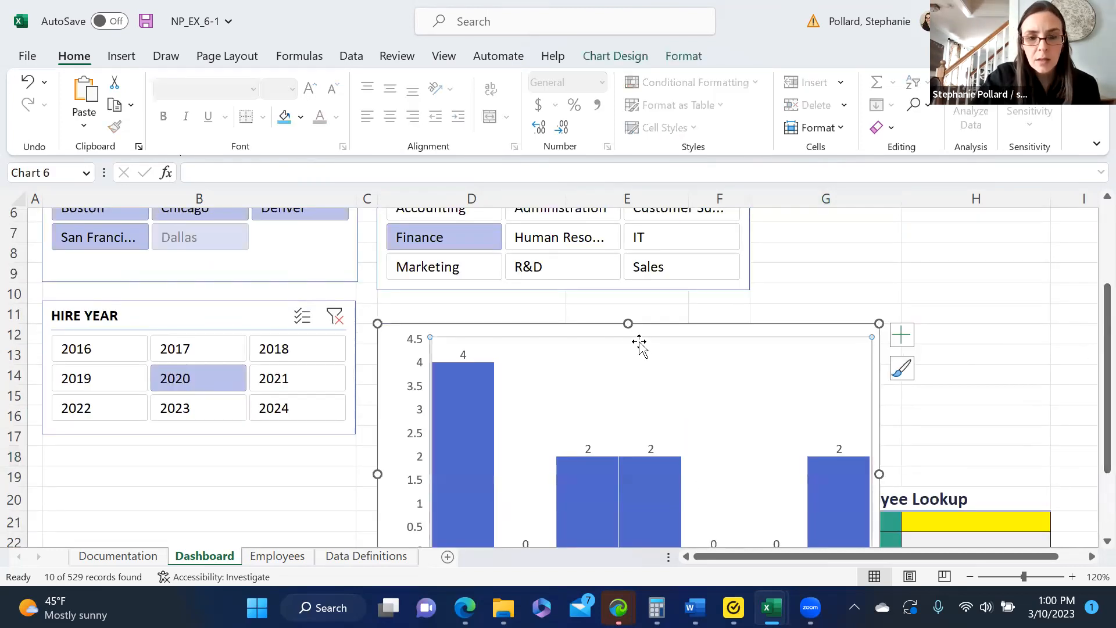
left_click_drag(642, 329, 327, 442)
left_click_drag(1088, 323, 1089, 418)
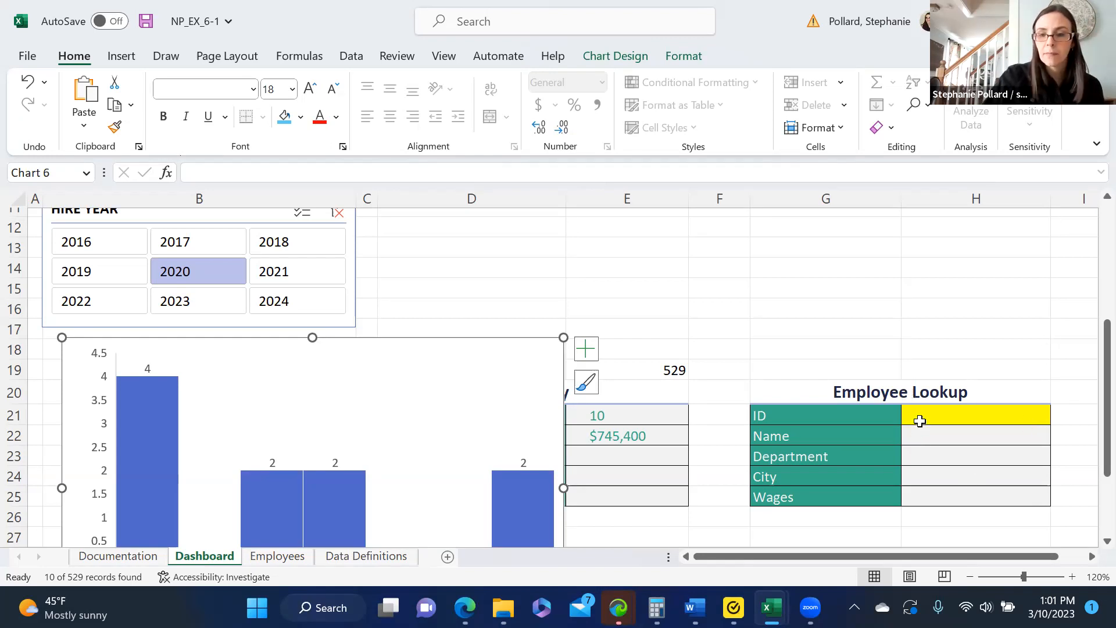
Step: Enter the employee's ID in cell H21 of the Employee Lookup table
left_click(920, 418)
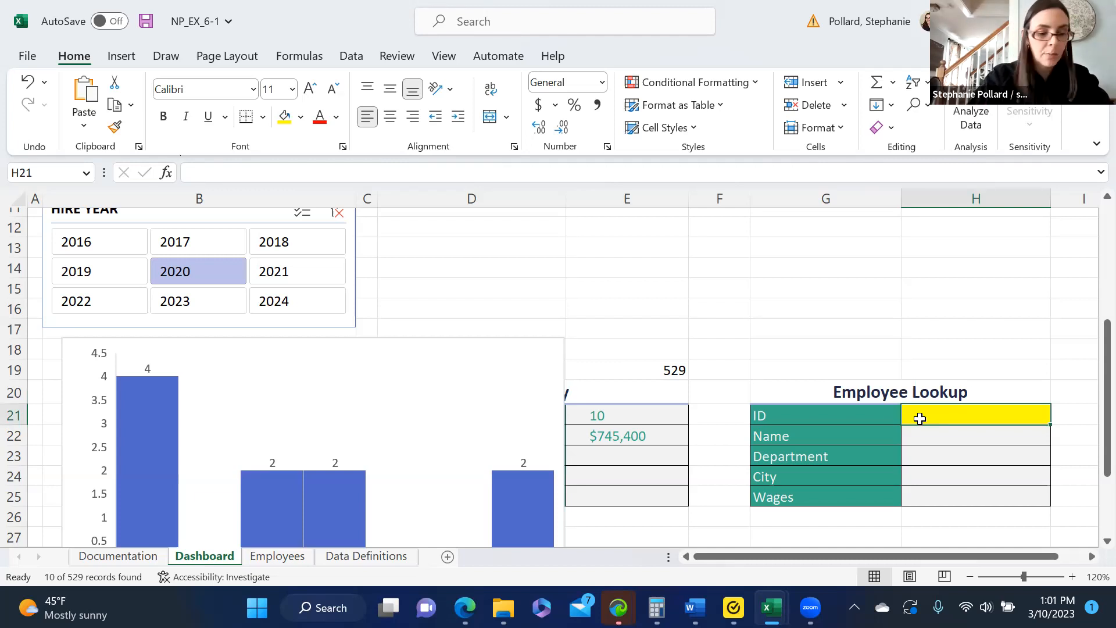
type("e8")
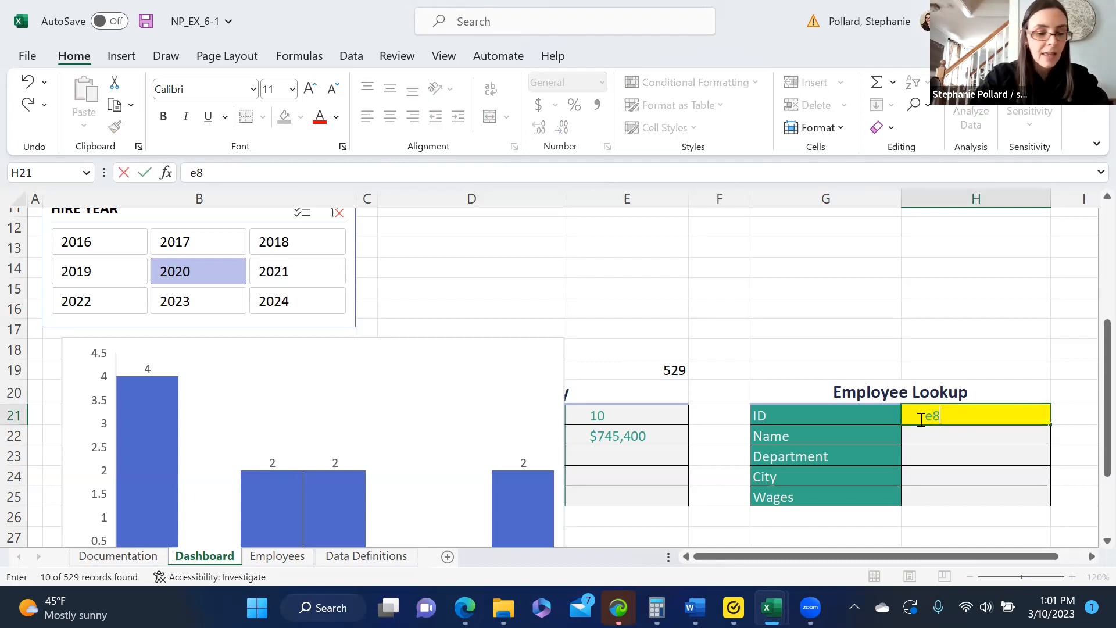
type("50-316")
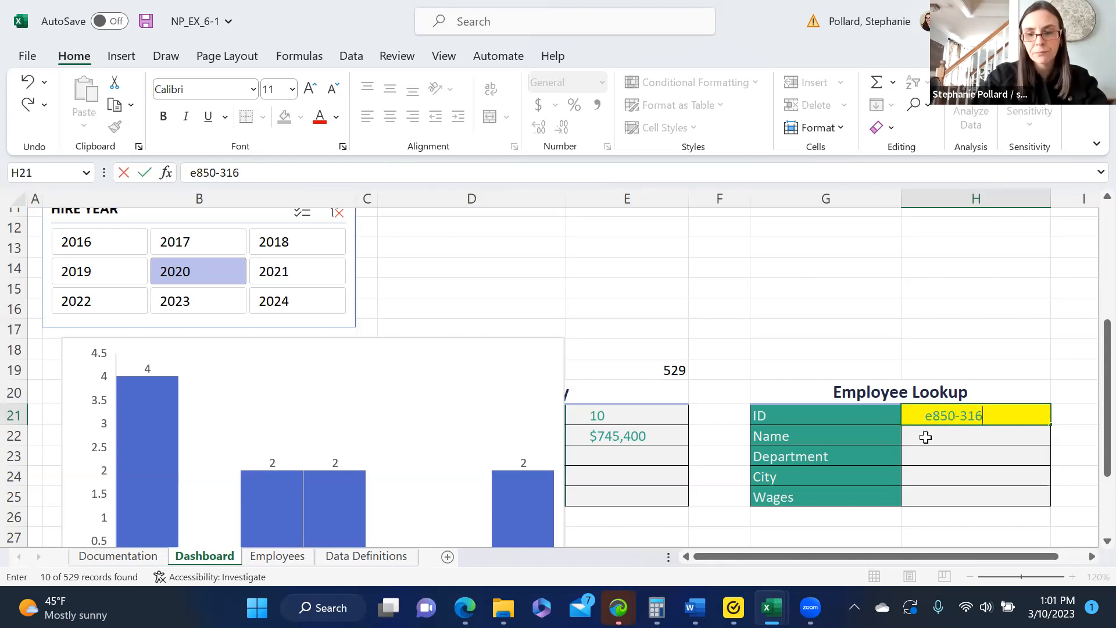
key("Return")
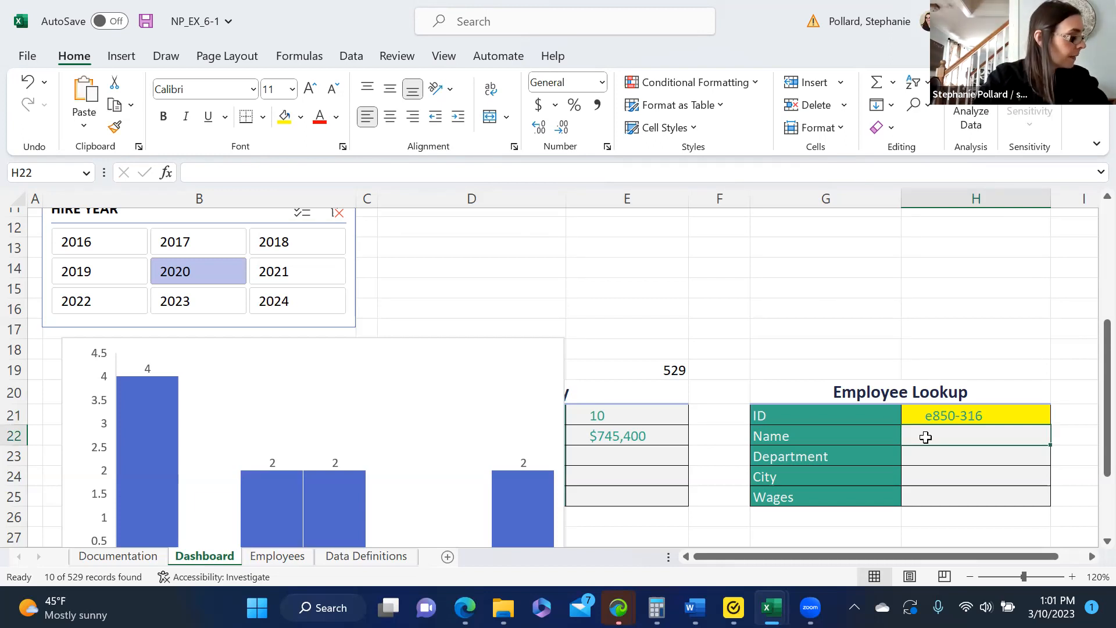
Step: Look up the employee's name in cell H22 with the formula =VLOOKUP(H21,Employees_Tbl,4,FALSE)
type("=v")
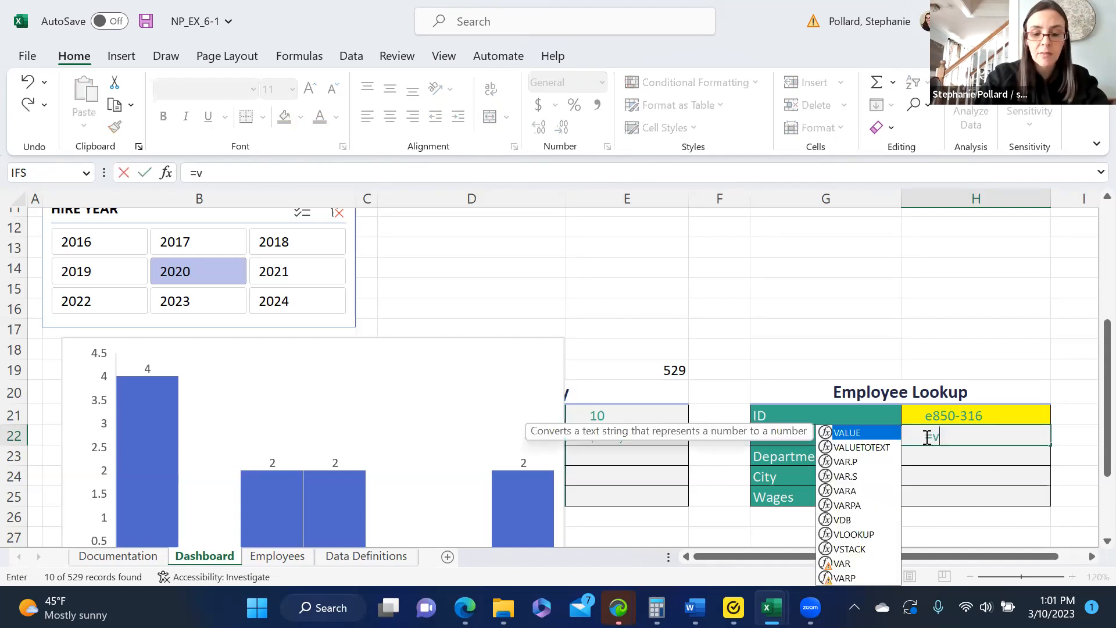
type("l")
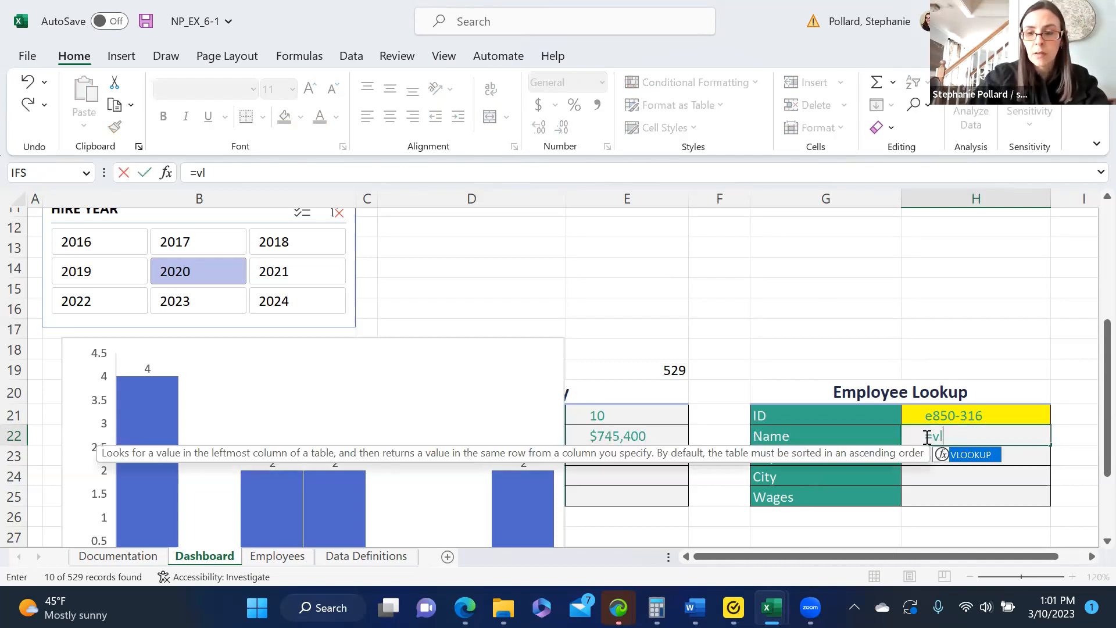
double_click(969, 455)
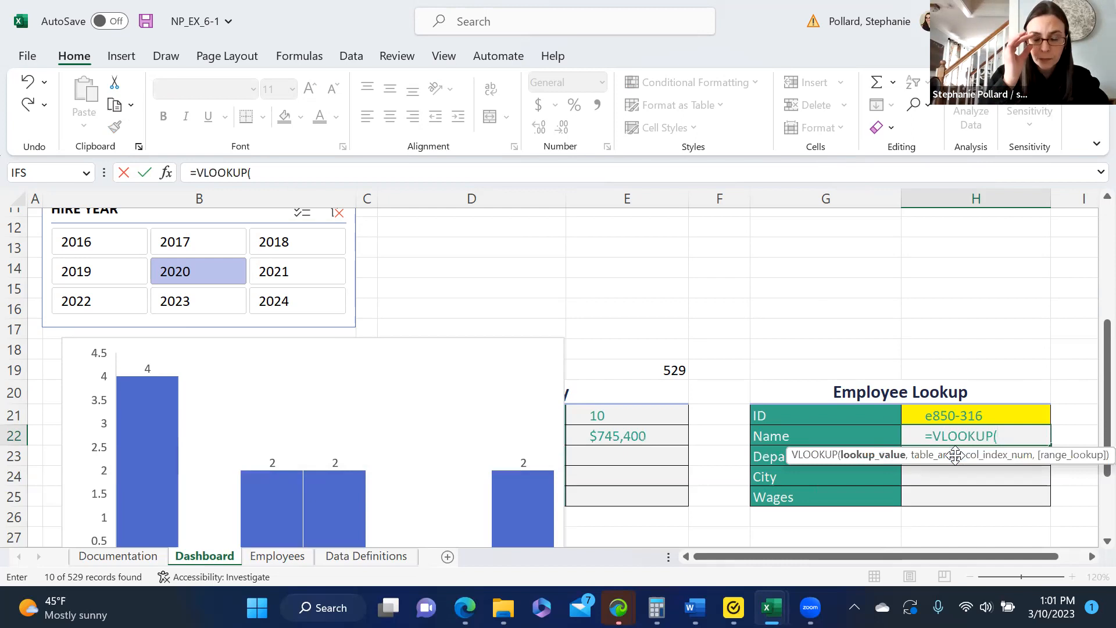
left_click(982, 416)
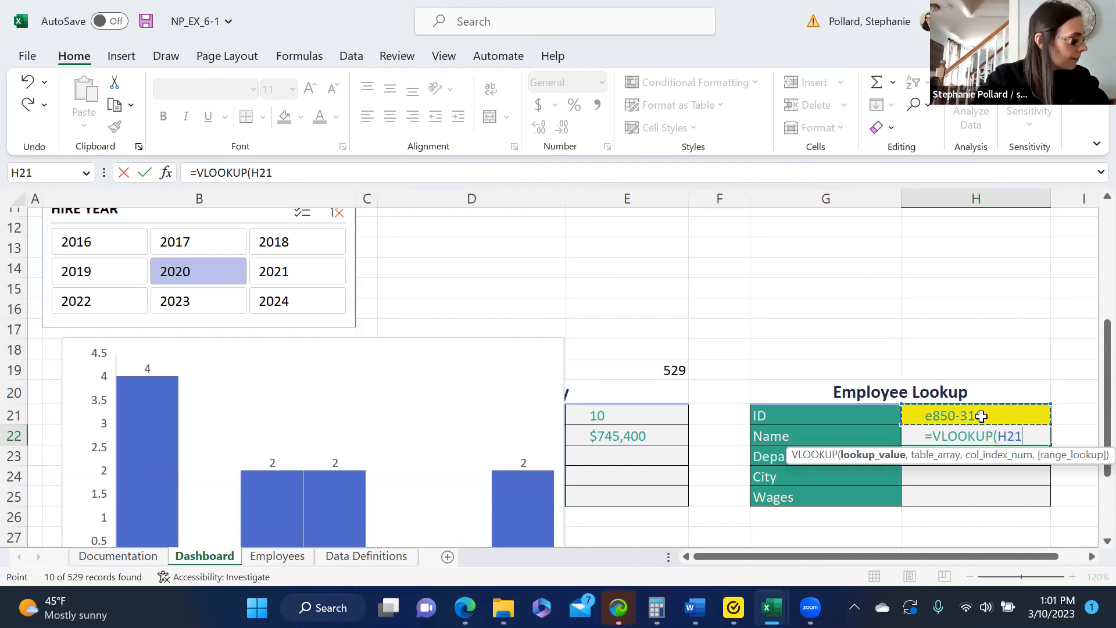
type(",")
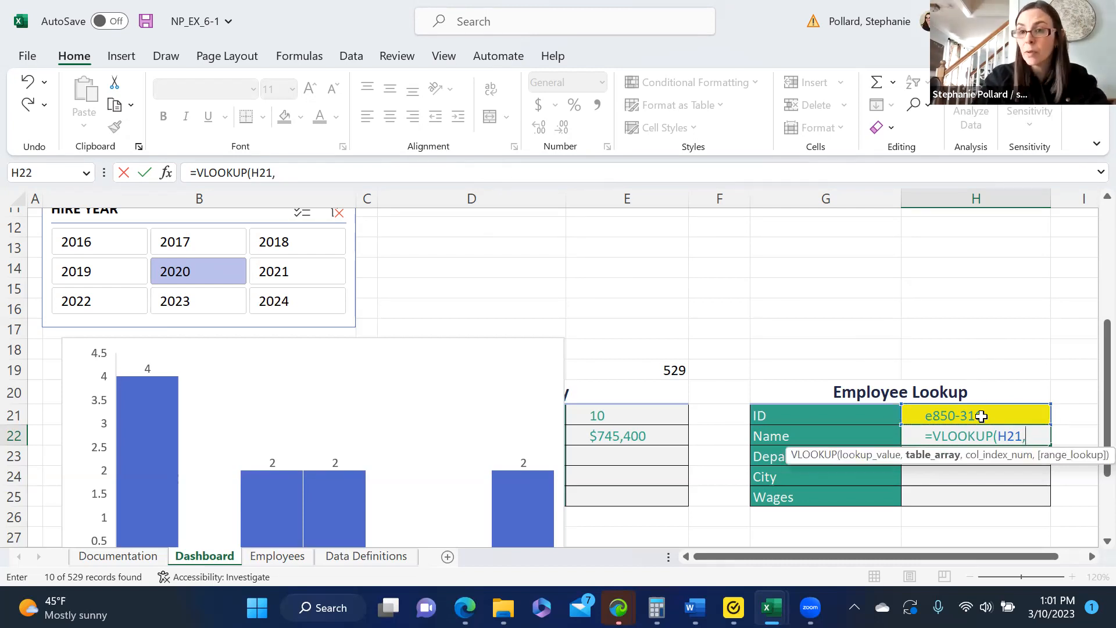
type("Emp")
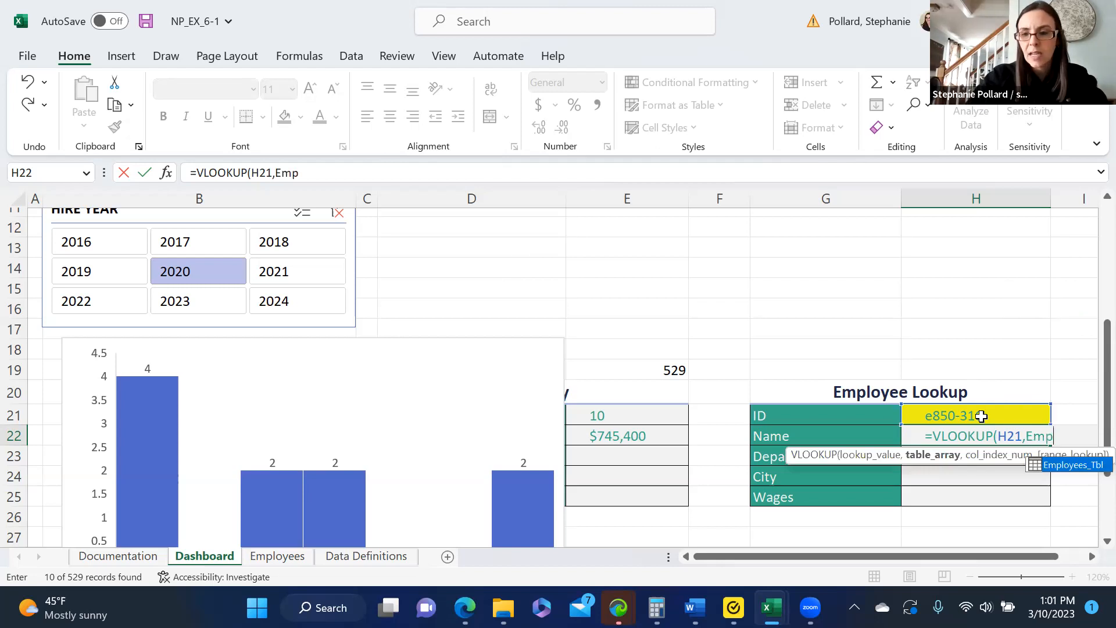
double_click(1041, 464)
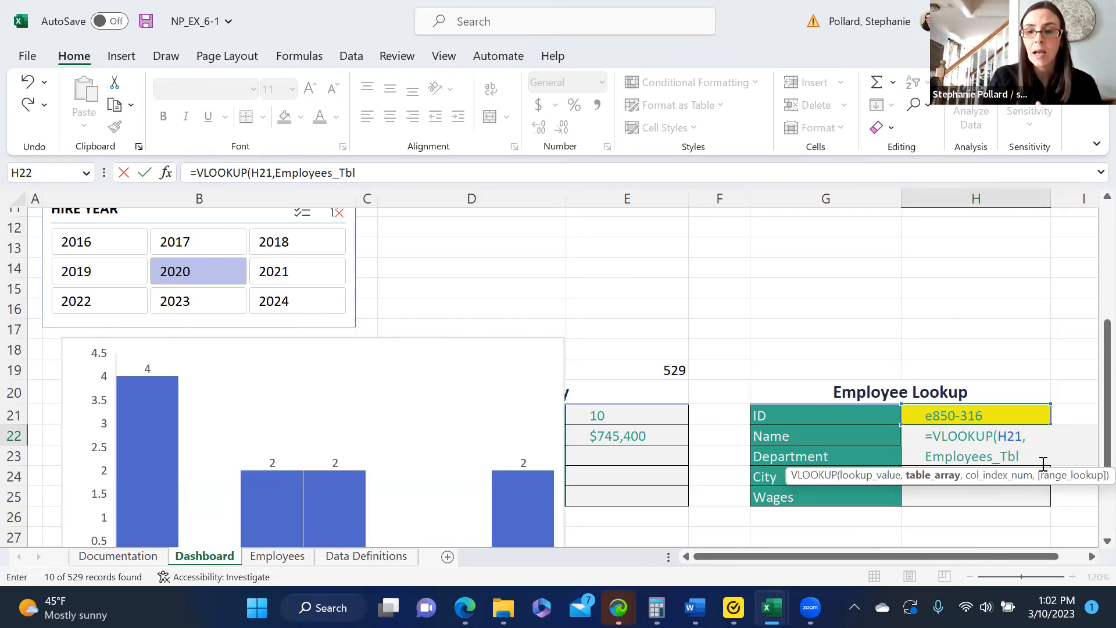
type(",4")
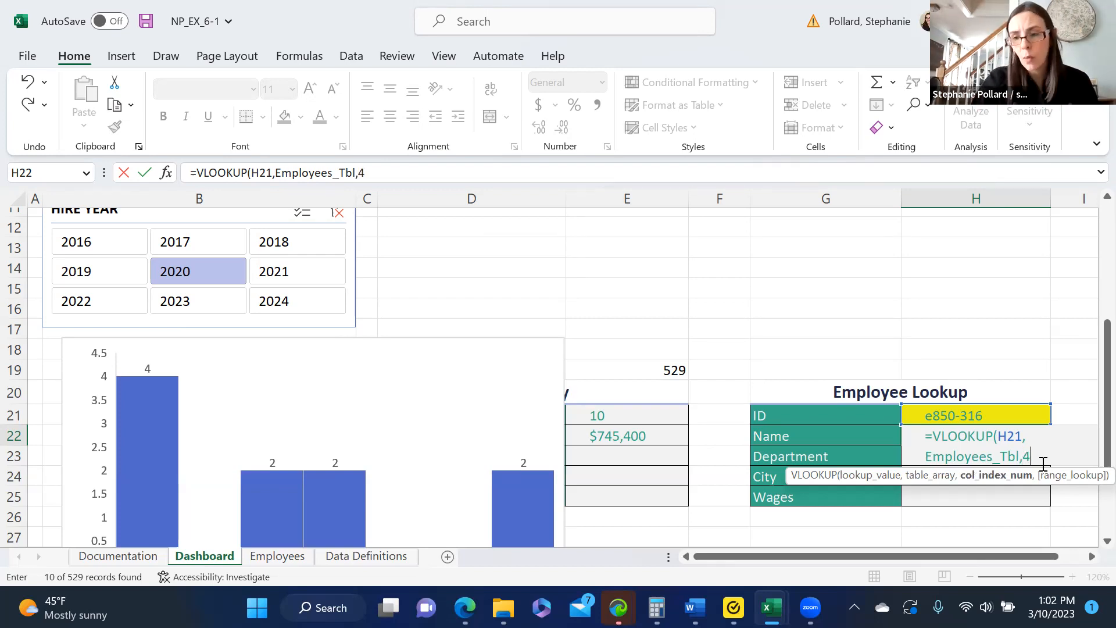
type(",")
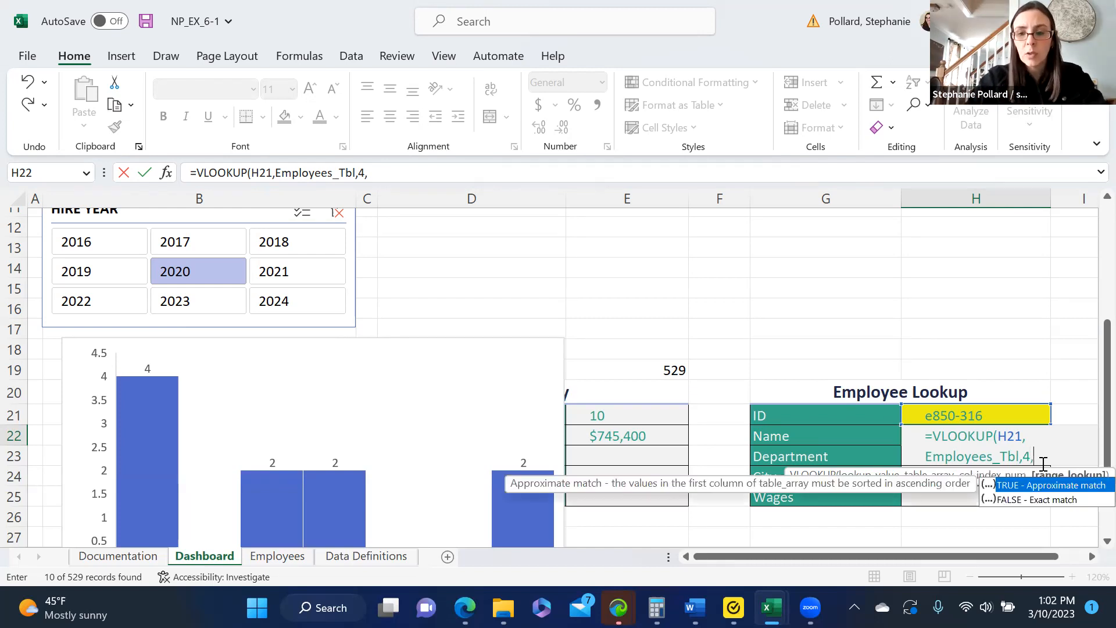
type("FALSE")
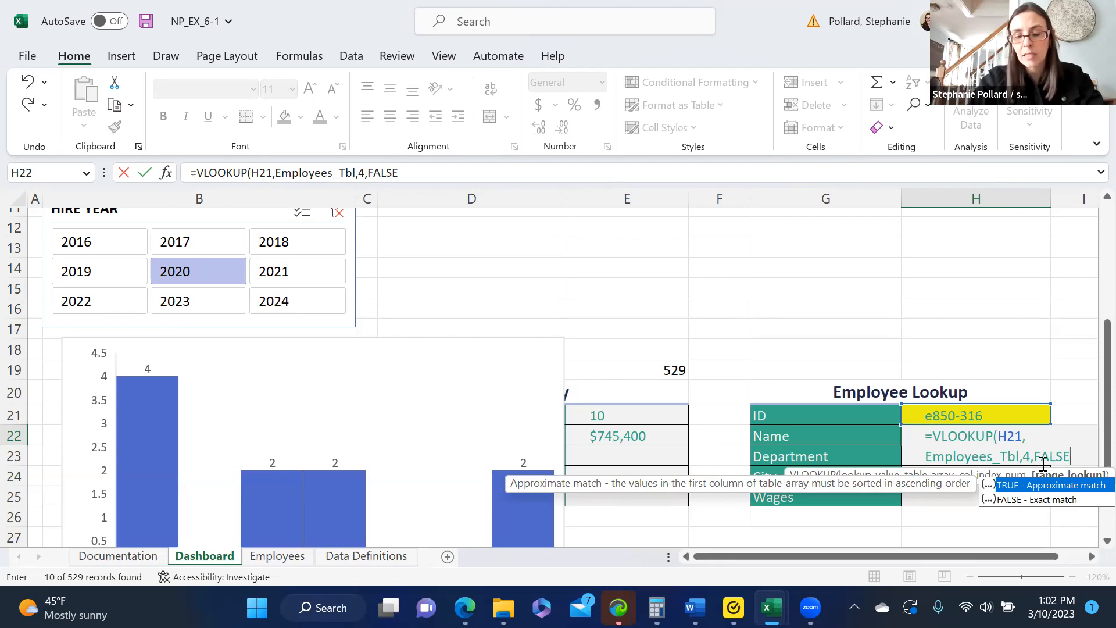
type(")")
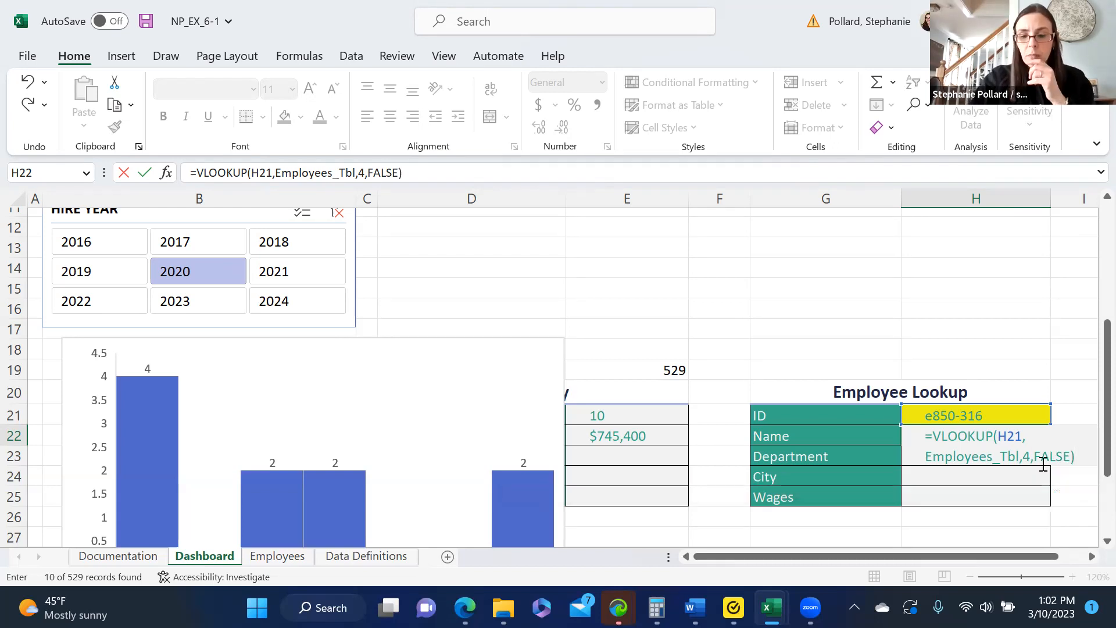
key("Return")
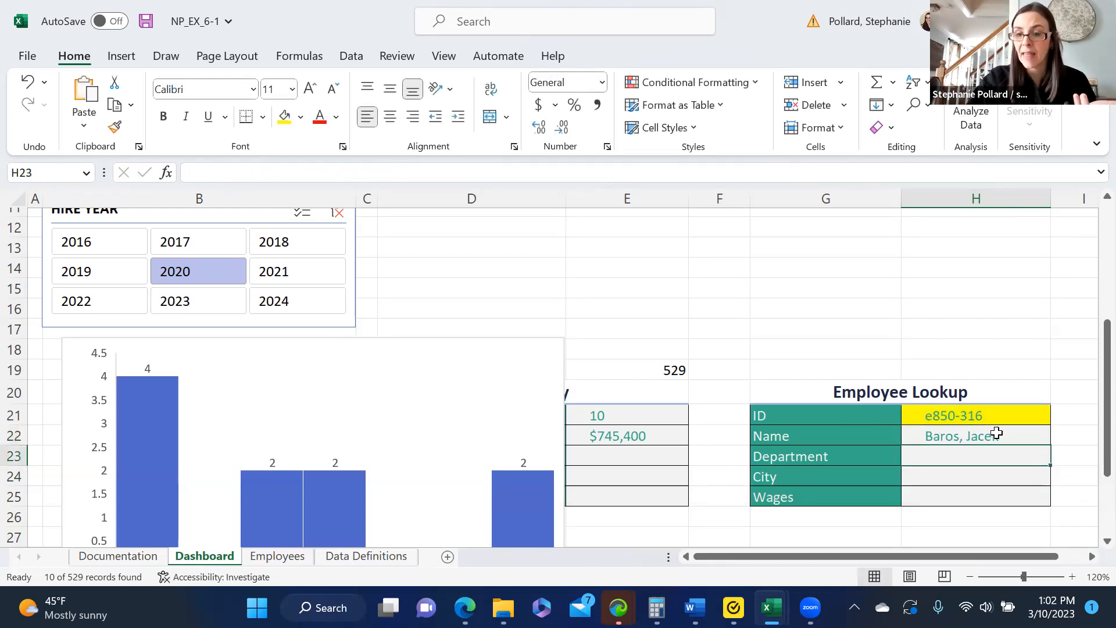
Step: Review the column order of the table on the Employees sheet and compare it with the VLOOKUP formula in Dashboard cell H22
left_click(268, 557)
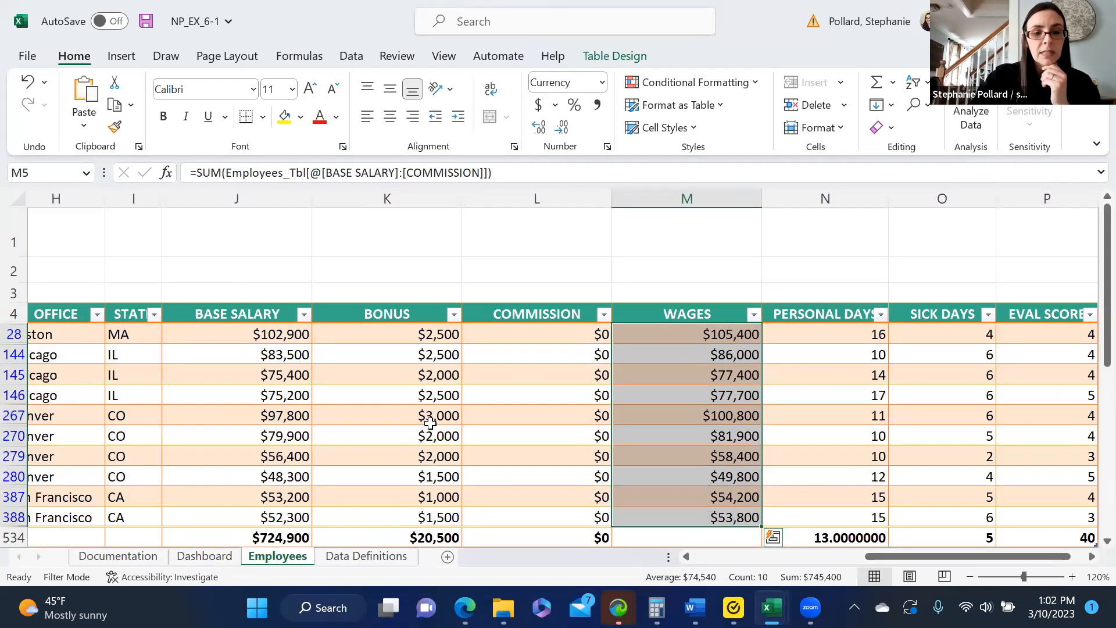
left_click_drag(877, 557, 662, 577)
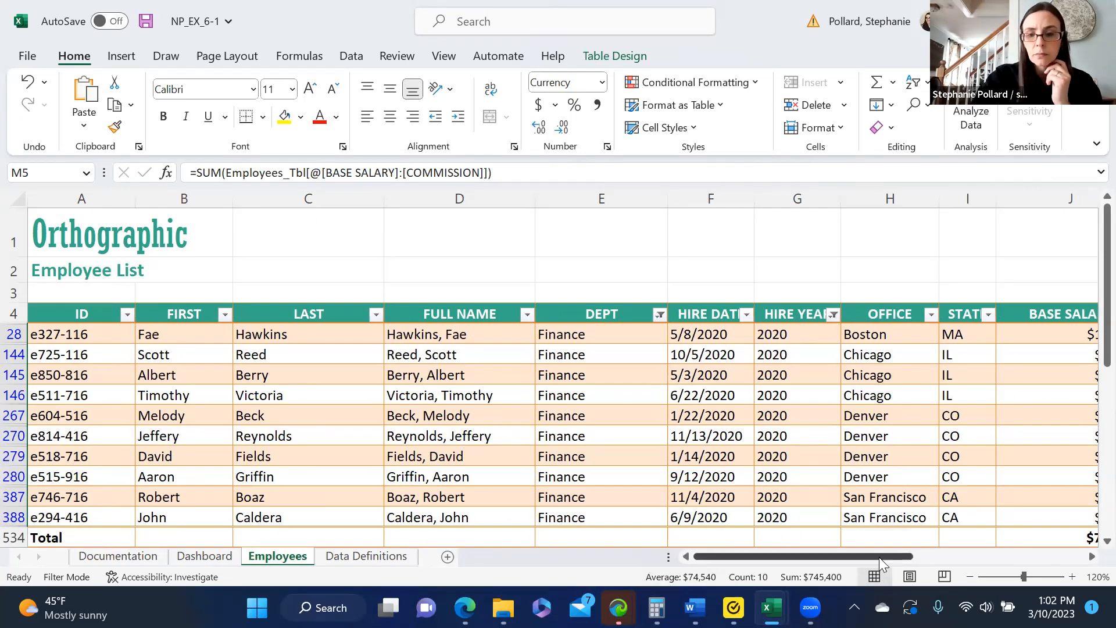
left_click_drag(878, 557, 814, 580)
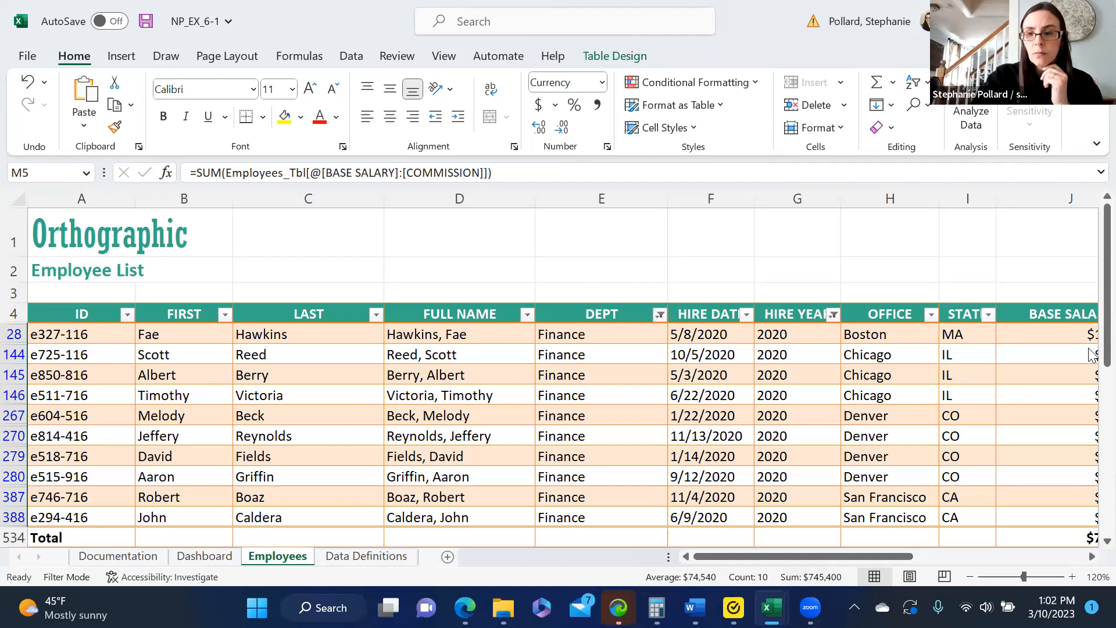
left_click_drag(1092, 354, 1092, 316)
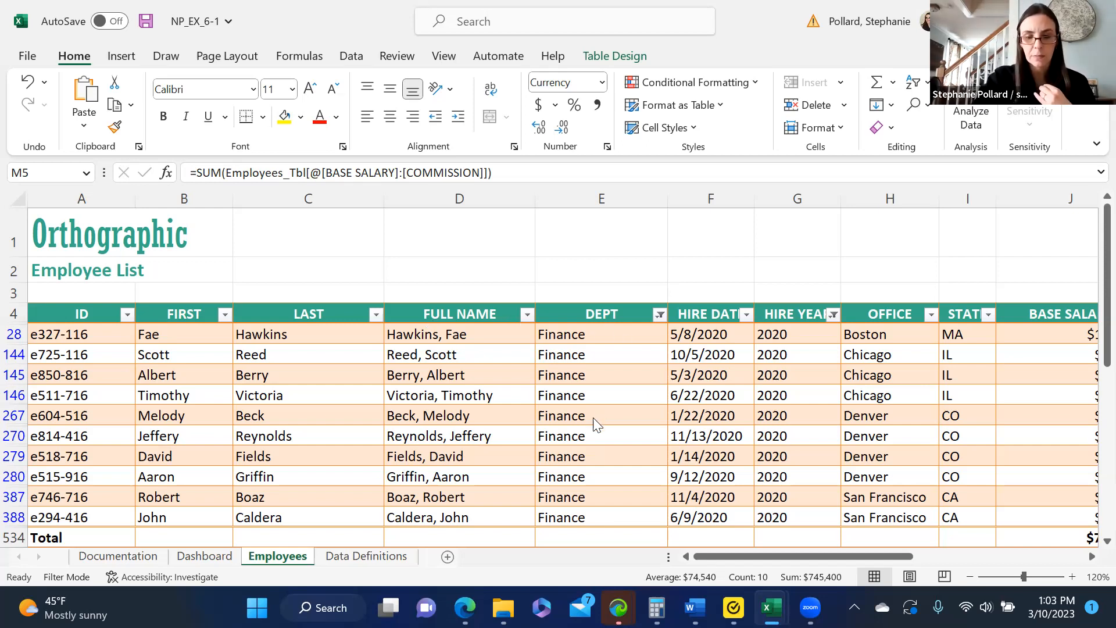
left_click(215, 562)
left_click(928, 437)
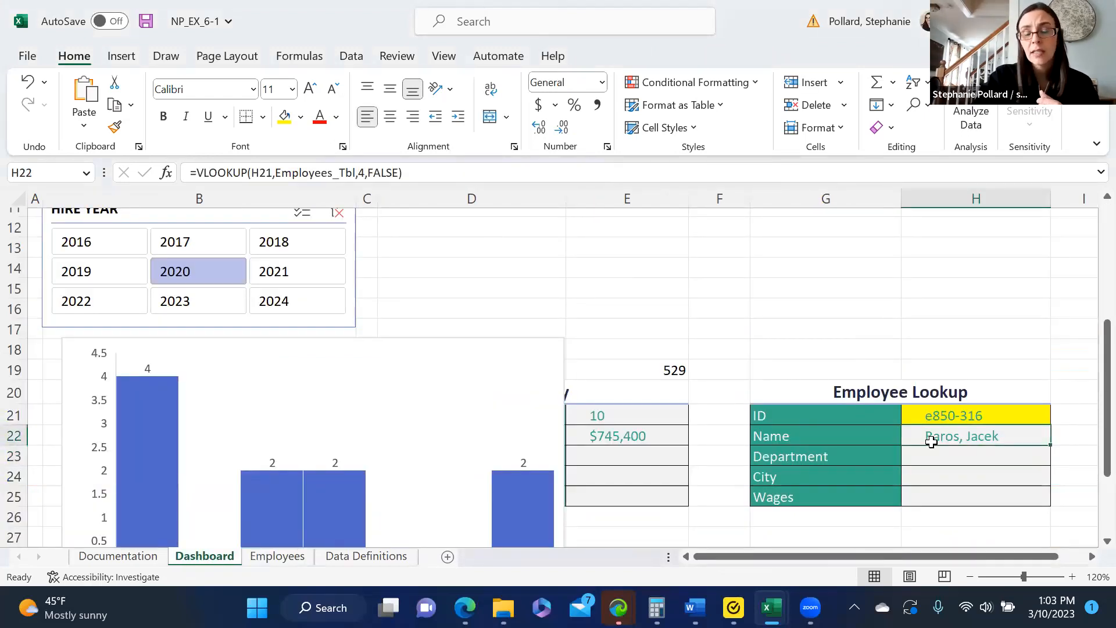
Step: Select Department cell H23 on the Dashboard and check the DEPT column's position relative to ID on the Employees sheet
left_click(931, 461)
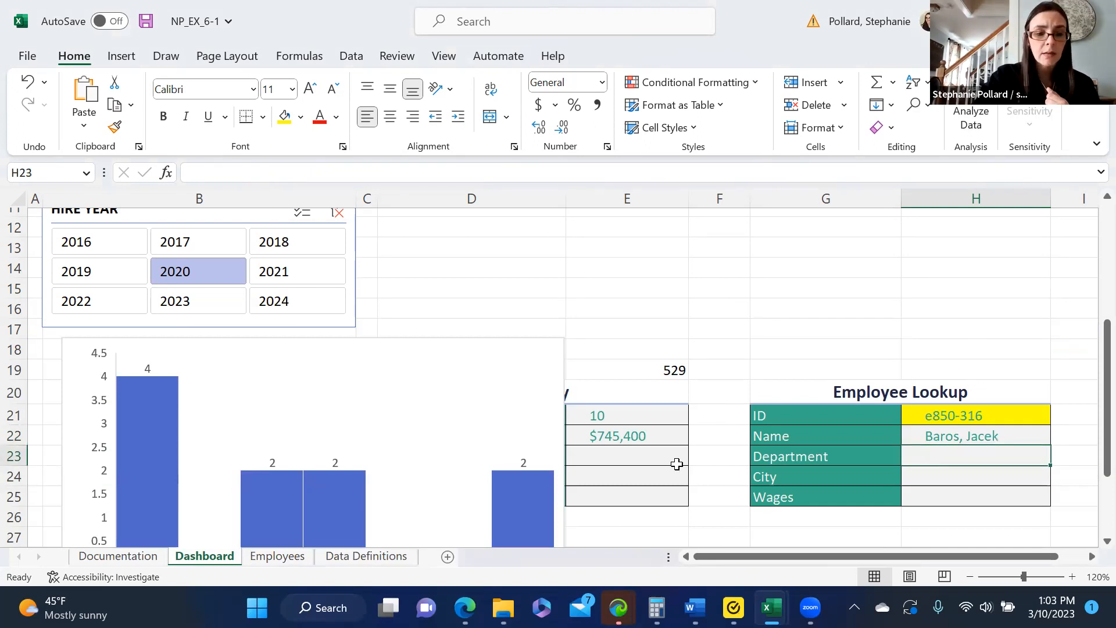
left_click(298, 559)
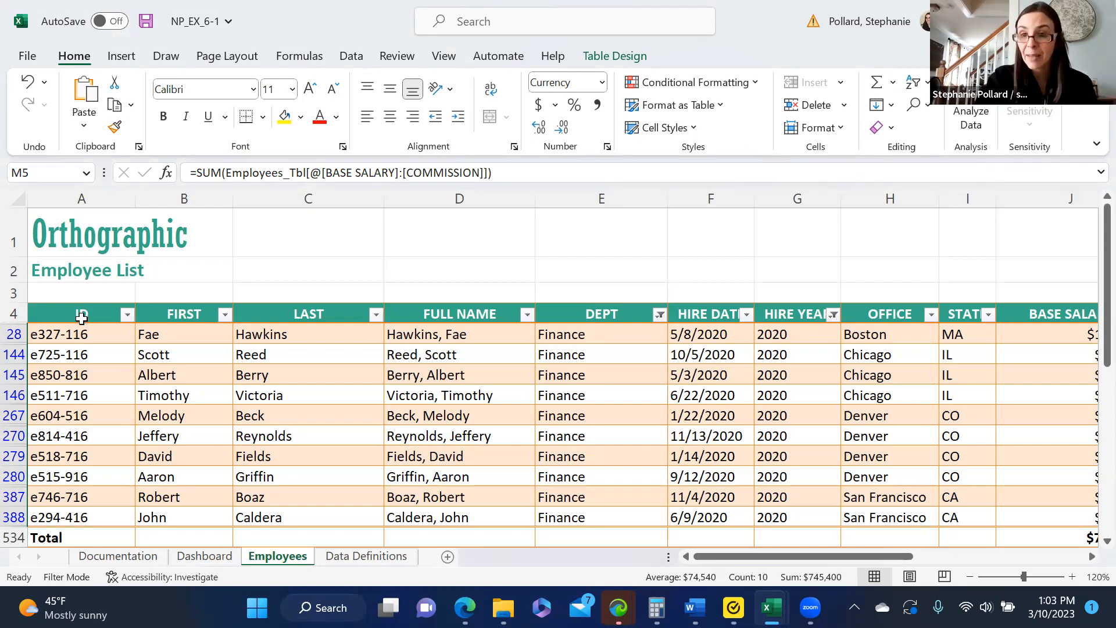
left_click(180, 560)
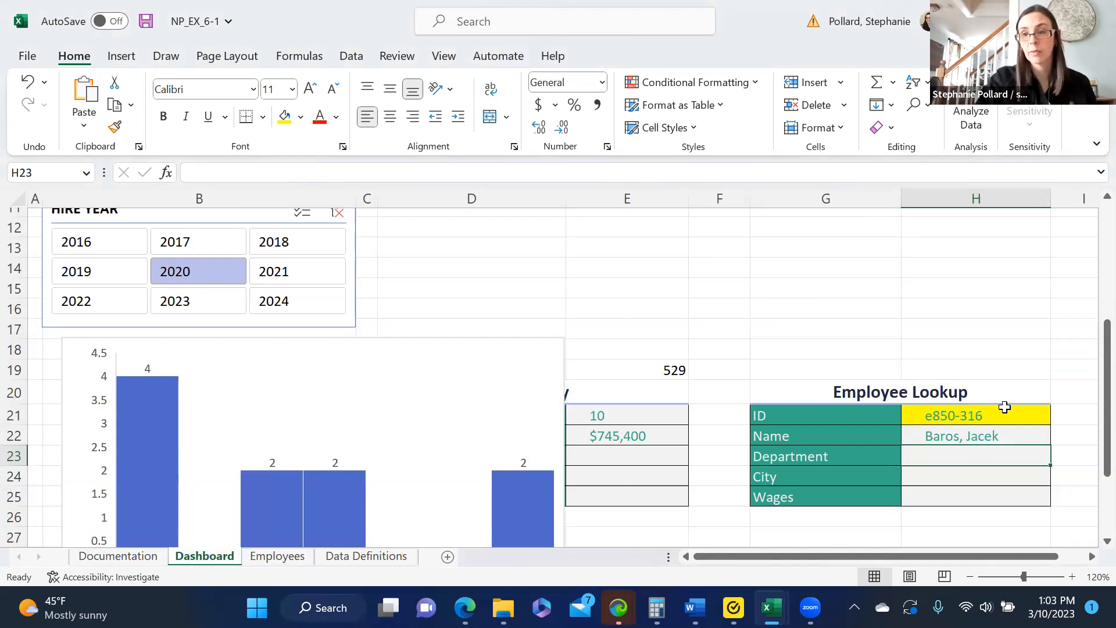